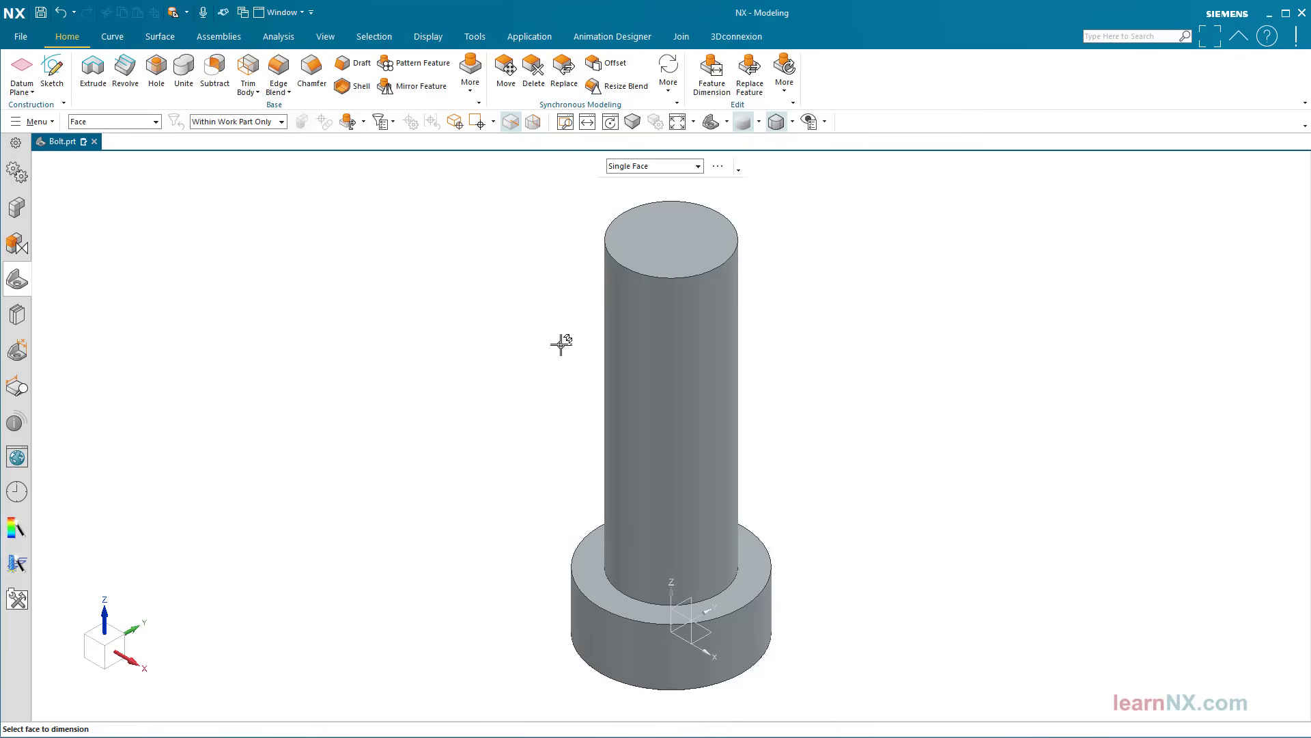
# Reduce the bolt shaft's diameter to 6.5 and resize the diameter of the bolt head.
pyautogui.click(717, 294)
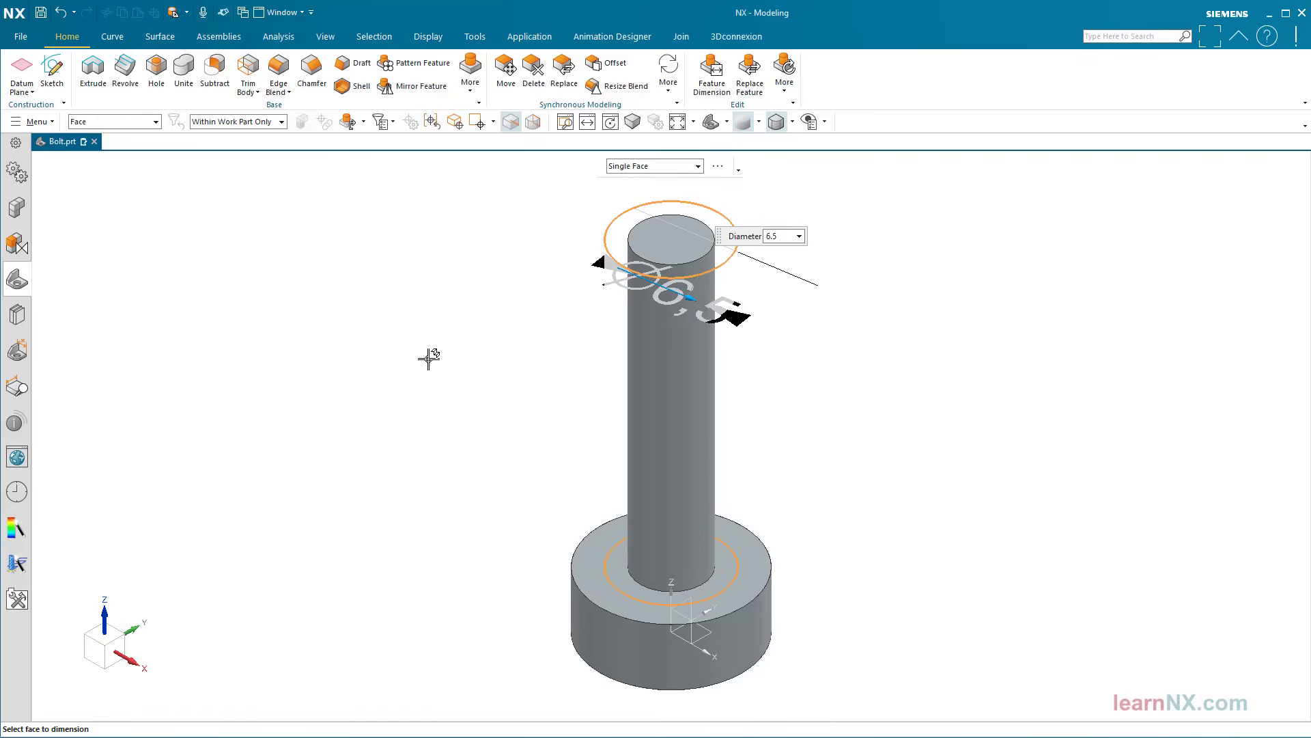
pyautogui.press('Escape')
pyautogui.click(771, 612)
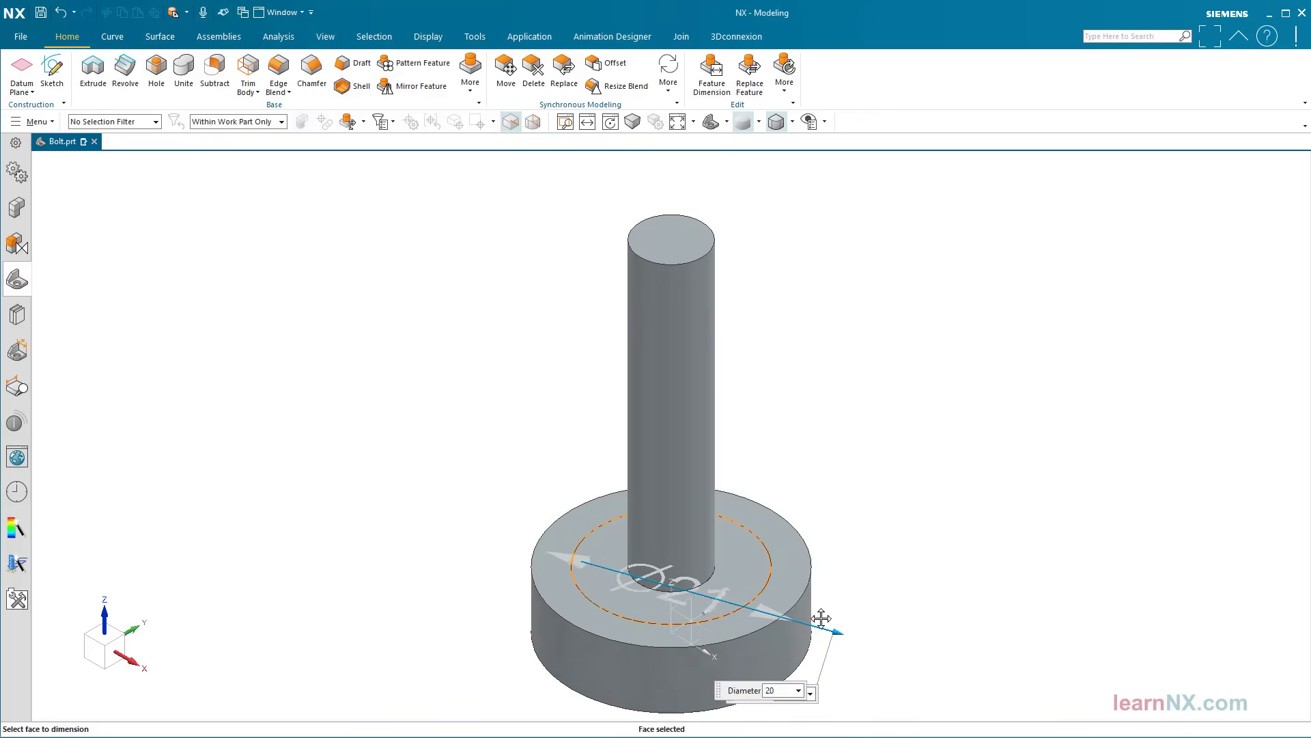
pyautogui.press('Escape')
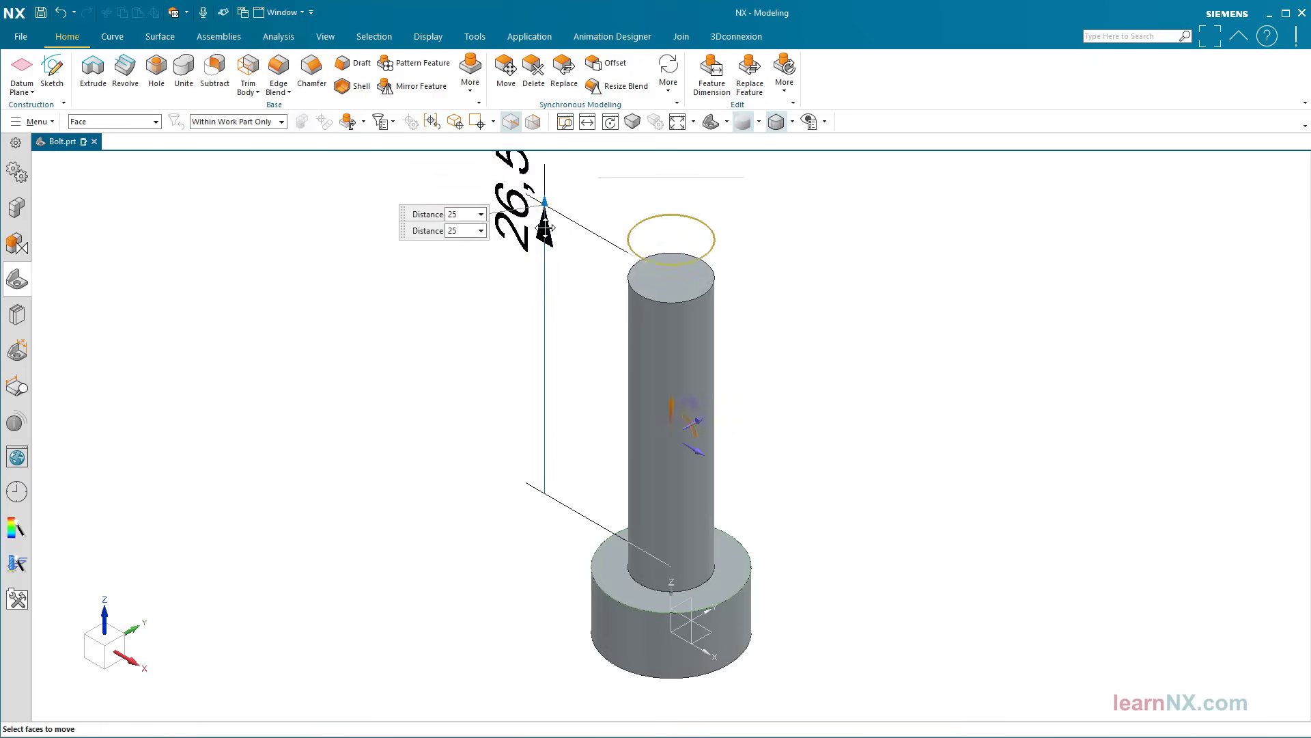
# Shorten the bolt by moving the shaft's end face toward the head, and thin the head by lowering its upper face.
pyautogui.moveTo(546, 227); pyautogui.dragTo(515, 351)
pyautogui.moveTo(523, 476); pyautogui.dragTo(519, 526)
pyautogui.middleClick(479, 510)
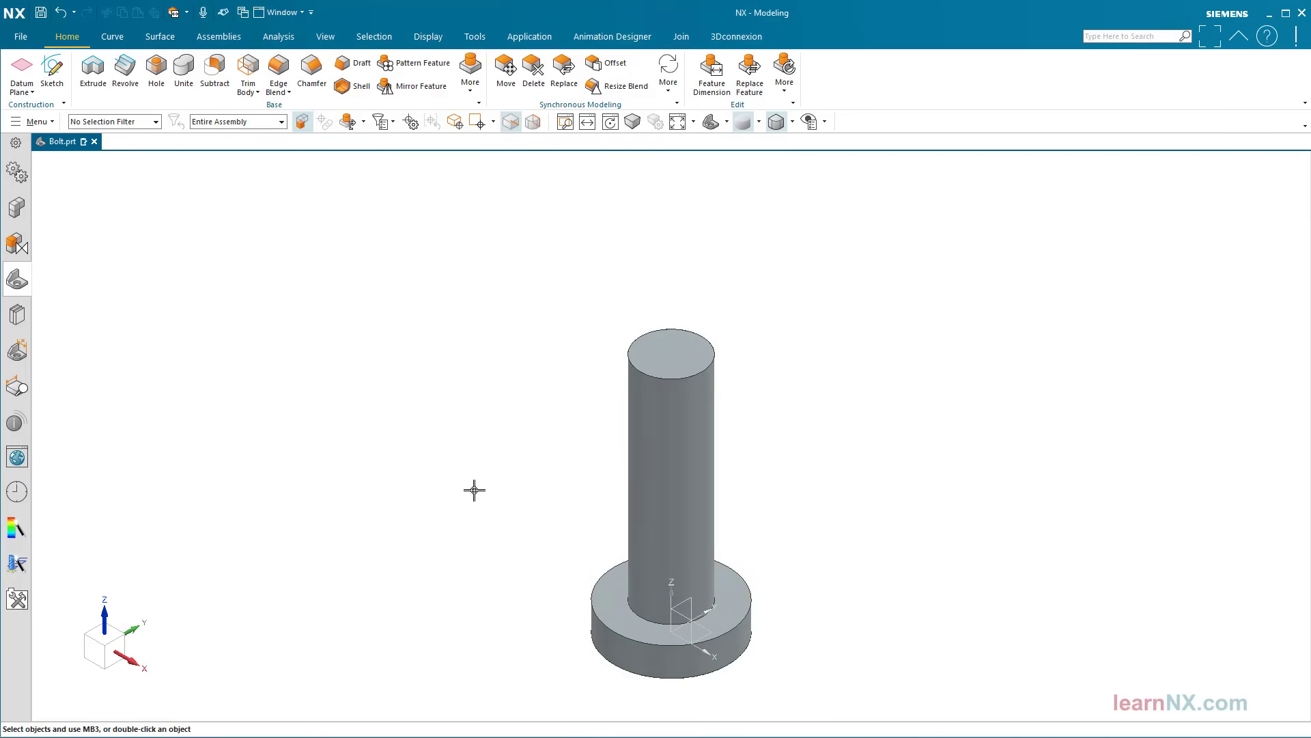
pyautogui.hotkey('ctrl', 'f')
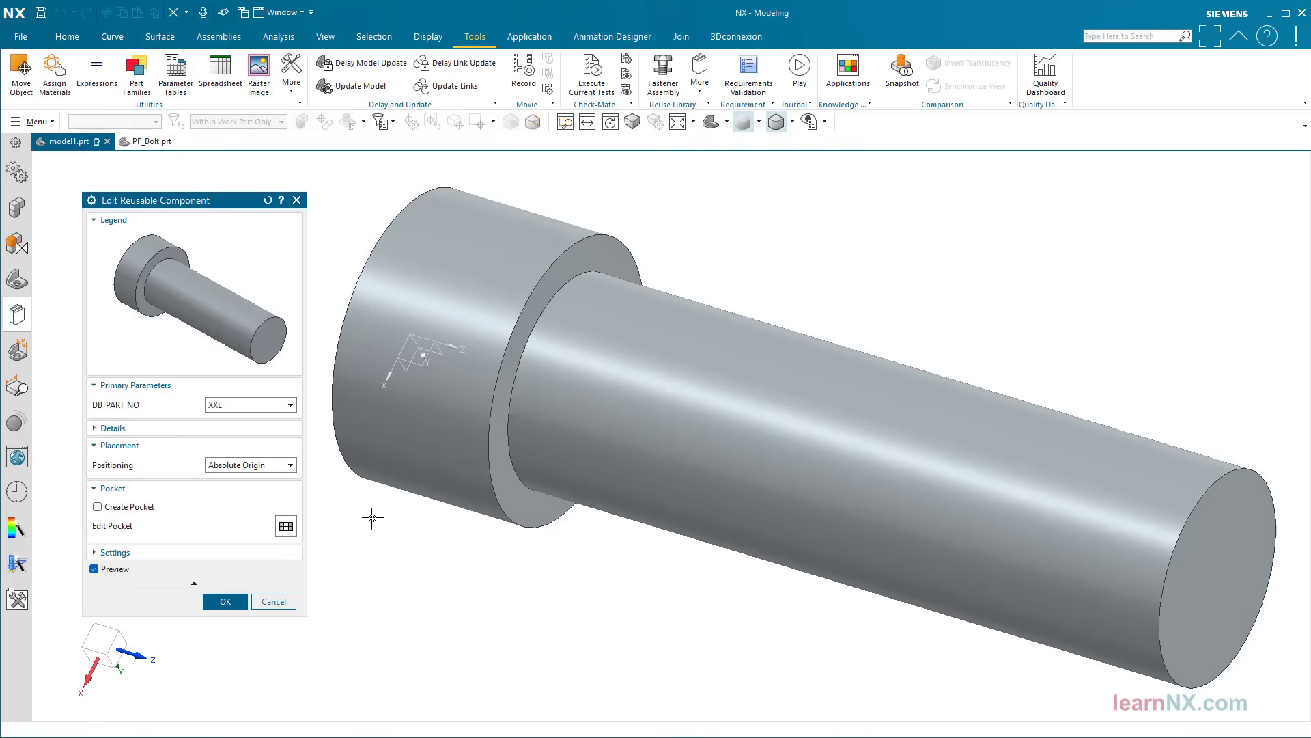
# Try the XL, L and S family members one after another for the reusable bolt component.
pyautogui.click(291, 407)
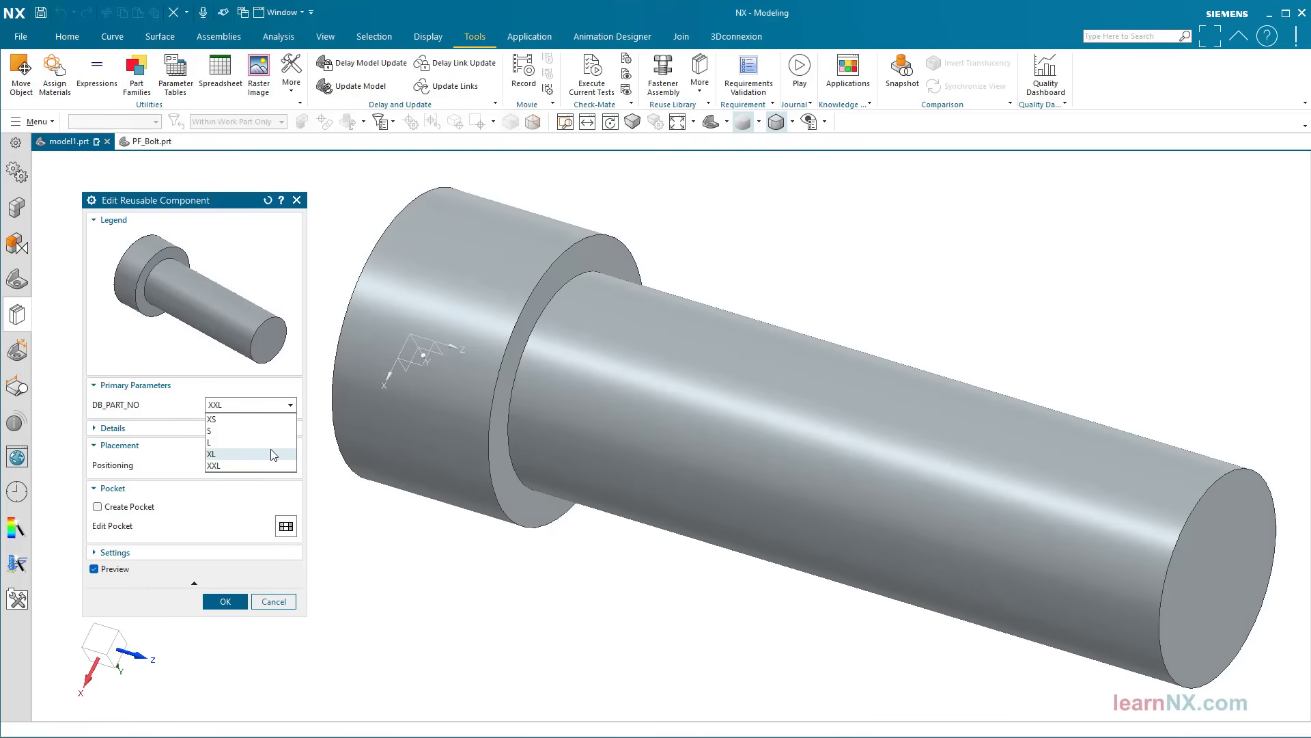
pyautogui.click(273, 454)
pyautogui.click(291, 405)
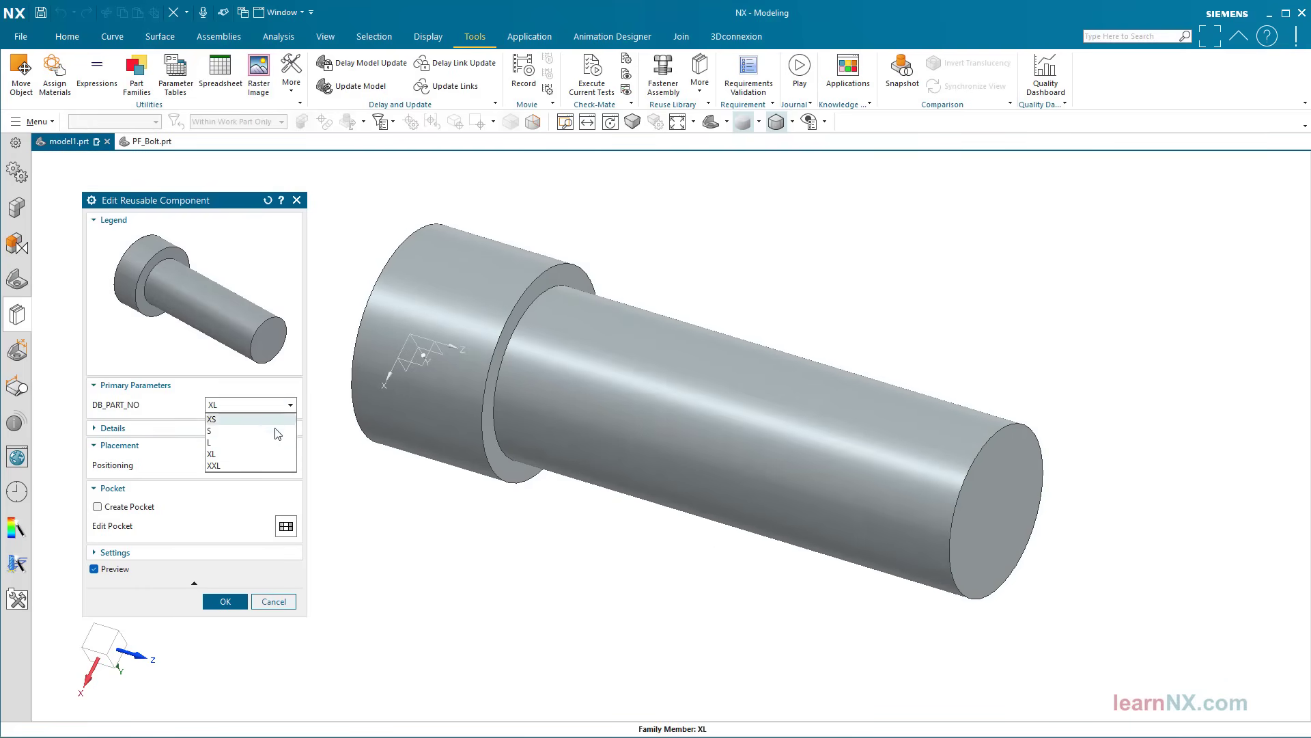
pyautogui.click(275, 440)
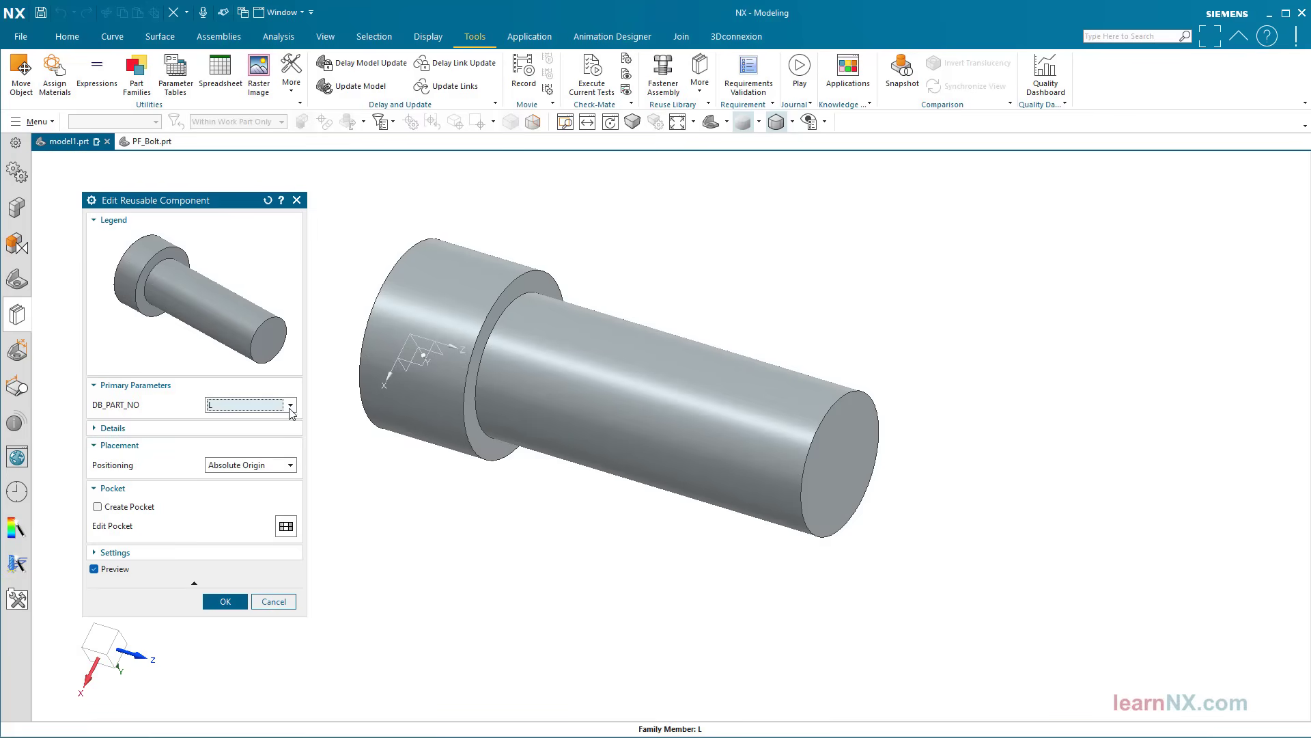
pyautogui.click(291, 406)
pyautogui.click(274, 428)
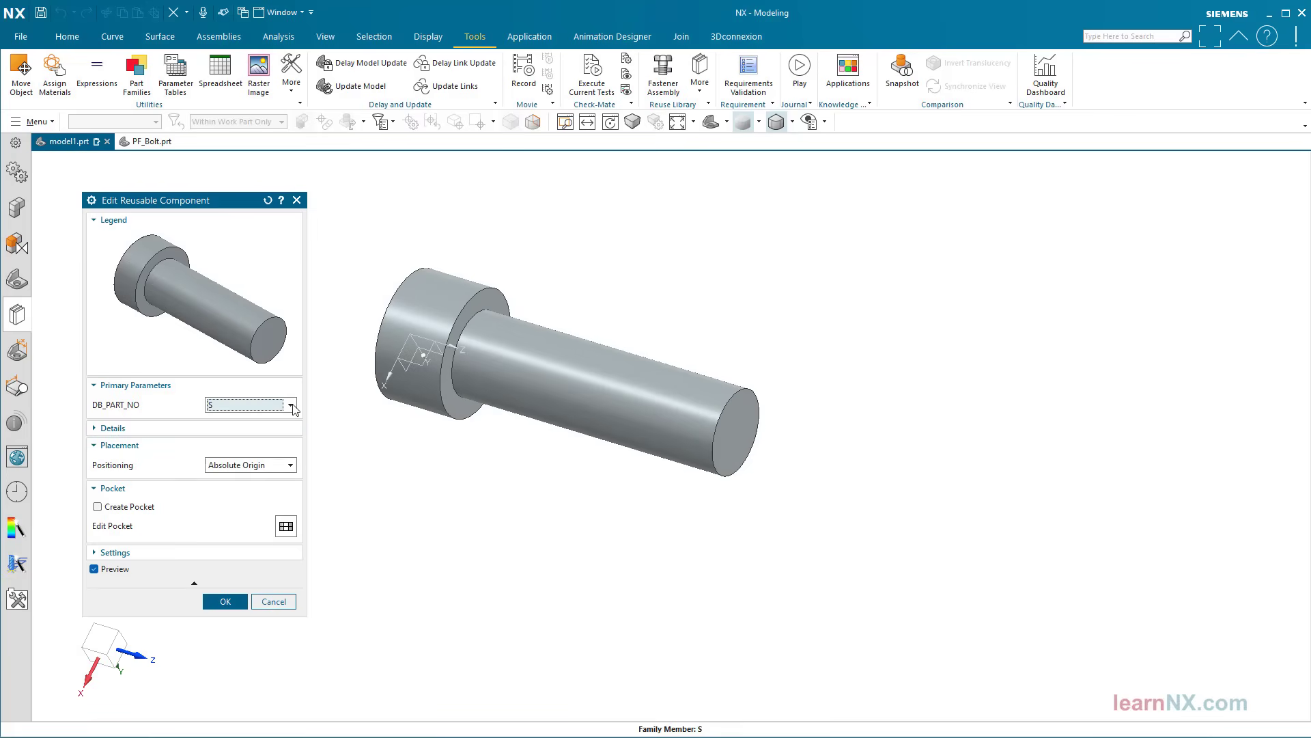
# Set the reusable bolt component's DB_PART_NO to XS and apply the change.
pyautogui.click(291, 406)
pyautogui.click(268, 418)
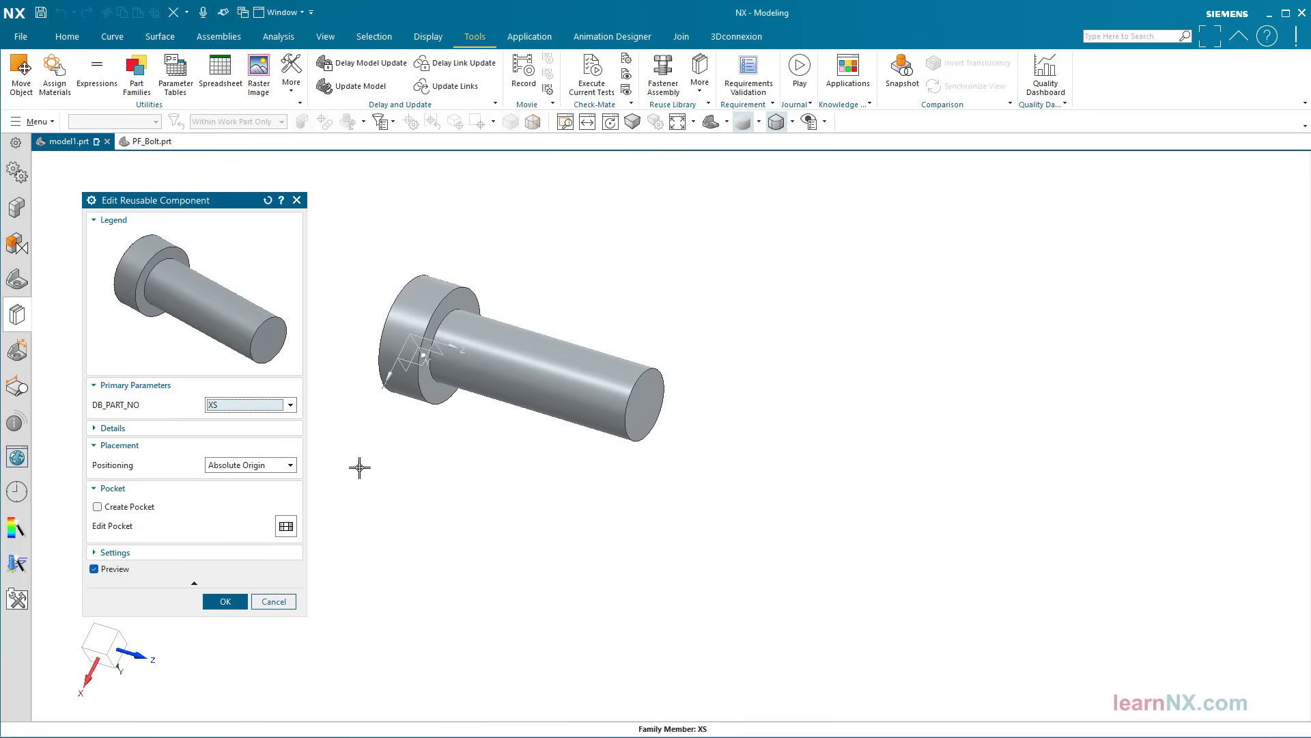
pyautogui.click(237, 601)
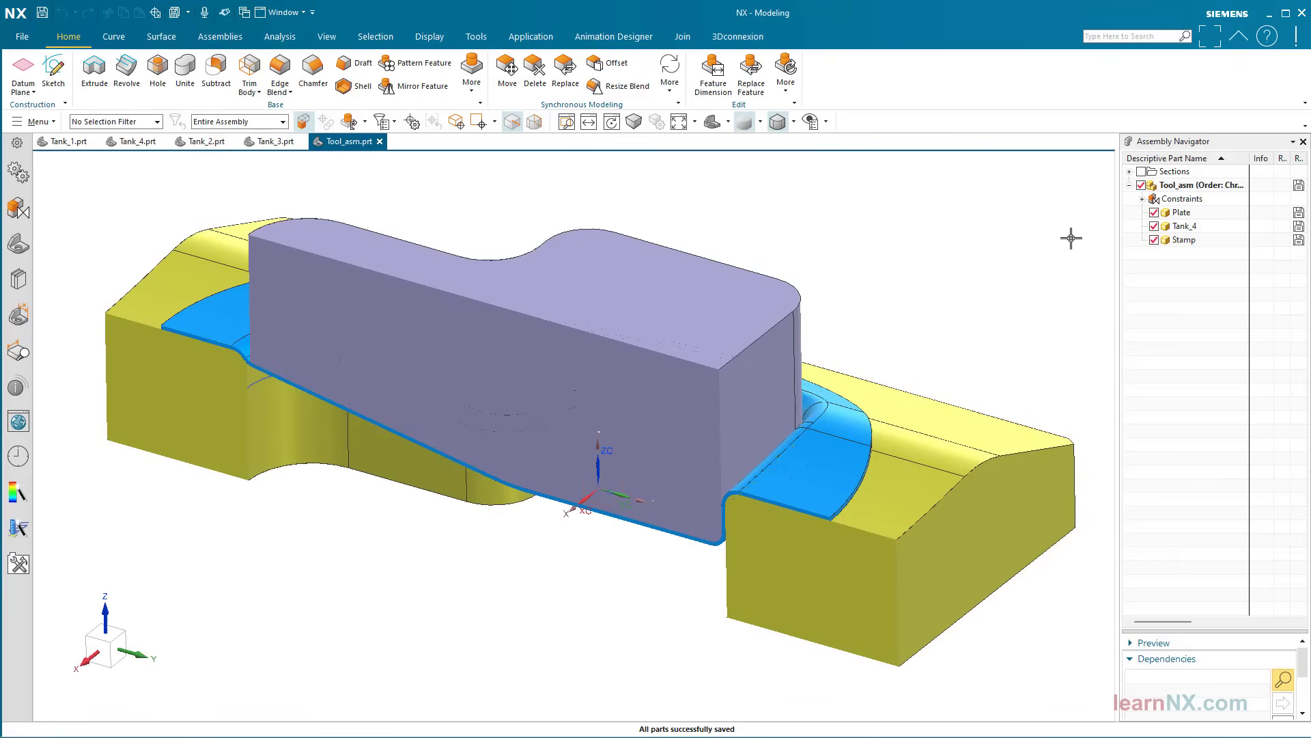
# Replace the Tank_4 component in the Tool_asm assembly with the loaded part Tank_3.prt.
pyautogui.click(1183, 226)
pyautogui.rightClick(1184, 226)
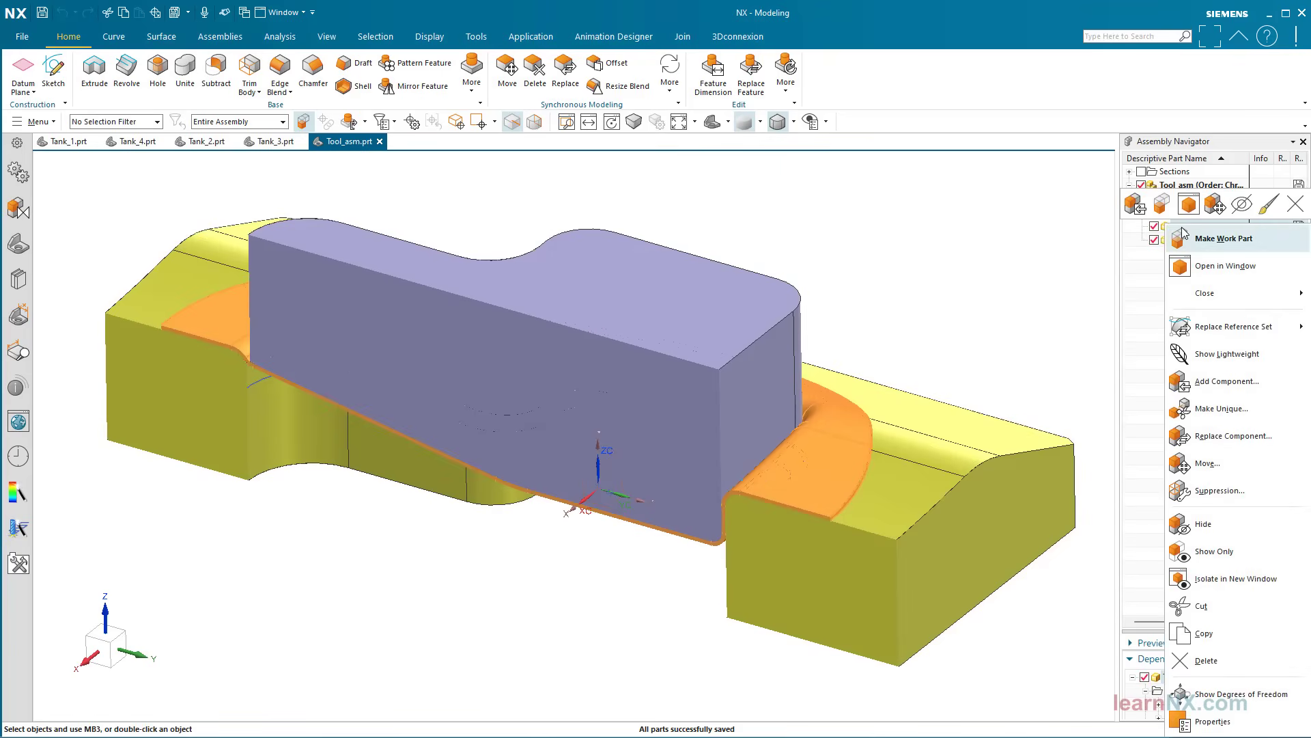
pyautogui.click(1233, 436)
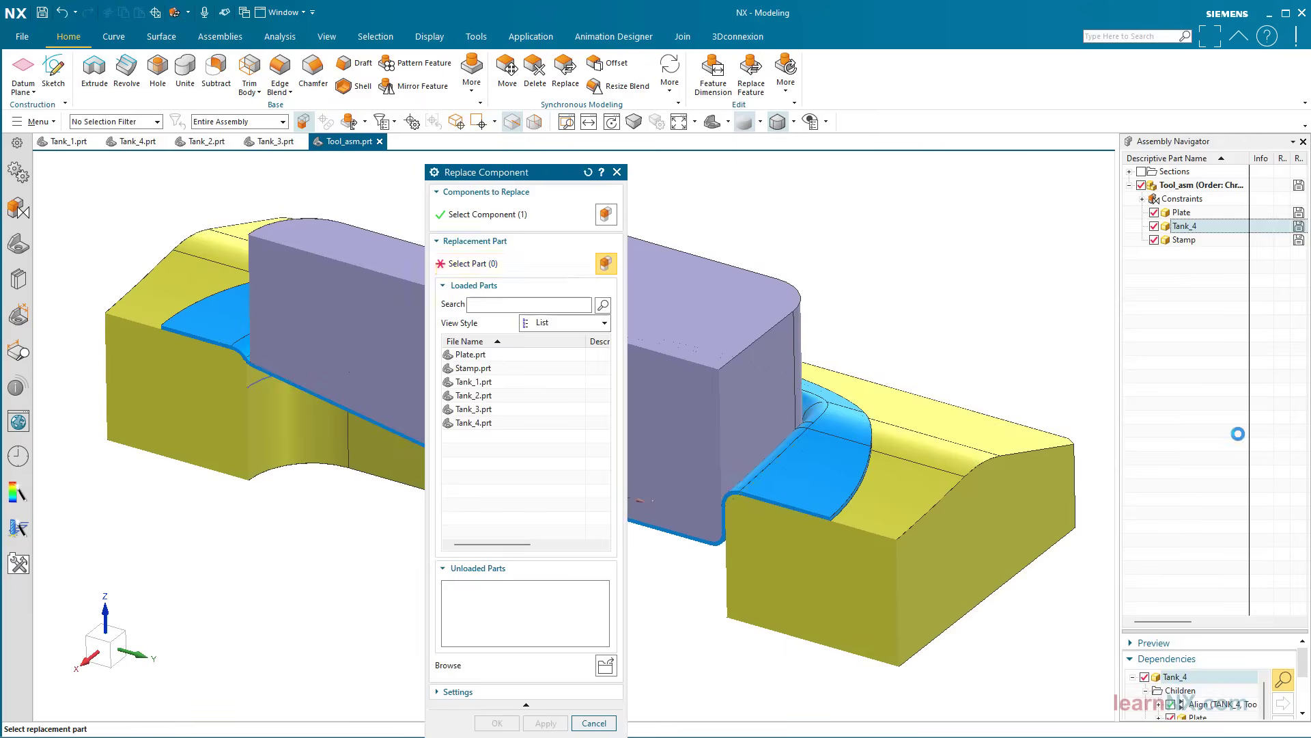
pyautogui.click(486, 410)
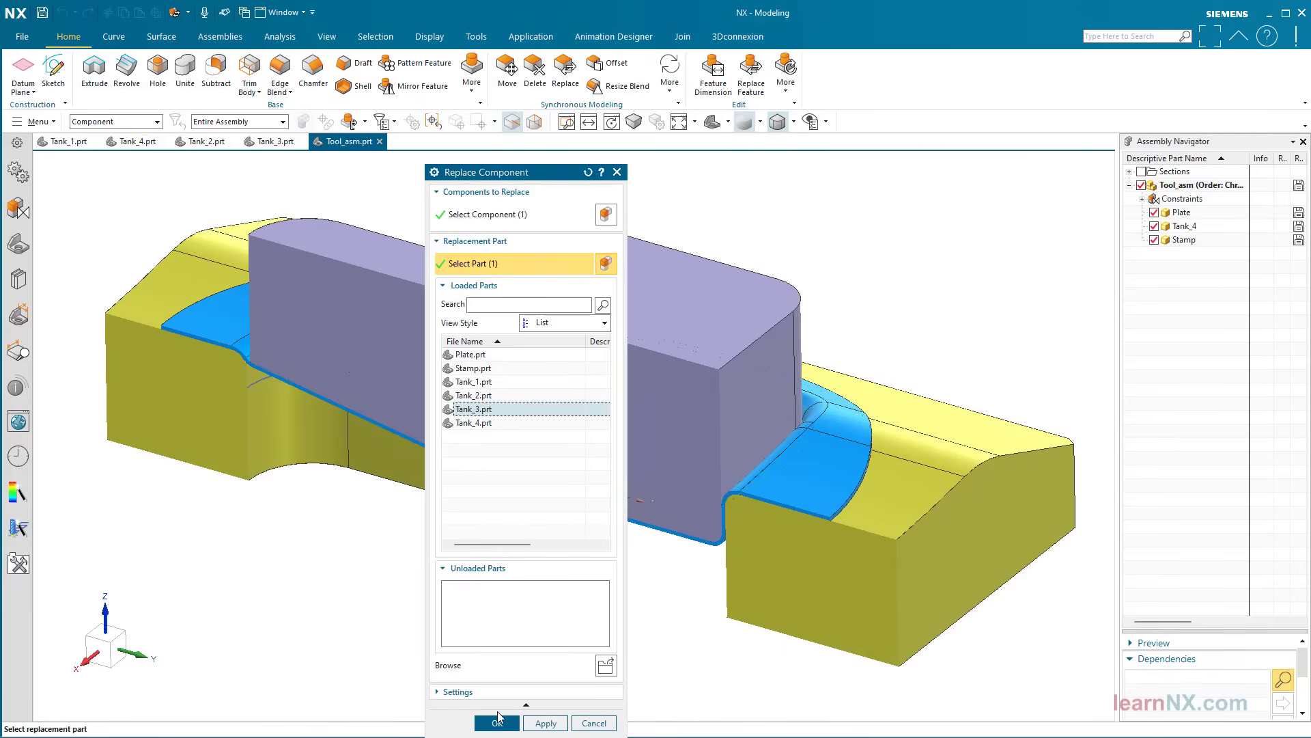
pyautogui.click(497, 721)
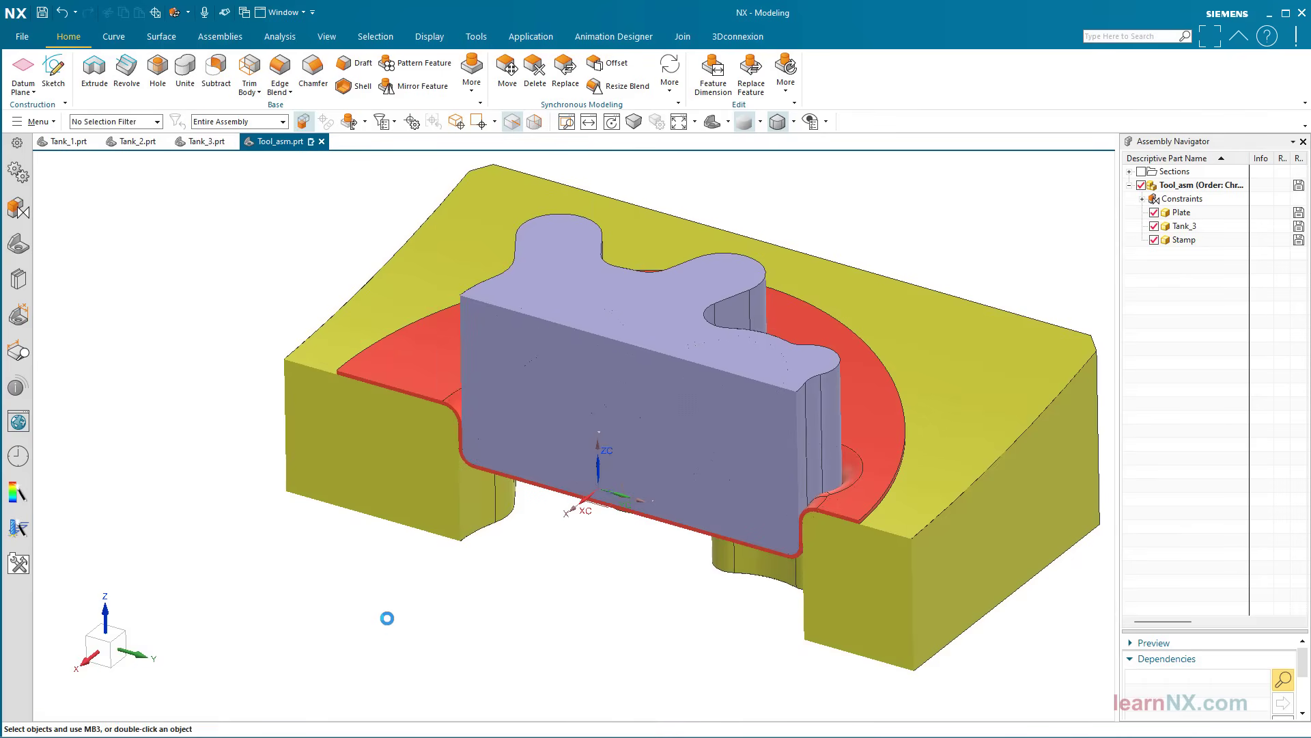
# Replace the Tank_3 component in the tool assembly with the loaded part Tank_2.prt.
pyautogui.rightClick(1191, 227)
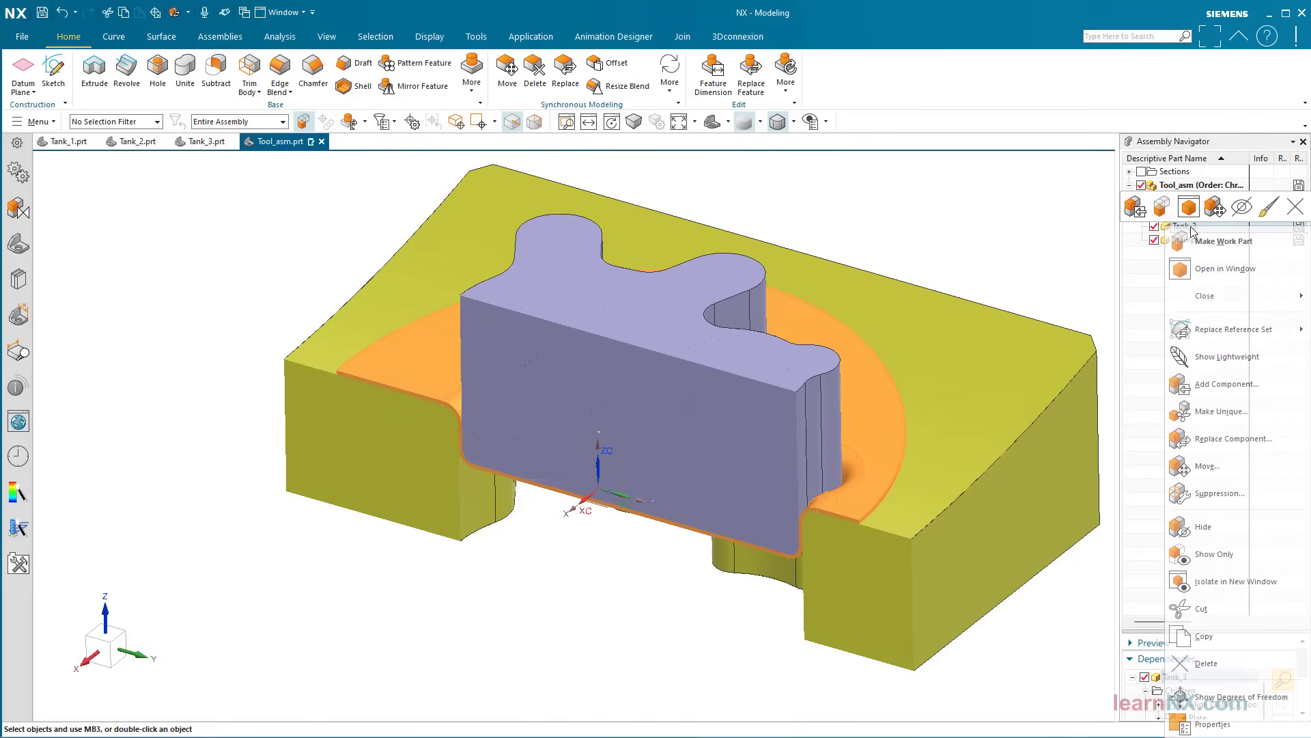
pyautogui.click(1218, 439)
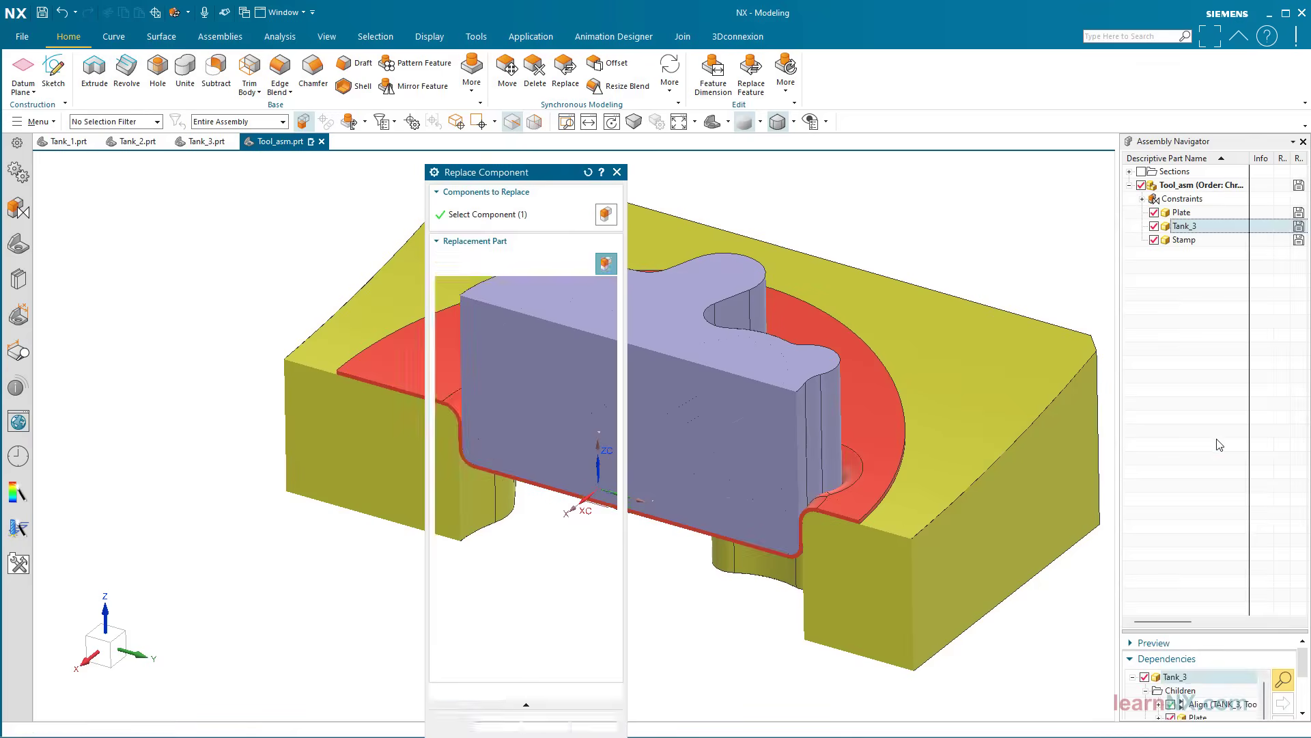
pyautogui.click(478, 396)
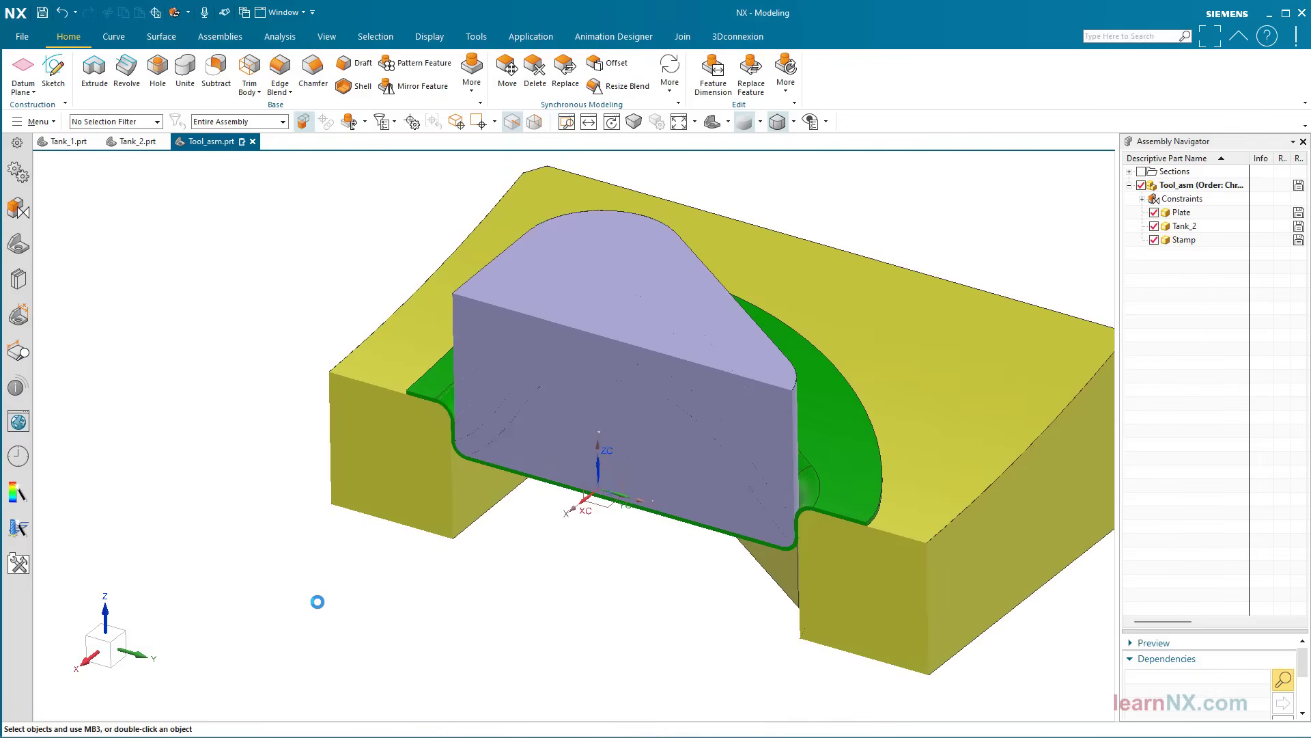
# Replace the Tank_2 component in the tool assembly with the loaded part Tank_1.prt.
pyautogui.rightClick(1186, 244)
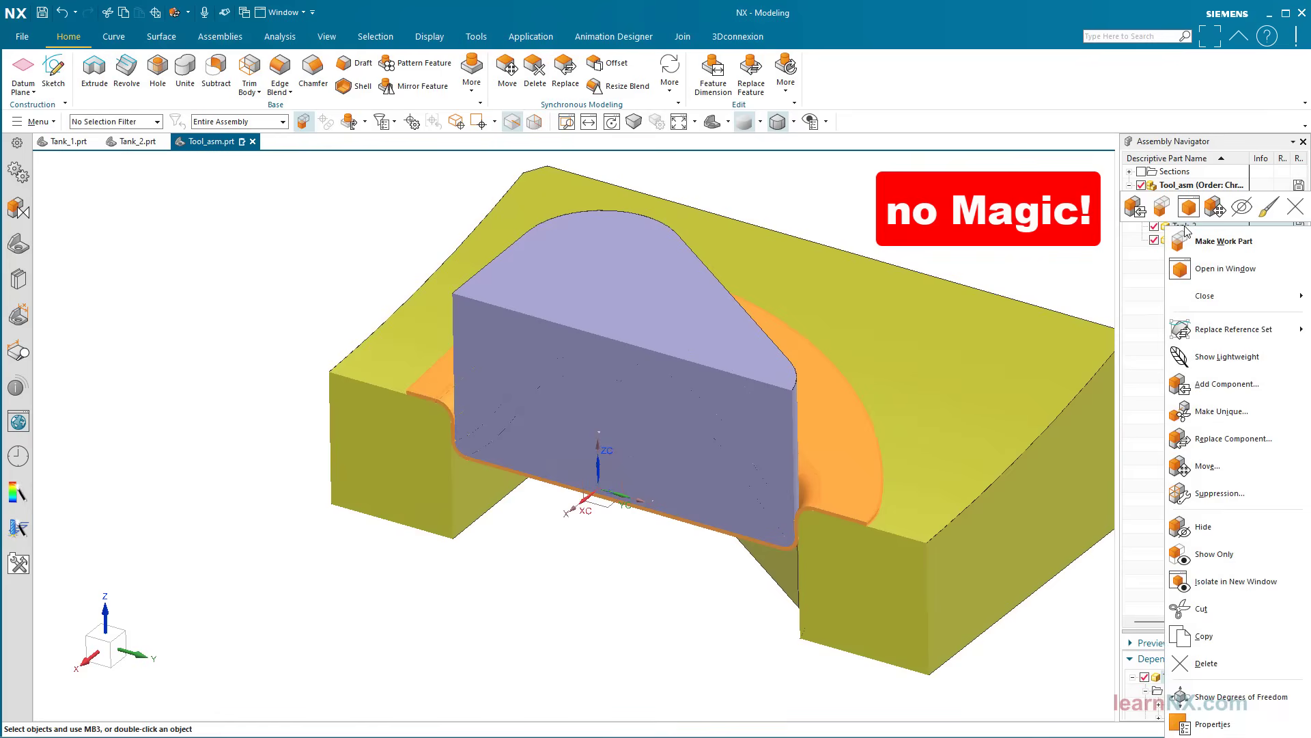
pyautogui.click(1221, 444)
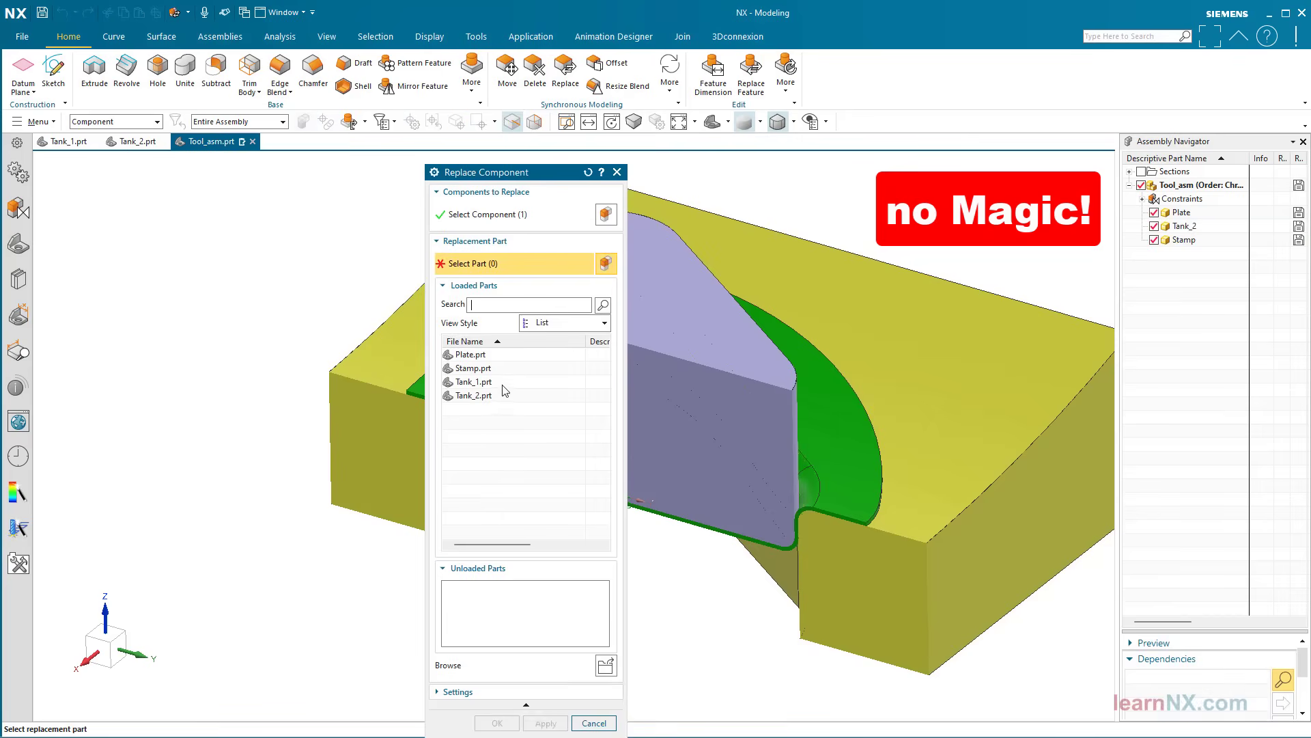
pyautogui.click(473, 381)
pyautogui.middleClick(202, 512)
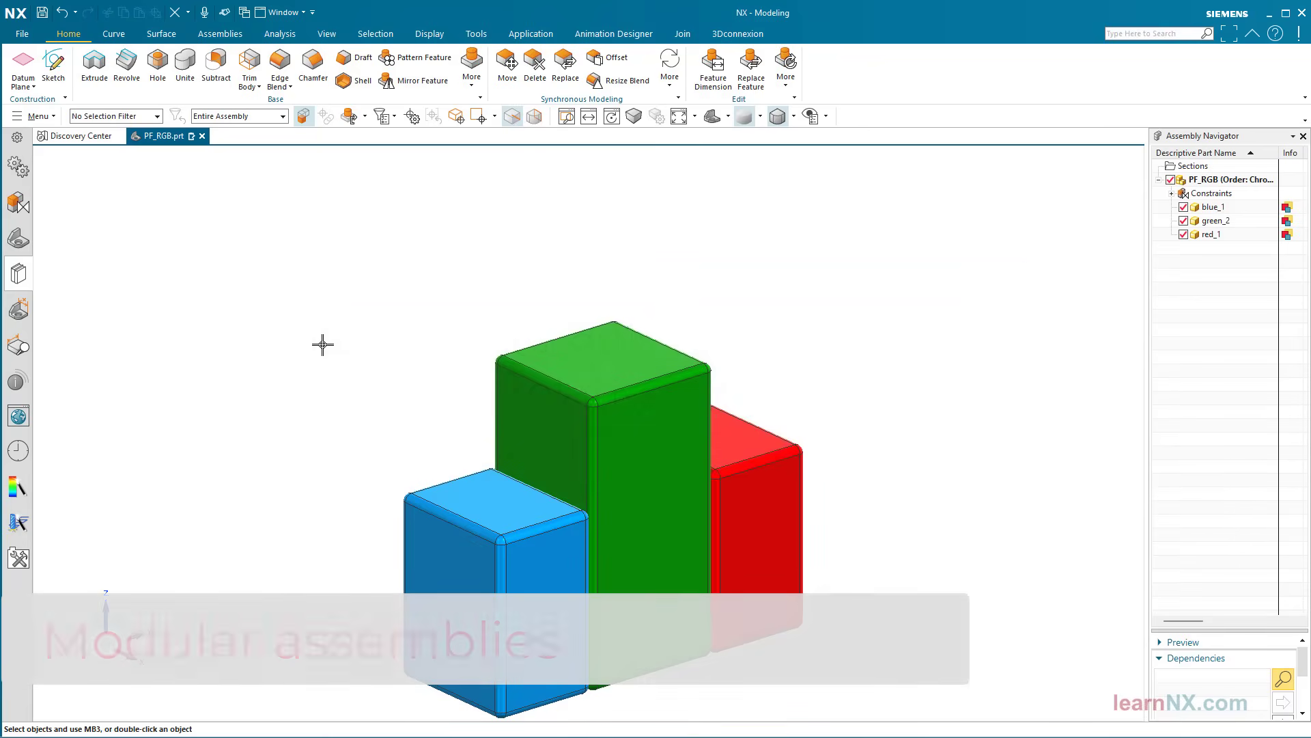
# Edit the blue block in the PF_RGB assembly as a reusable component and set its Ly to 60.
pyautogui.click(448, 492)
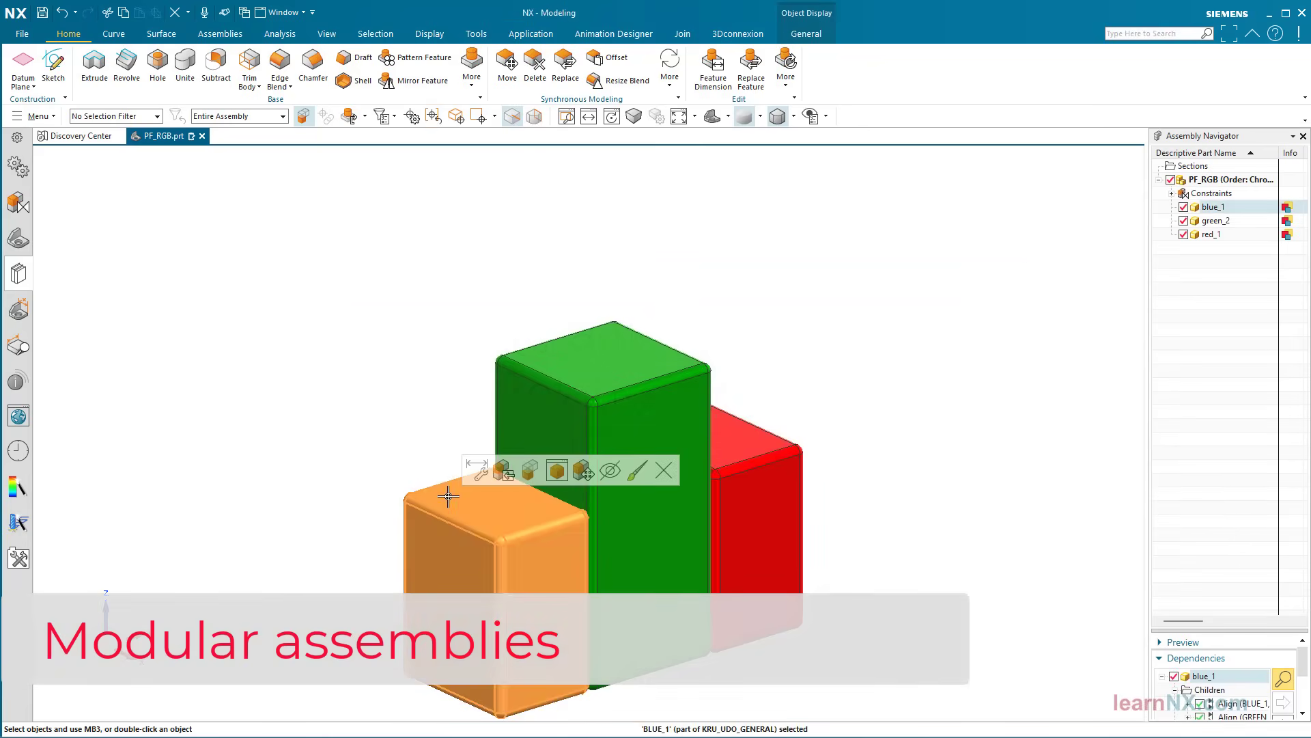
pyautogui.doubleClick(475, 465)
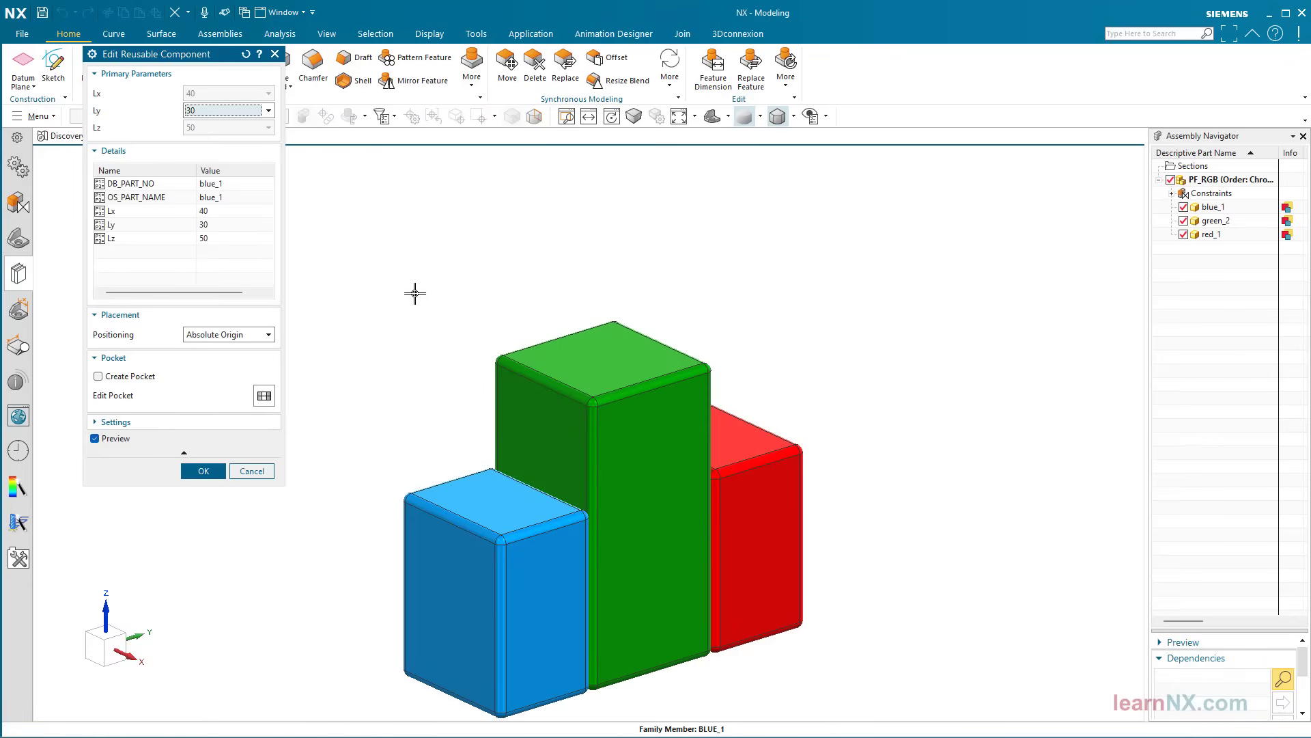
pyautogui.click(243, 111)
pyautogui.click(205, 148)
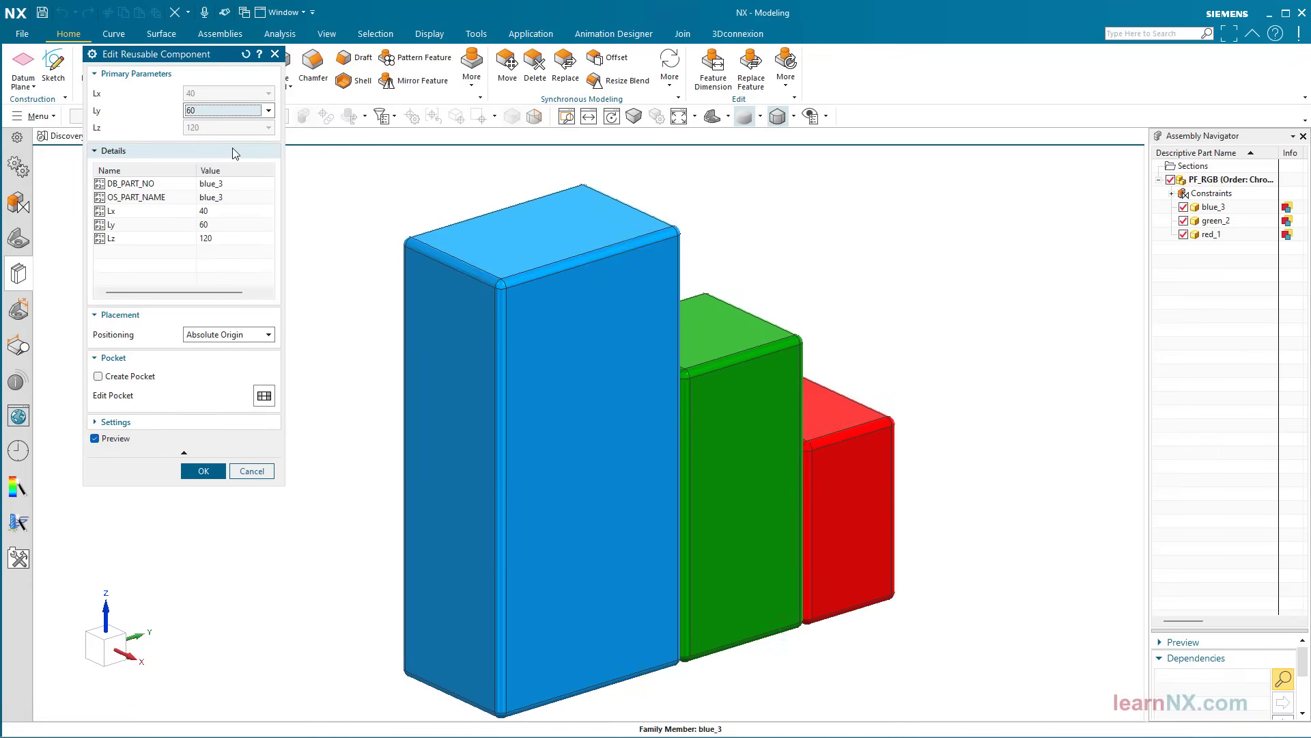
pyautogui.click(206, 471)
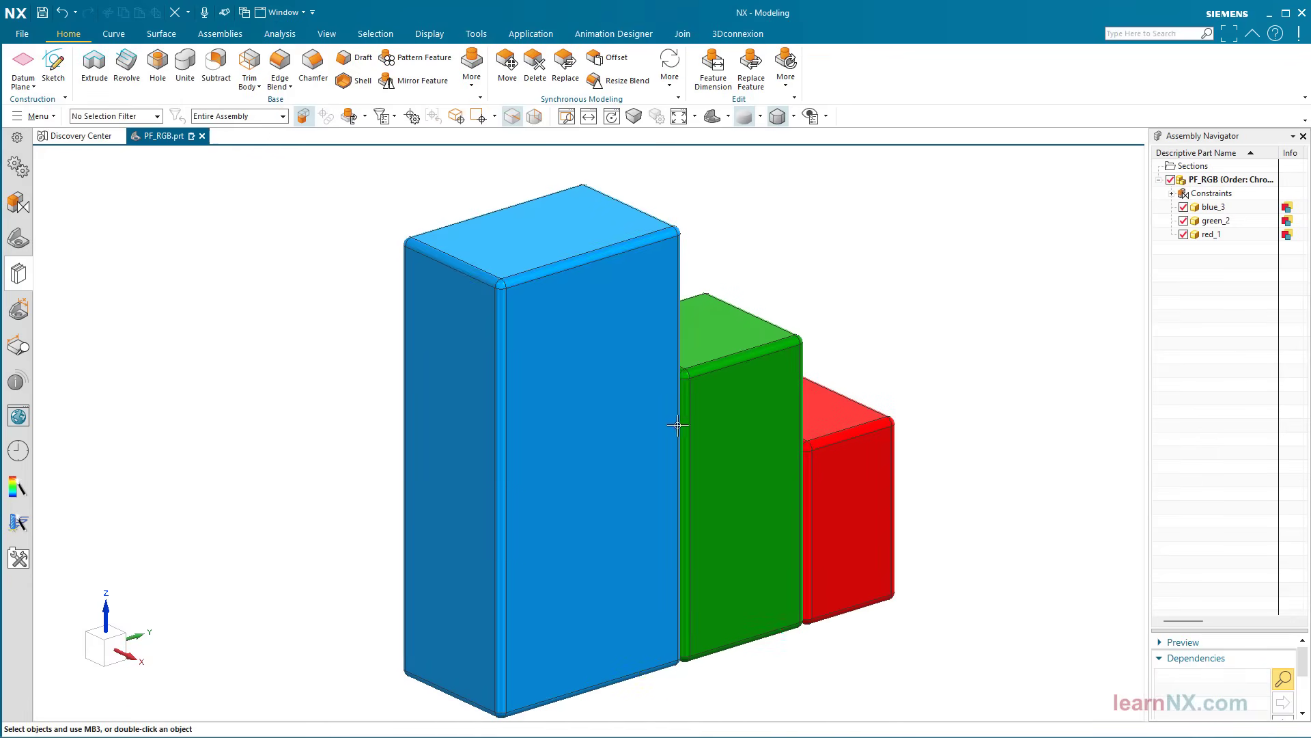
# Edit the red block as a reusable component and set its Ly to 60.
pyautogui.click(846, 447)
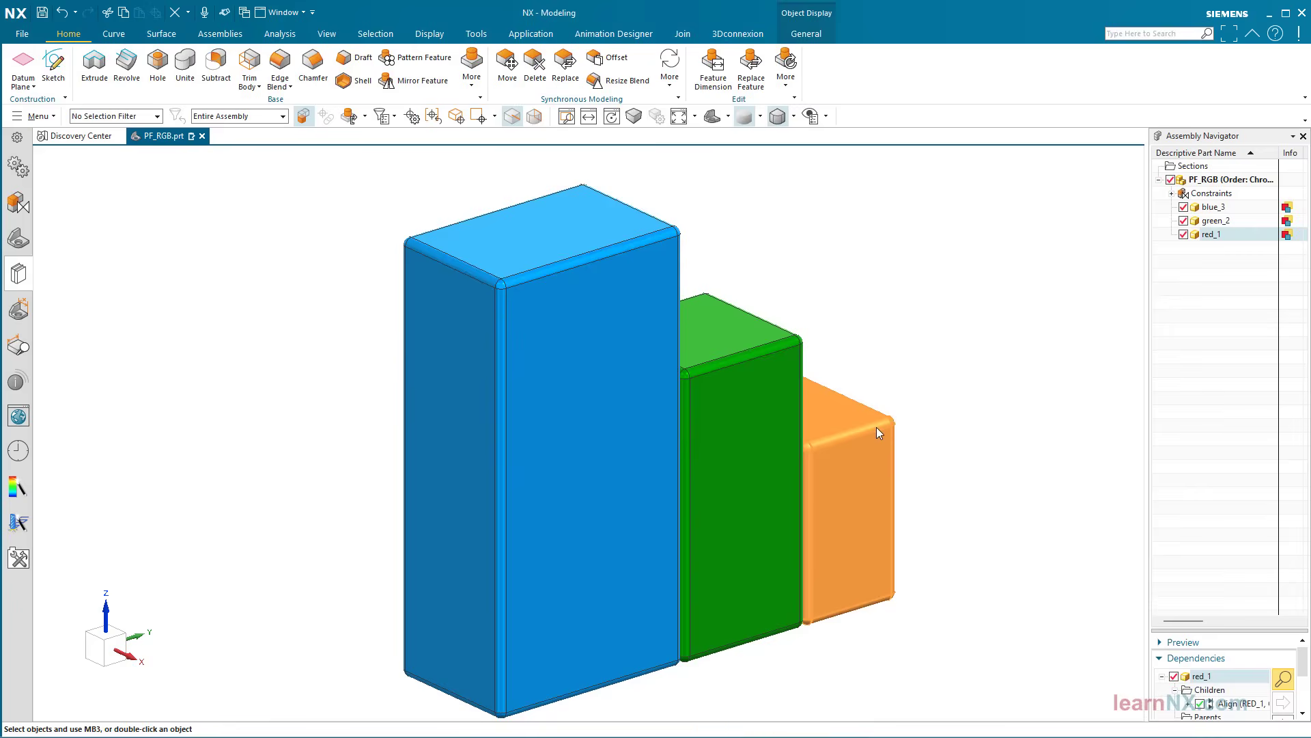
pyautogui.doubleClick(876, 427)
pyautogui.click(226, 111)
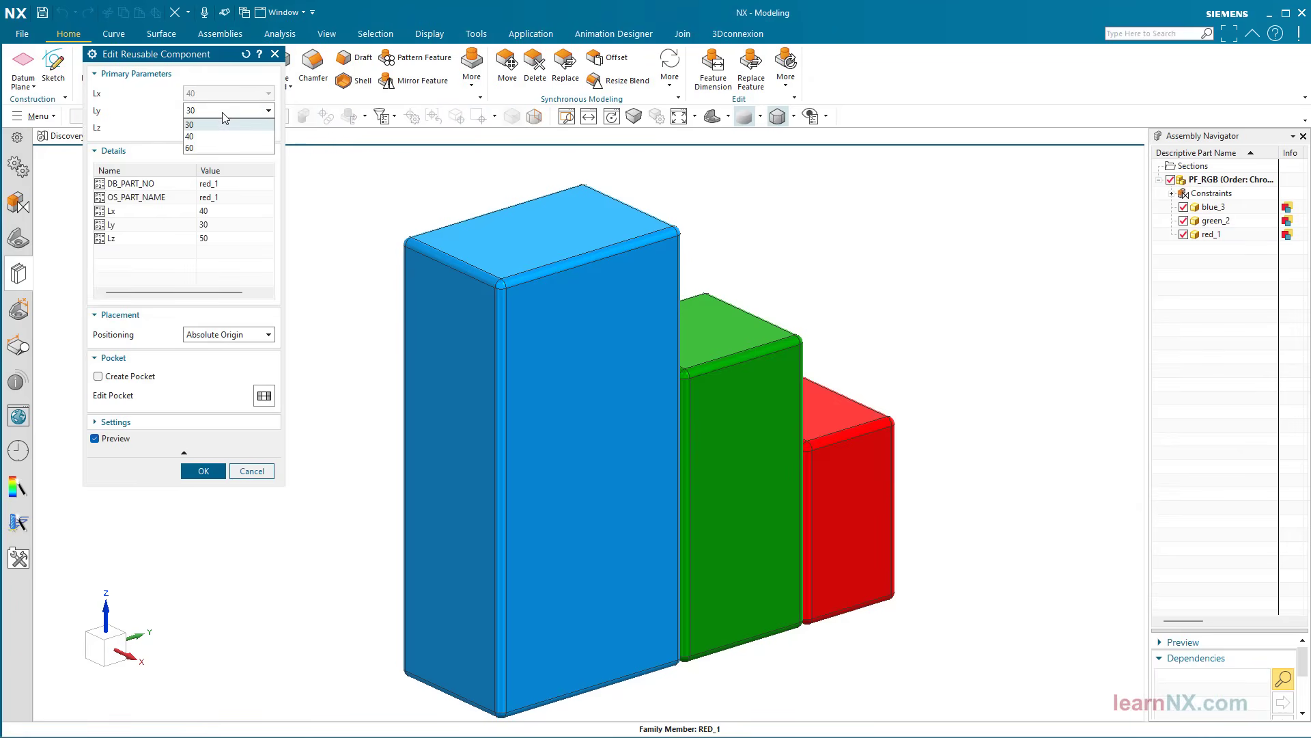
pyautogui.click(205, 148)
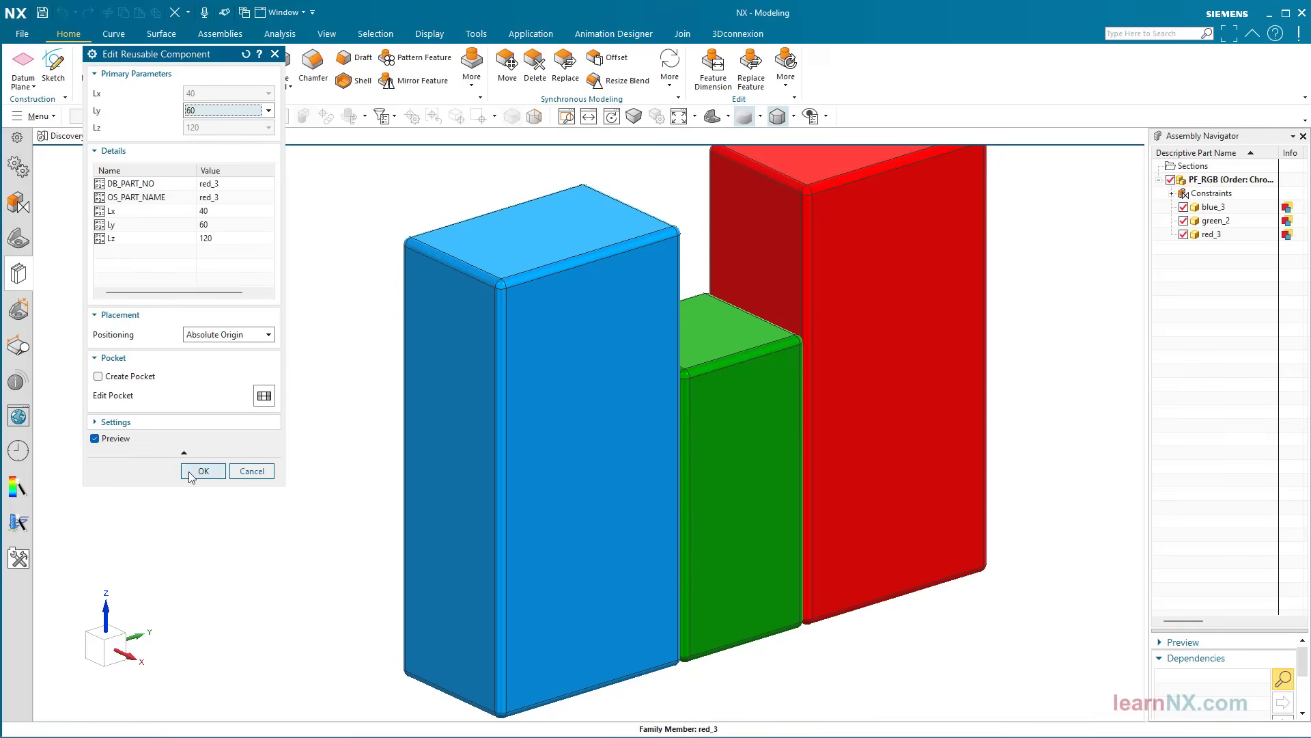
pyautogui.click(191, 472)
pyautogui.hotkey('ctrl', 'f')
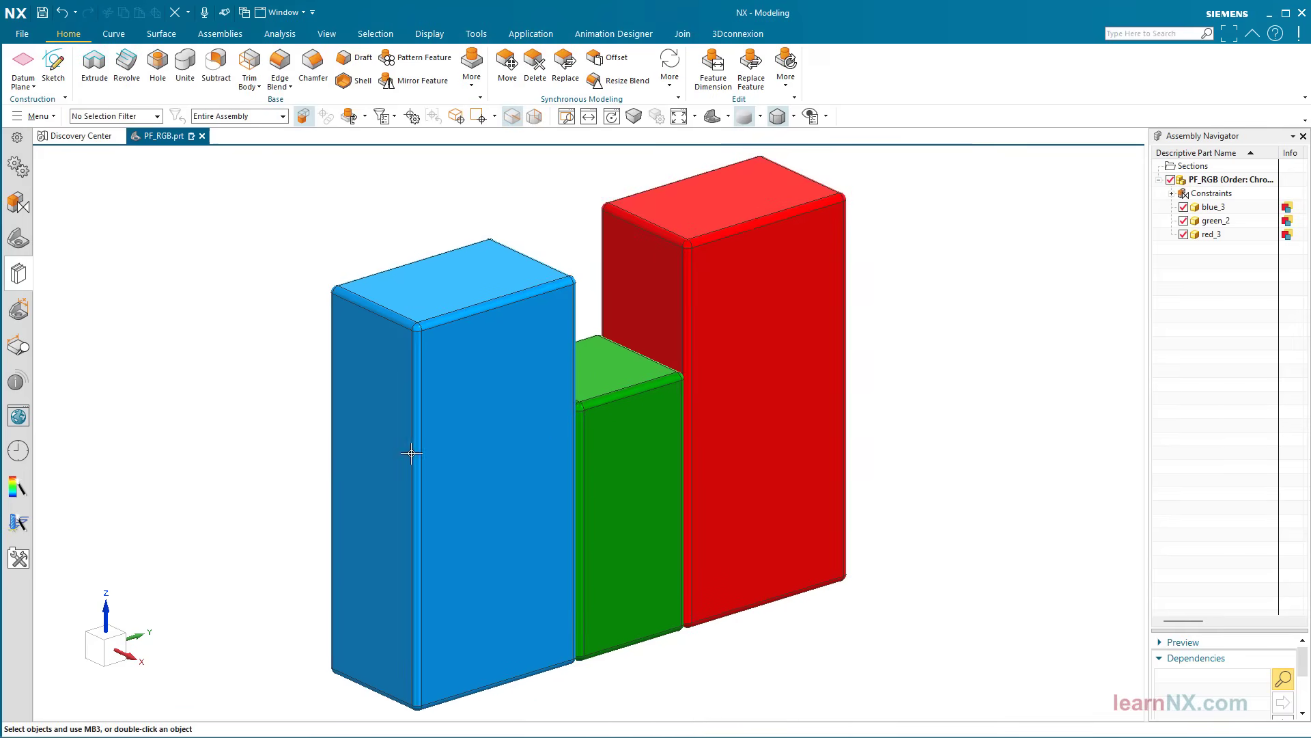
# Edit the green block between the blue and red ones as a reusable component and set its Ly to 60.
pyautogui.click(620, 410)
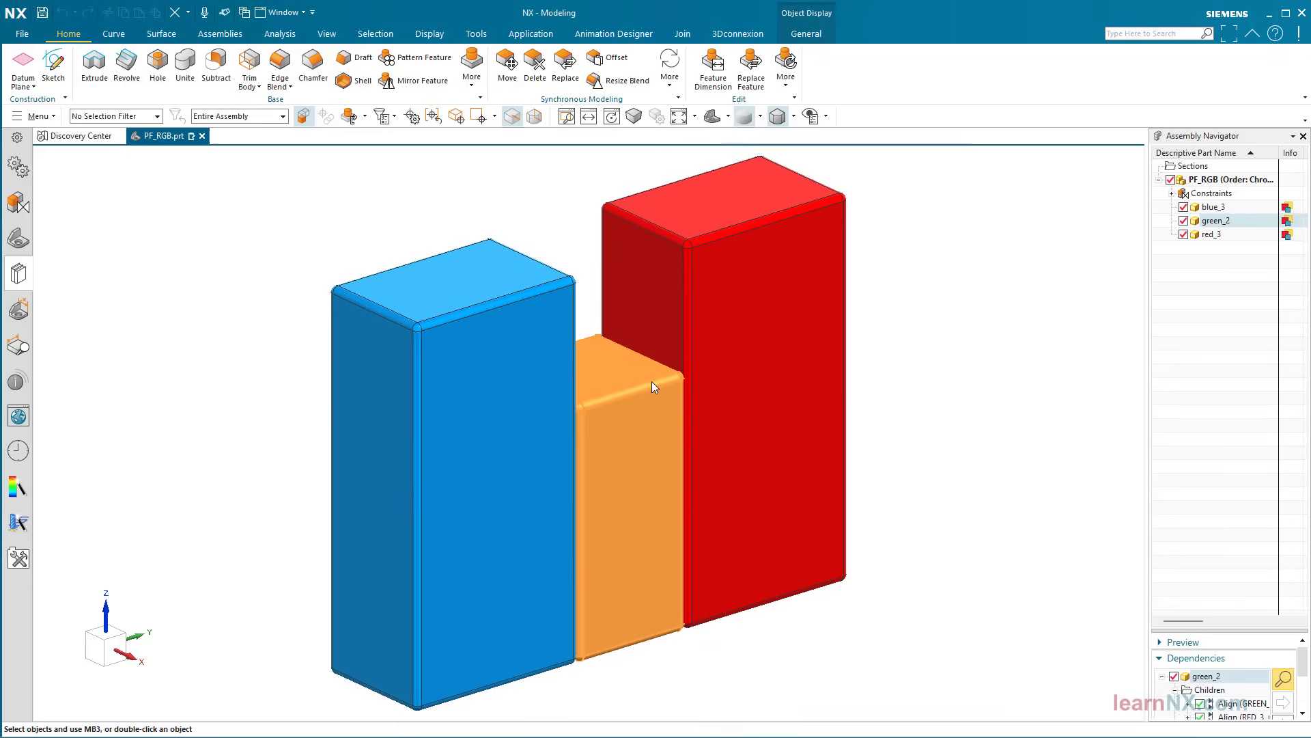
pyautogui.doubleClick(652, 383)
pyautogui.click(231, 111)
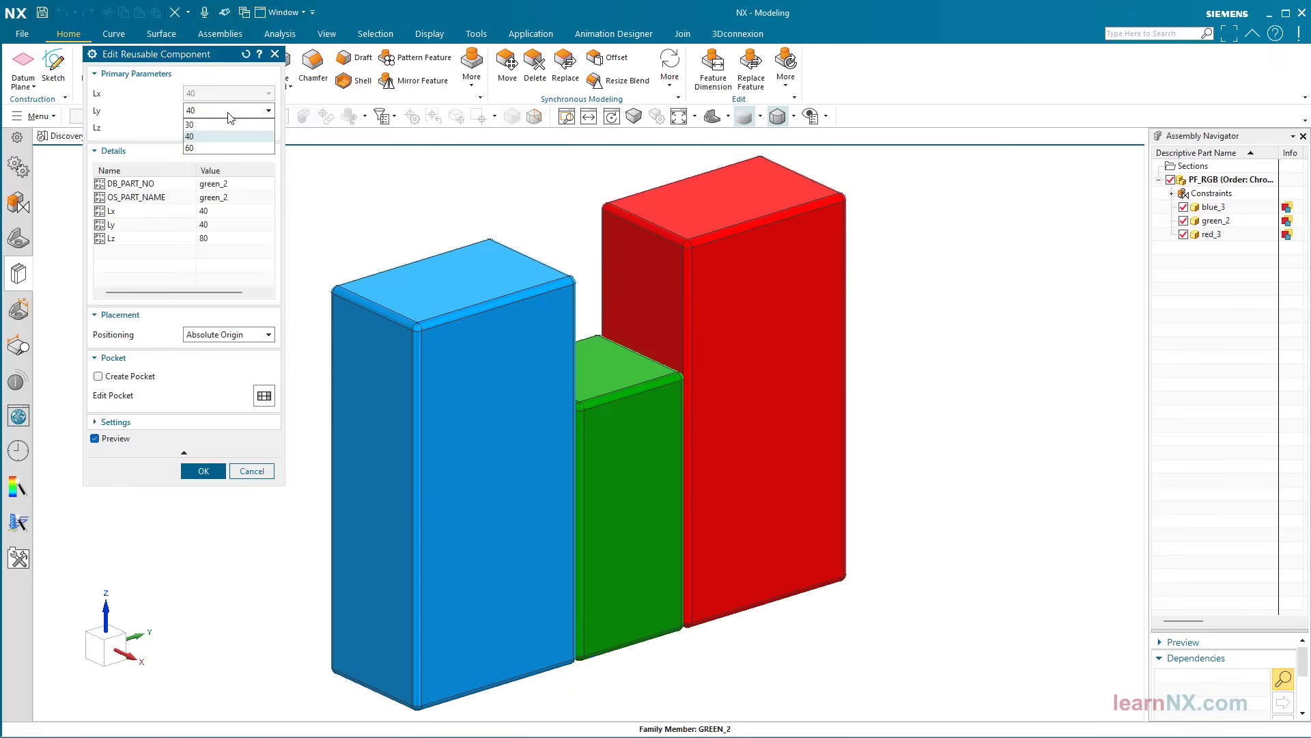
pyautogui.click(214, 148)
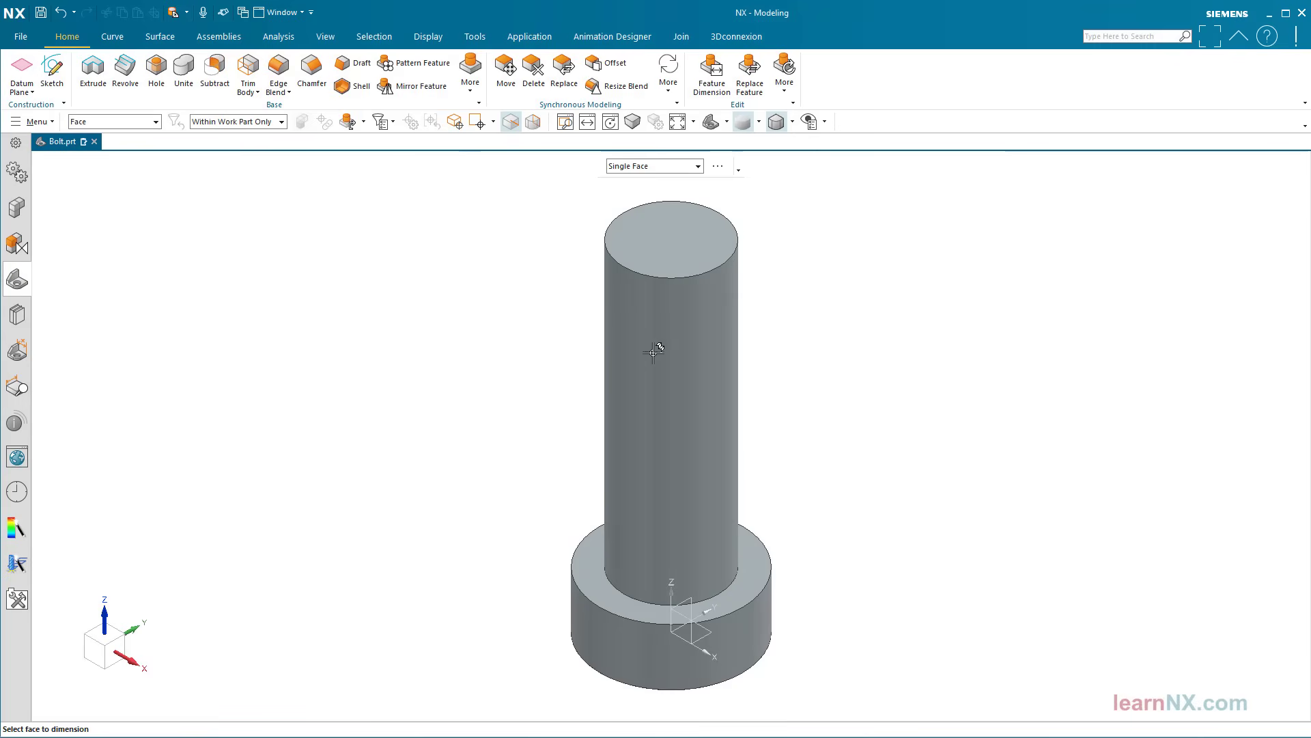
# Resize the cylindrical shaft of the bolt in Bolt.prt to a diameter of 6.5.
pyautogui.click(728, 305)
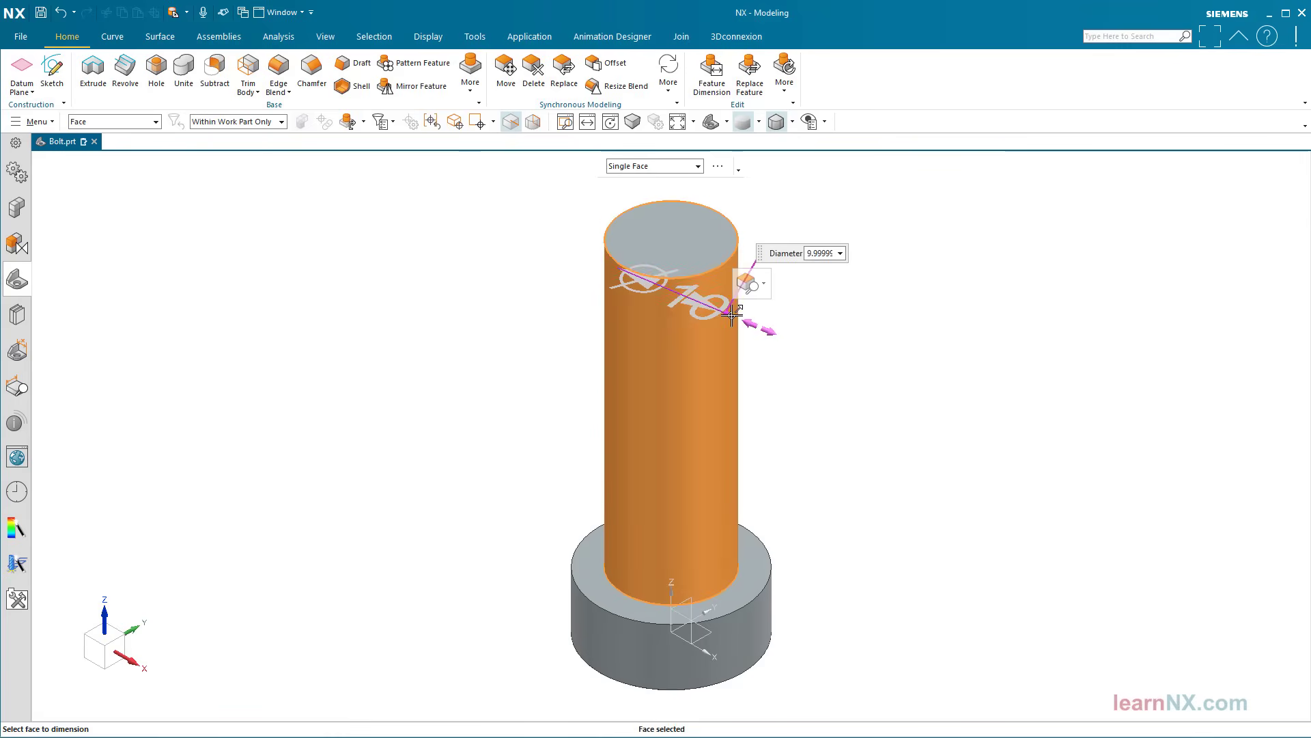
pyautogui.write('7')
pyautogui.press('Return')
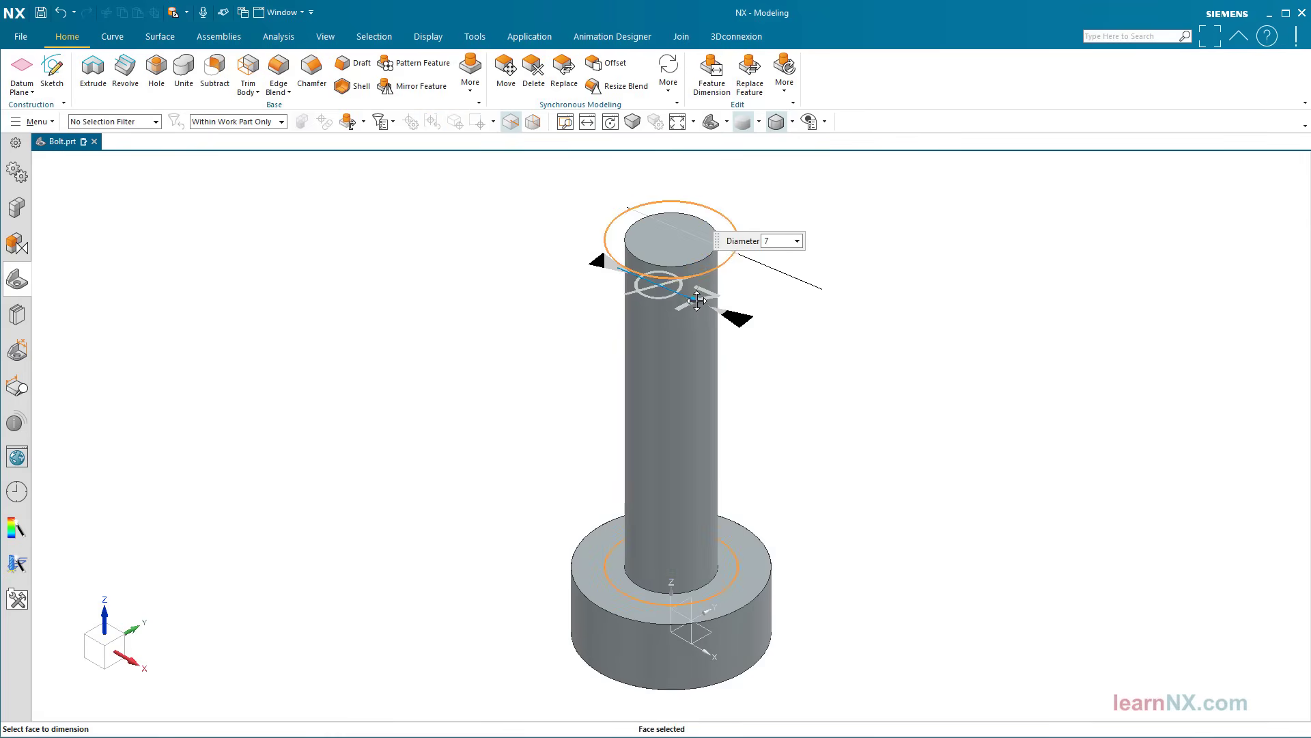
pyautogui.moveTo(696, 301); pyautogui.dragTo(689, 298)
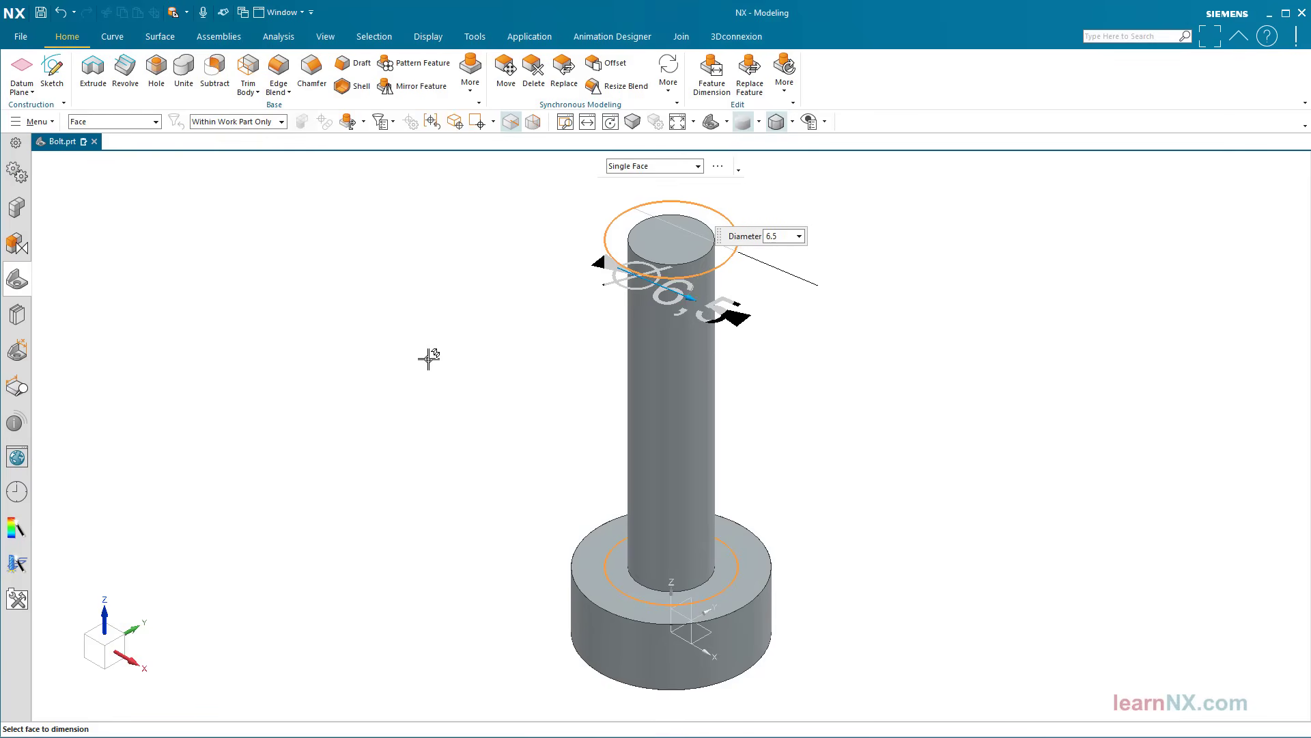
# Finish the shaft resize and set the diameter of the bolt's cylindrical head to 12.
pyautogui.middleClick(429, 358)
pyautogui.press('F4')
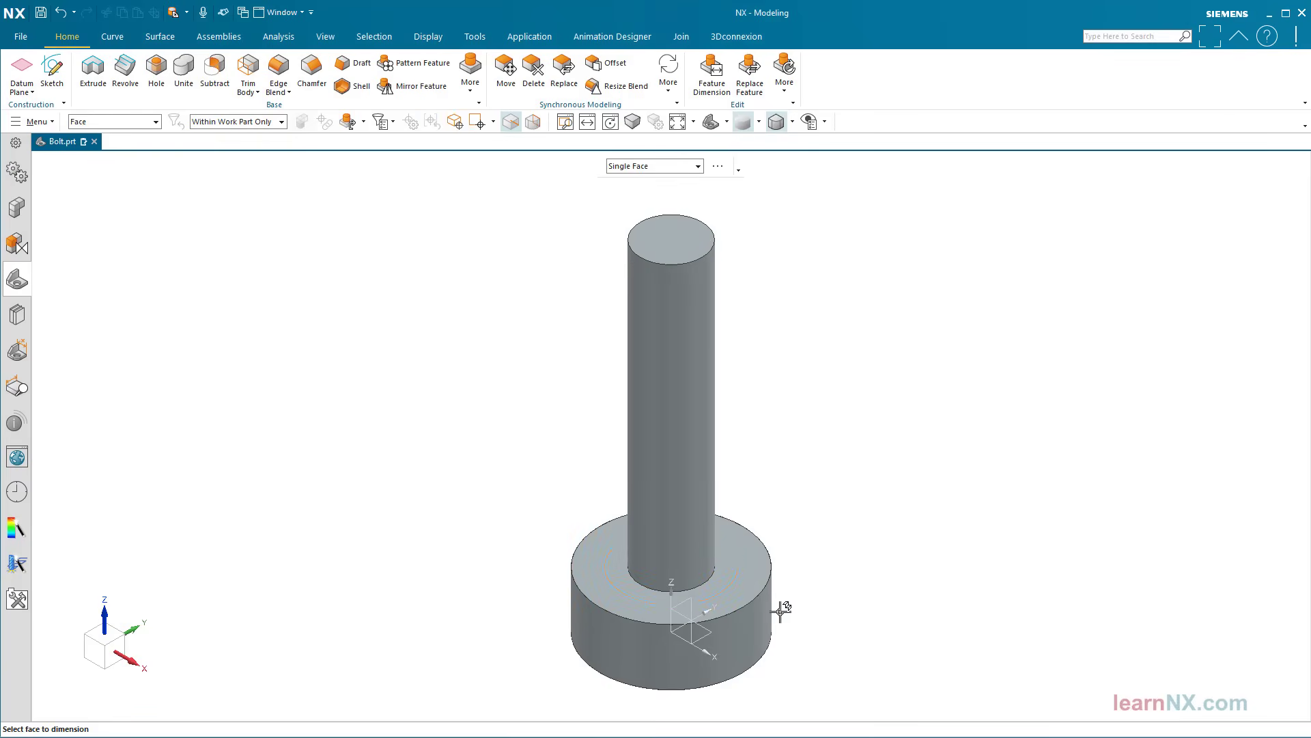
pyautogui.click(769, 611)
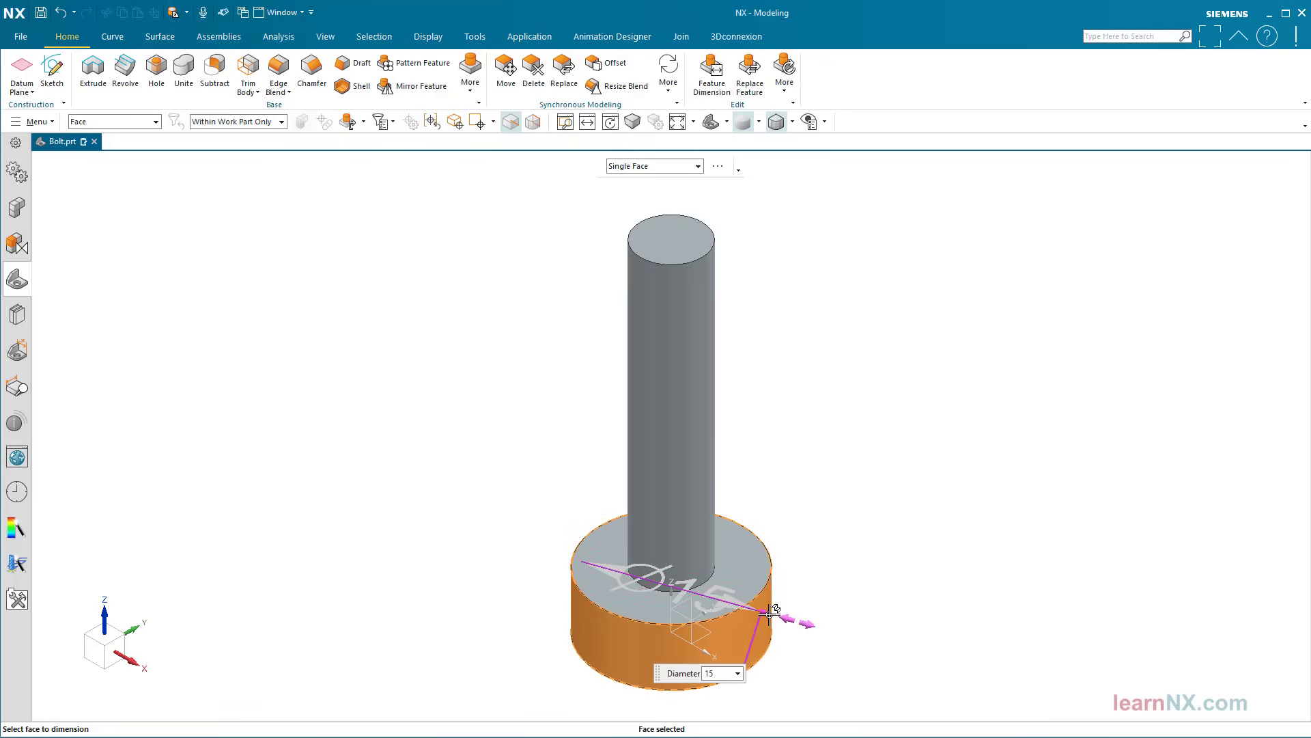
pyautogui.moveTo(784, 616); pyautogui.dragTo(734, 603)
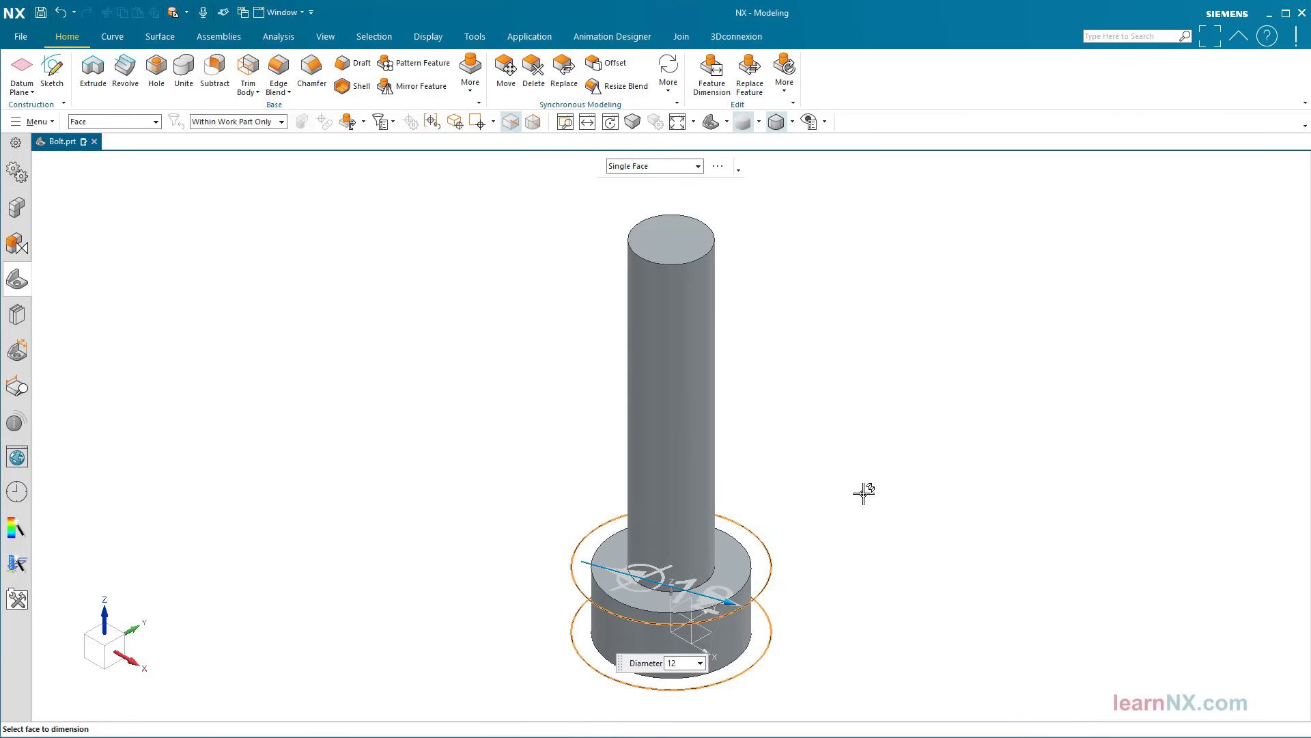
pyautogui.middleClick(863, 492)
# Move the shaft's end face to a distance of 19.5 and the head's upper face to a distance of 3.
pyautogui.click(506, 68)
pyautogui.click(671, 239)
pyautogui.moveTo(545, 167); pyautogui.dragTo(544, 279)
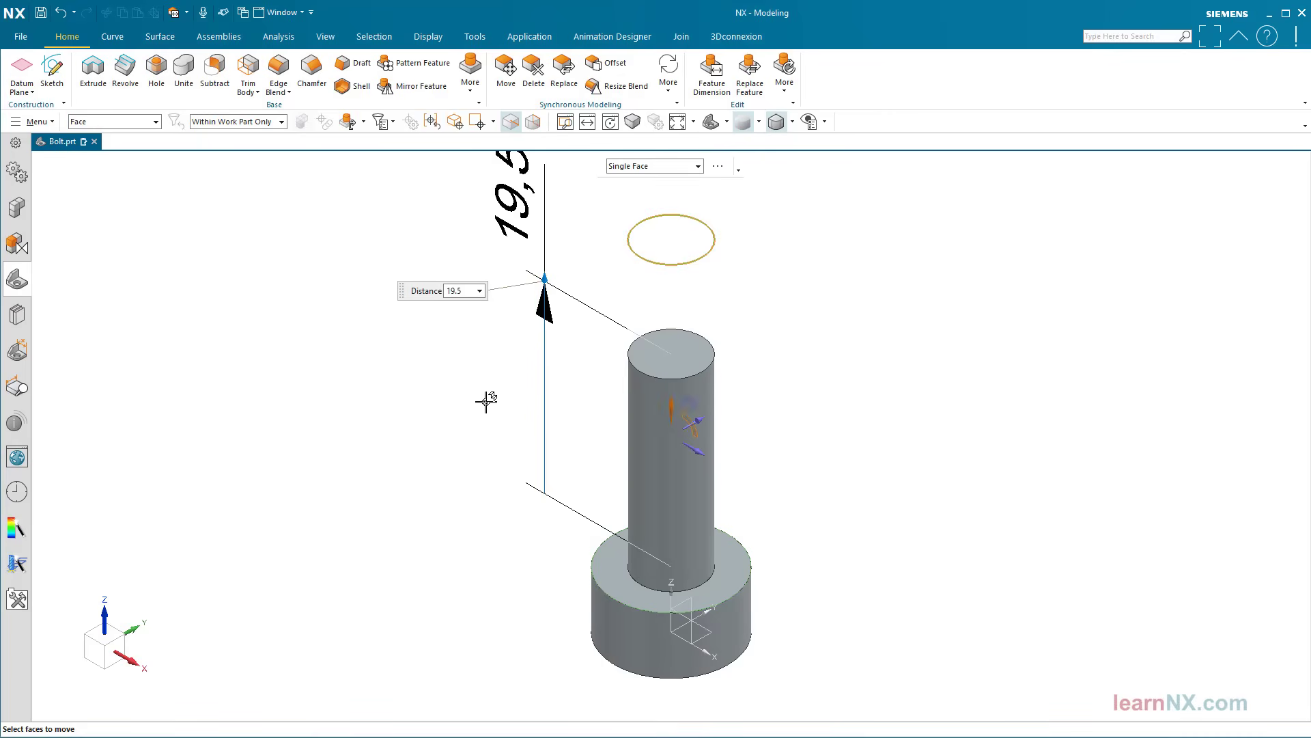
pyautogui.middleClick(486, 402)
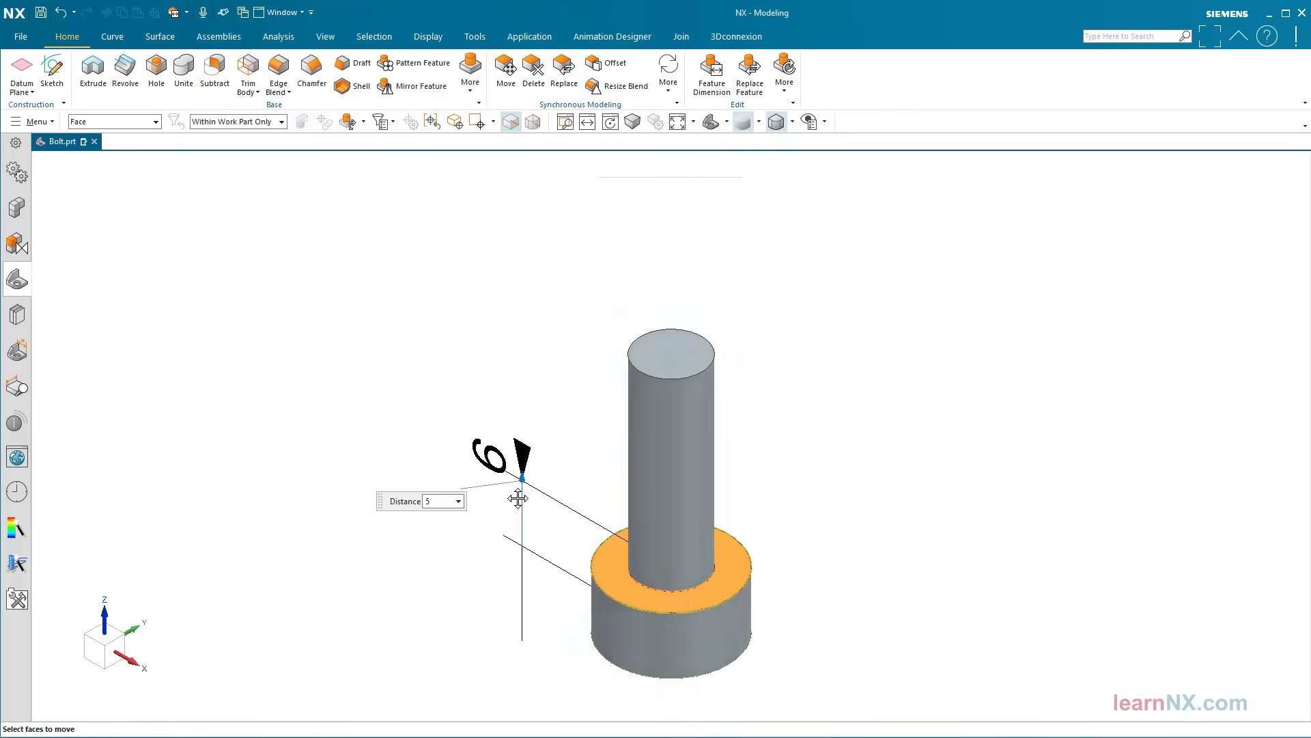
pyautogui.moveTo(515, 374); pyautogui.dragTo(516, 507)
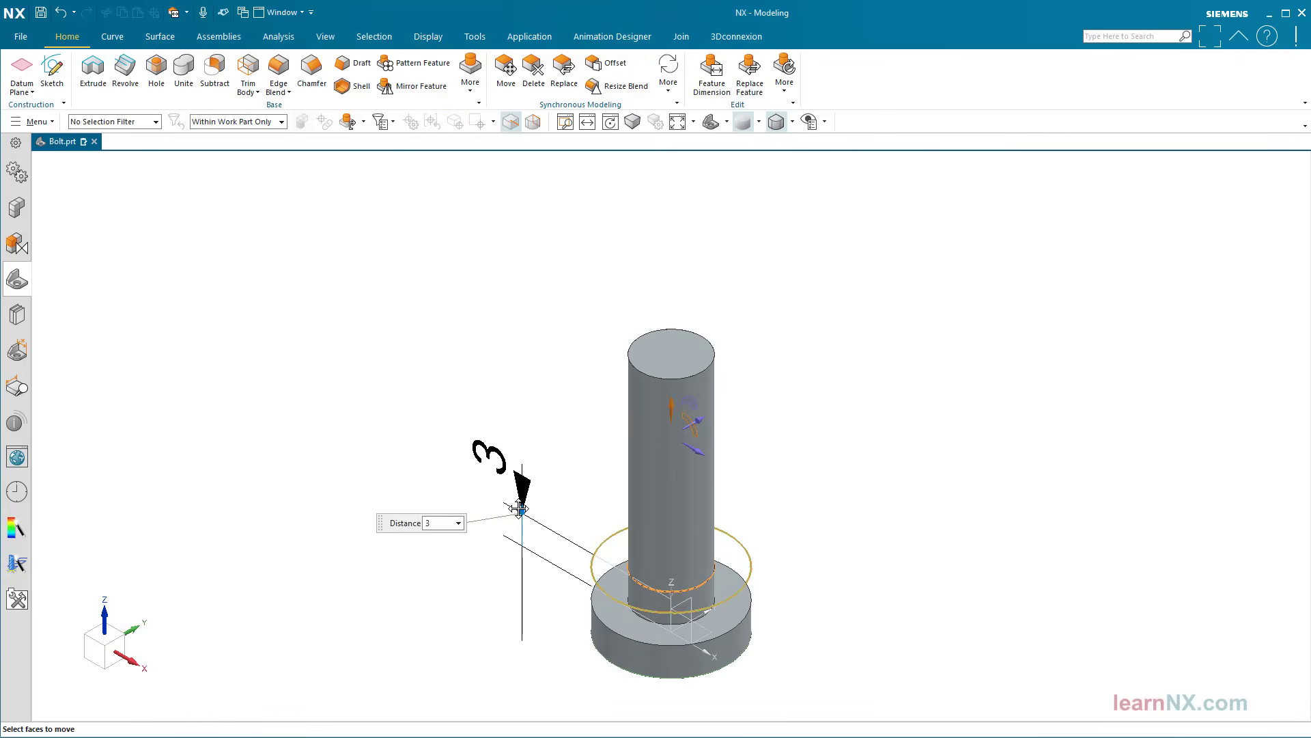
pyautogui.middleClick(478, 511)
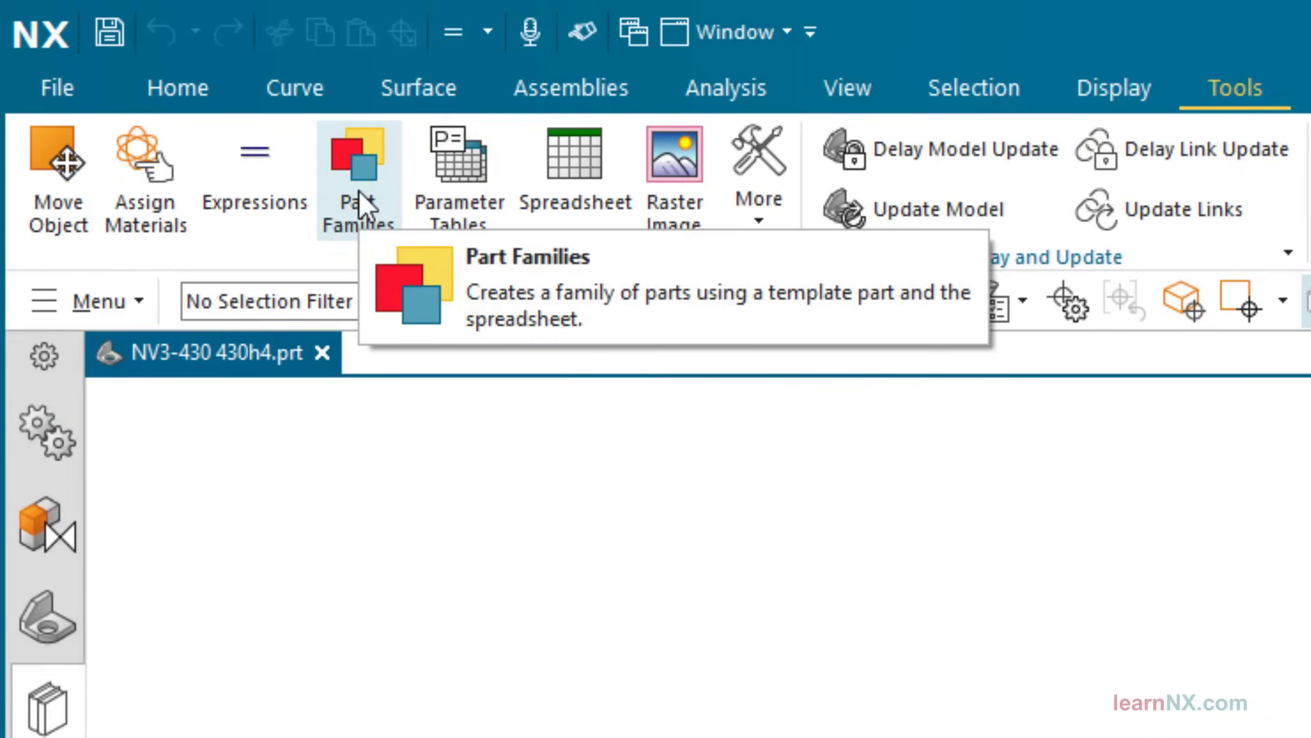
# Open the part family definition of NV3-430 430h4 and widen it to examine the member table.
pyautogui.click(359, 191)
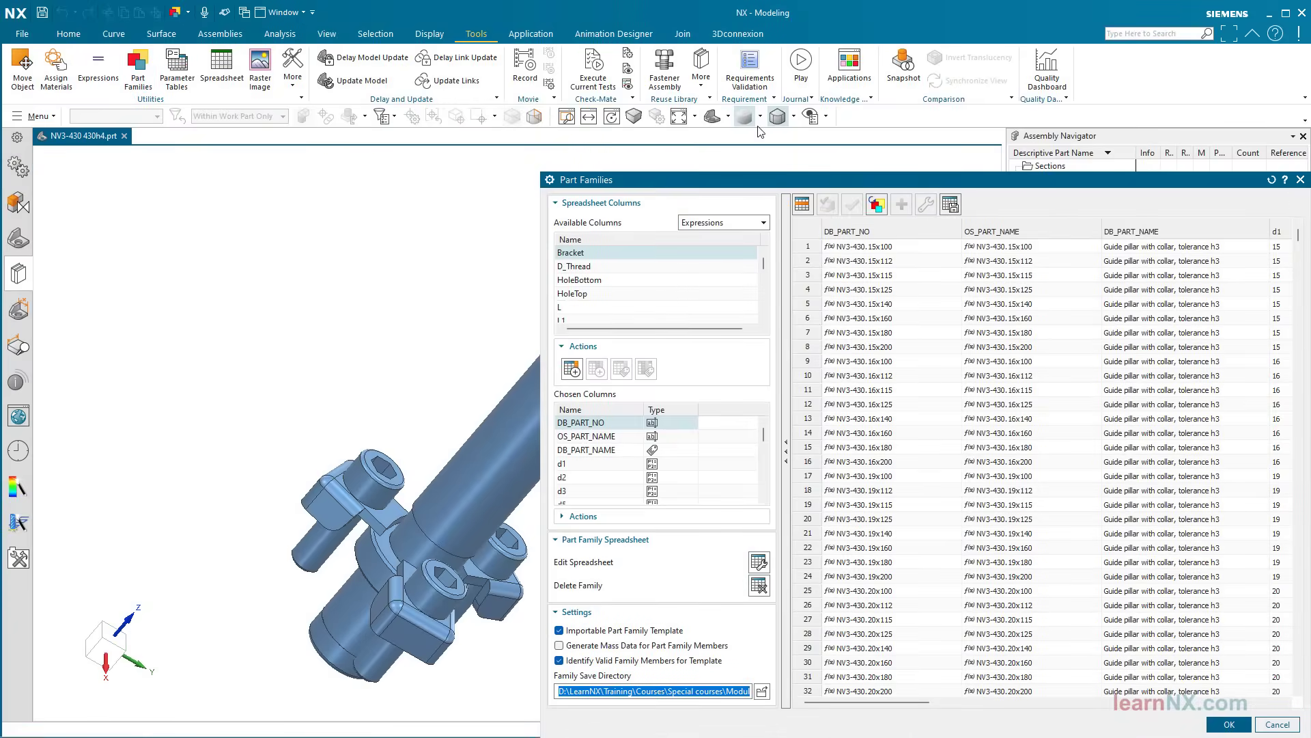
pyautogui.moveTo(1001, 183); pyautogui.dragTo(541, 140)
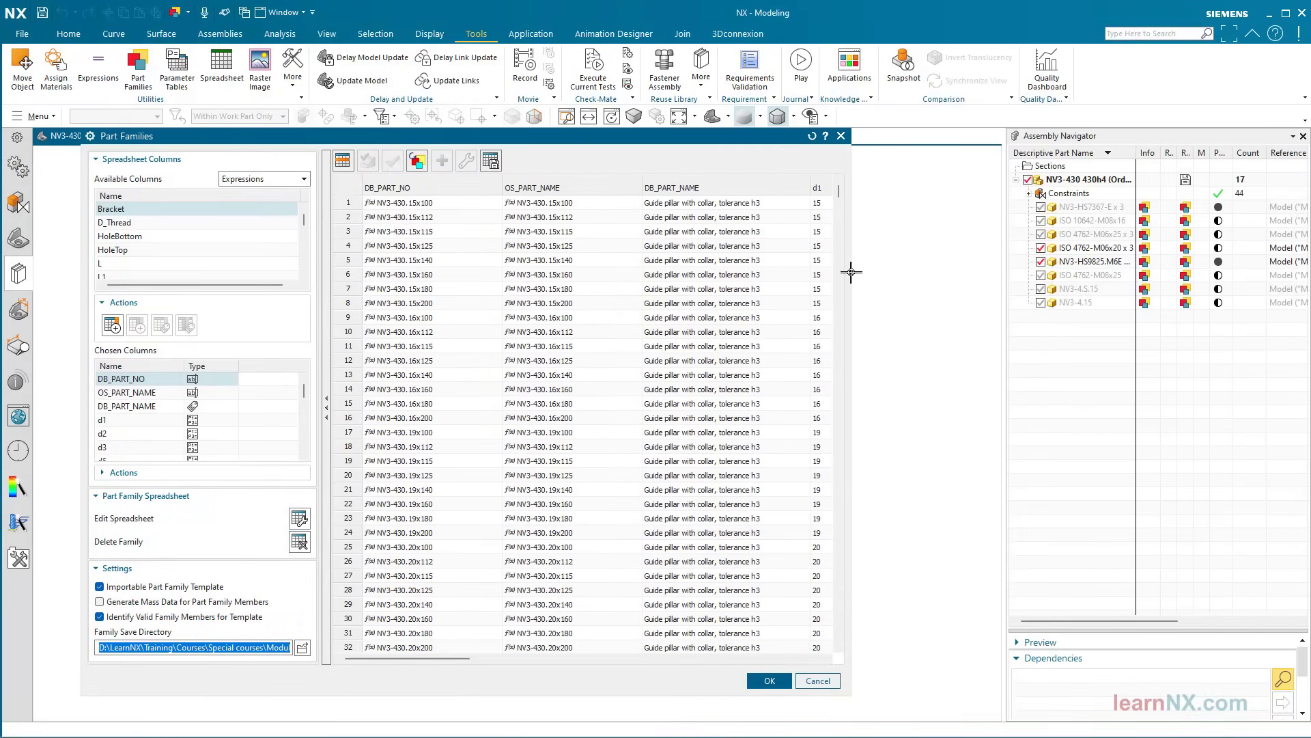
pyautogui.moveTo(851, 272); pyautogui.dragTo(1262, 272)
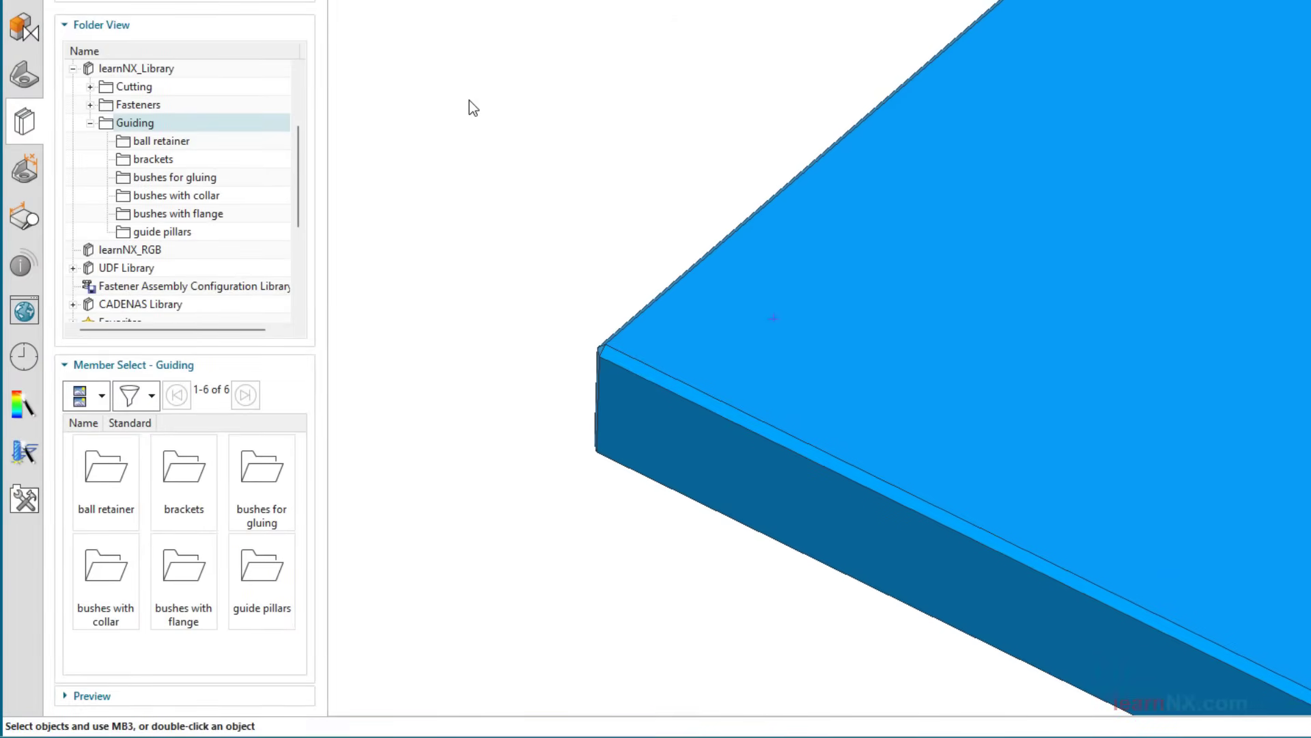
# Add the guide pillar NV3-430 430h4 from the library's guide pillars folder to the blue plate, with d1 15, L 100 and no bracket.
pyautogui.click(185, 231)
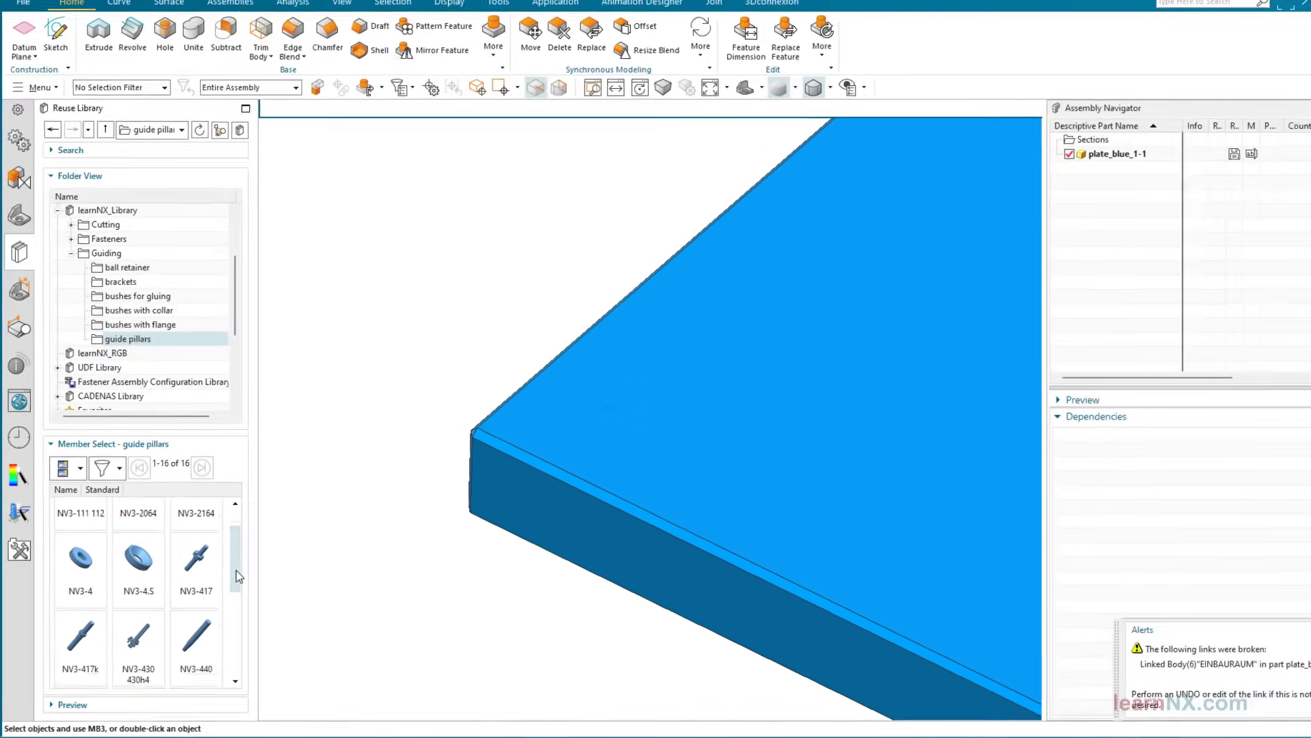
pyautogui.scroll(-2, 298, 505)
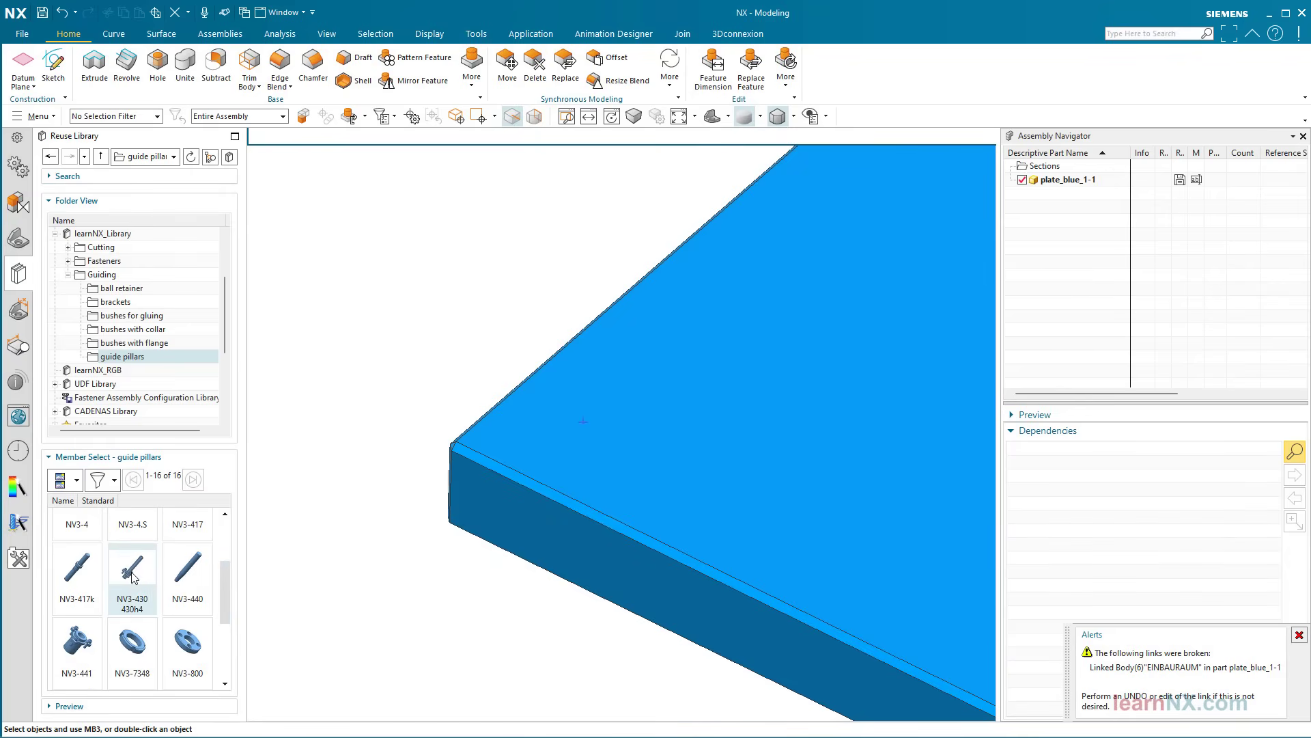
pyautogui.moveTo(133, 580); pyautogui.dragTo(394, 309)
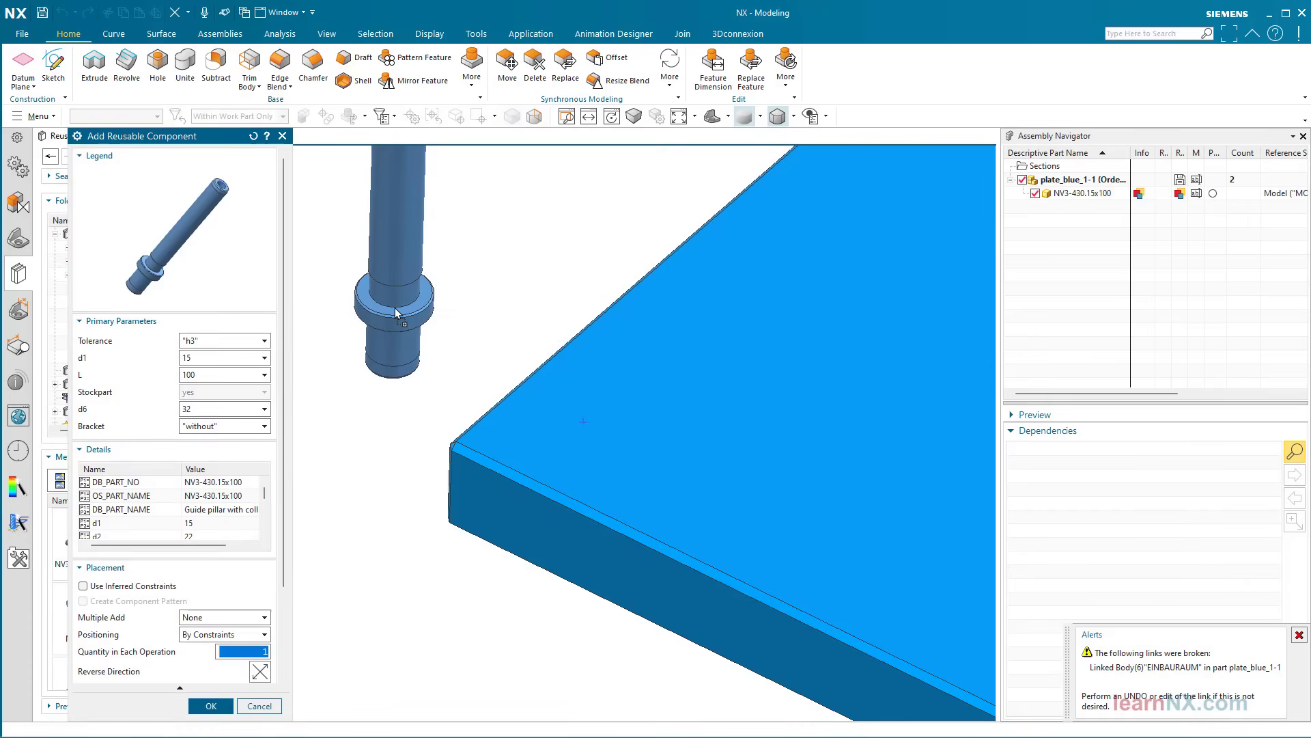
pyautogui.click(211, 706)
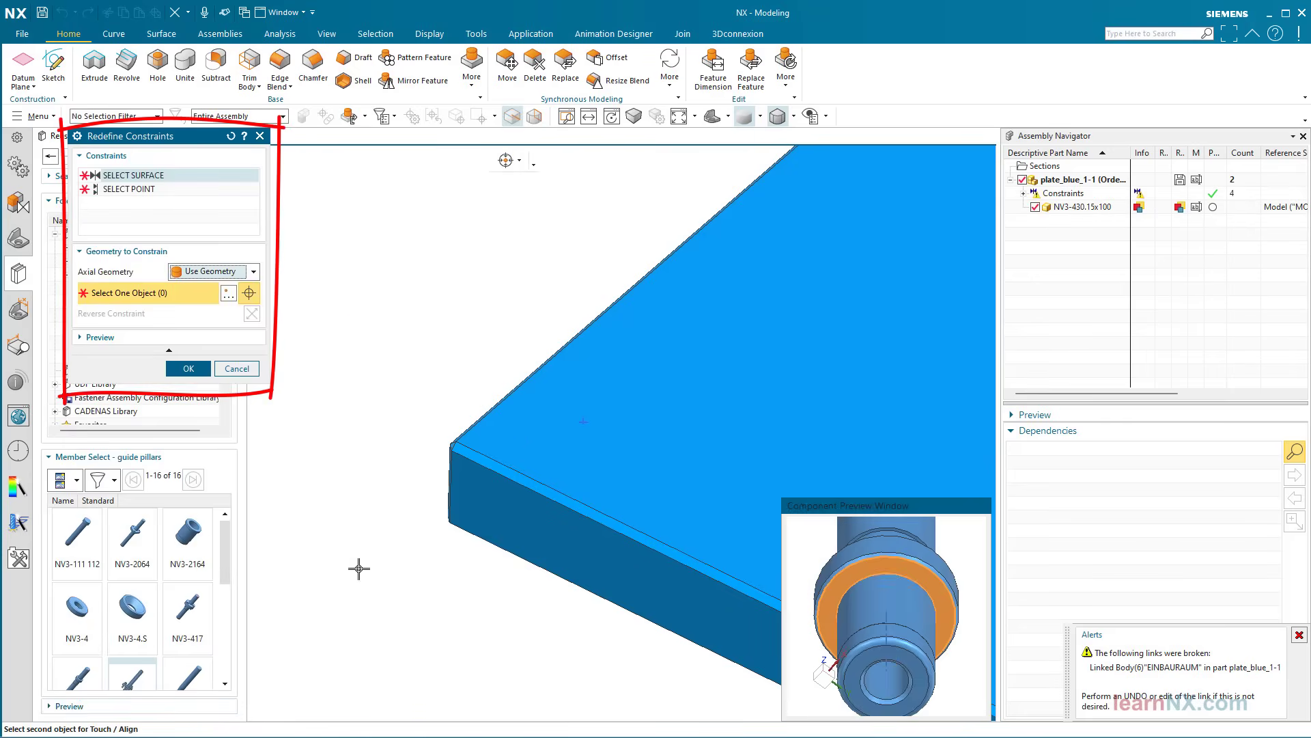
# Constrain the guide pillar's collar to the plate's upper face and its axis to the sketch point near the corner.
pyautogui.click(533, 427)
pyautogui.click(583, 424)
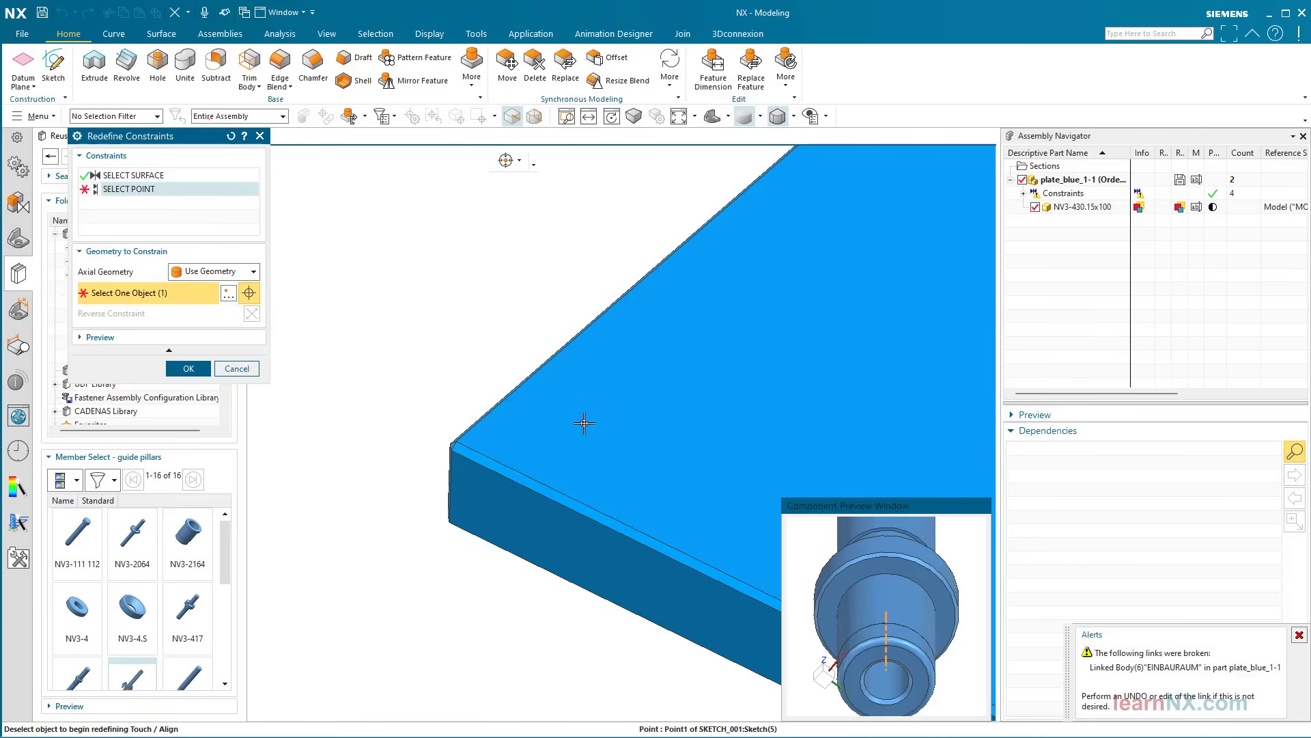
pyautogui.click(188, 368)
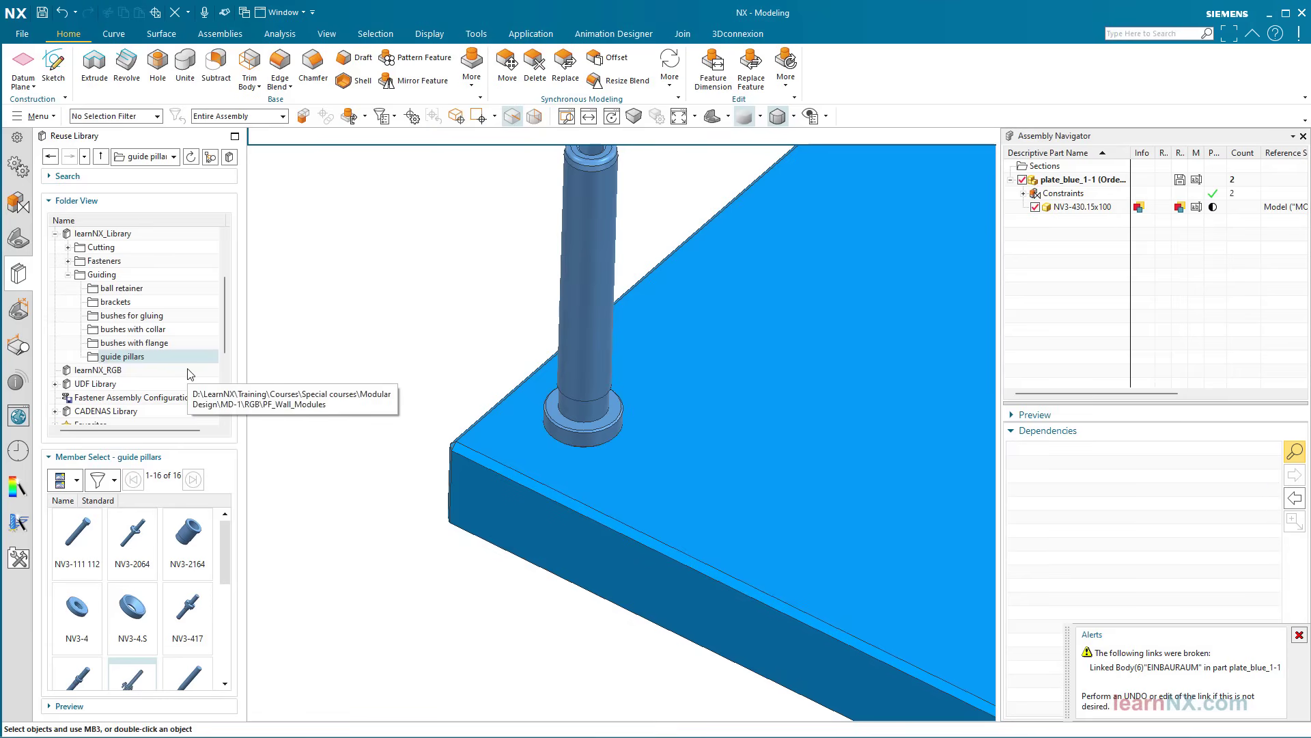
# Edit the guide pillar as a reusable component to create its pocket, temporarily hiding the pillar before and after to compare the plate.
pyautogui.click(1037, 207)
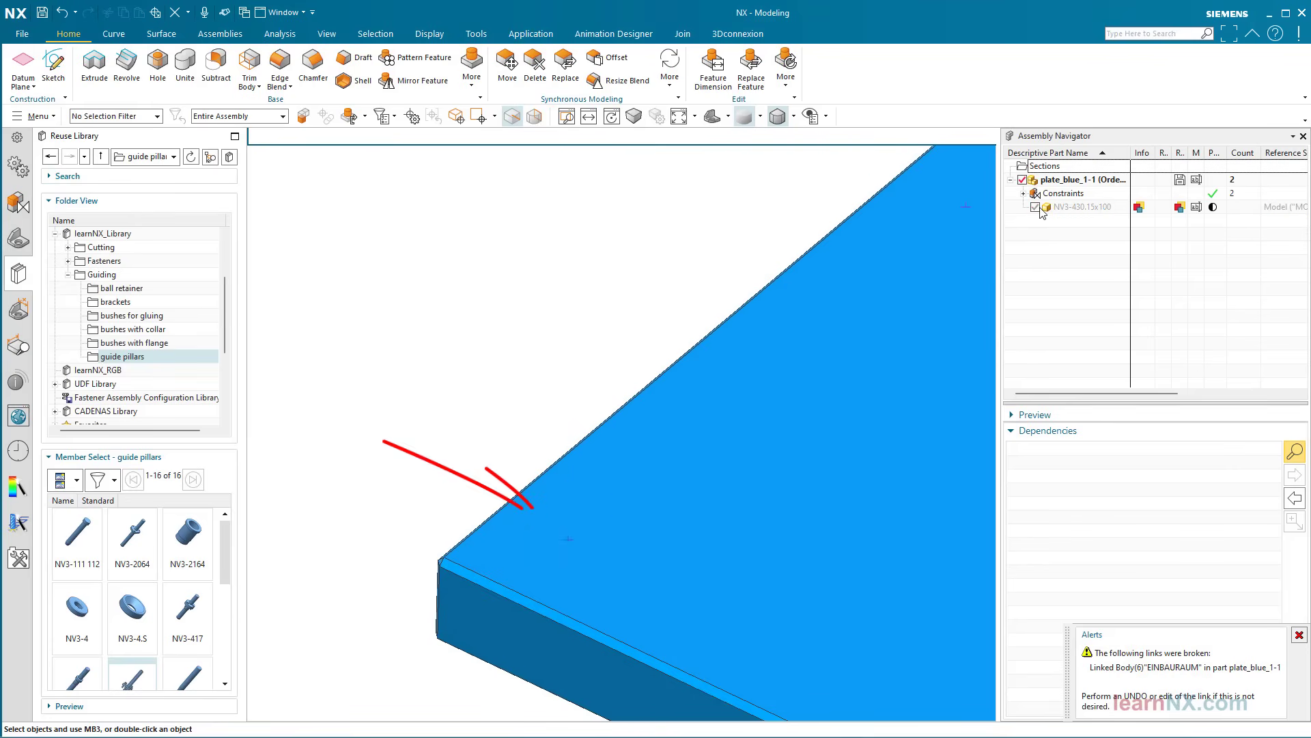
pyautogui.click(1036, 207)
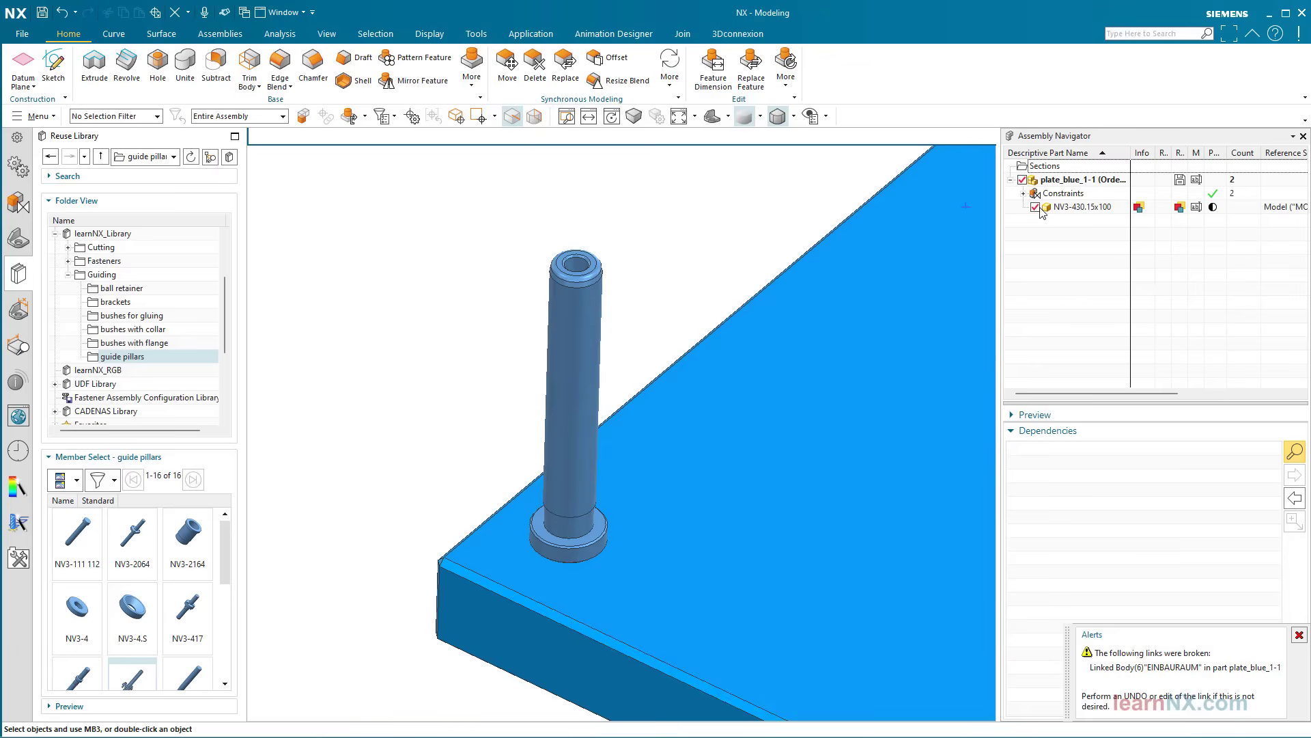
pyautogui.click(600, 294)
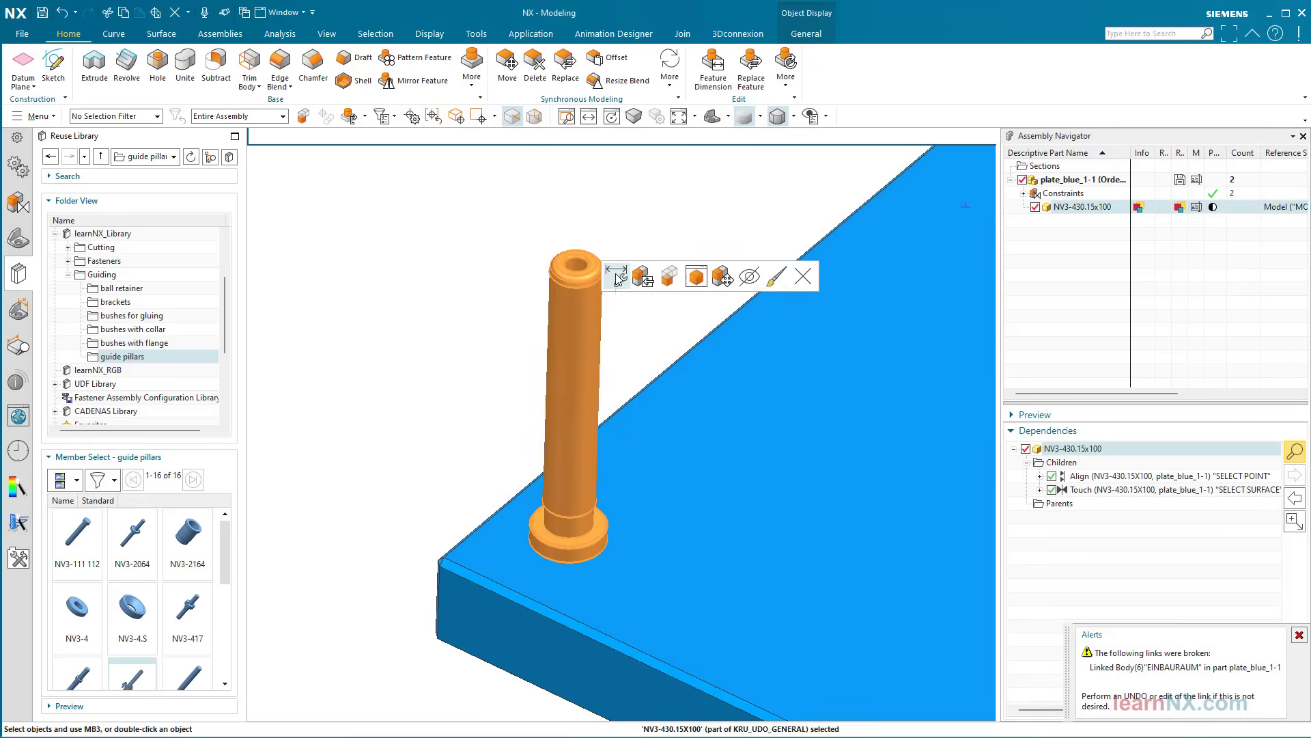
pyautogui.click(616, 276)
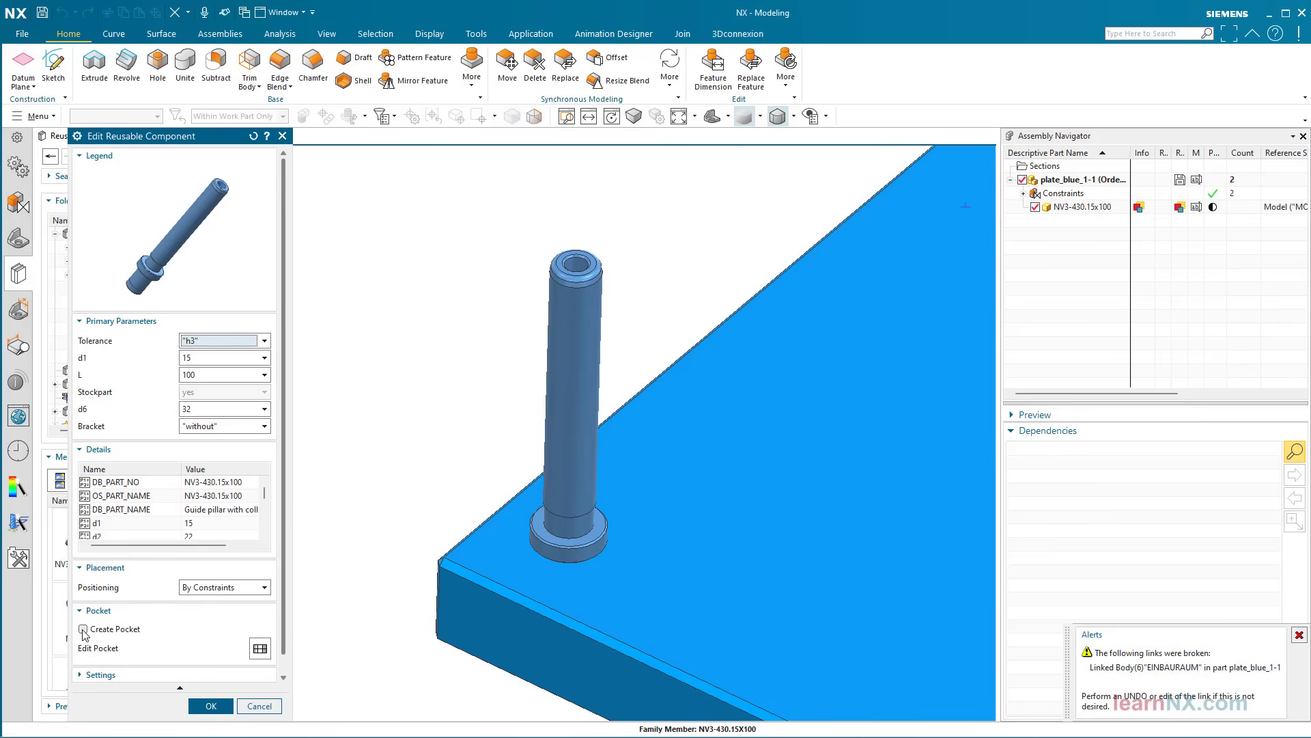
pyautogui.click(83, 629)
pyautogui.click(206, 707)
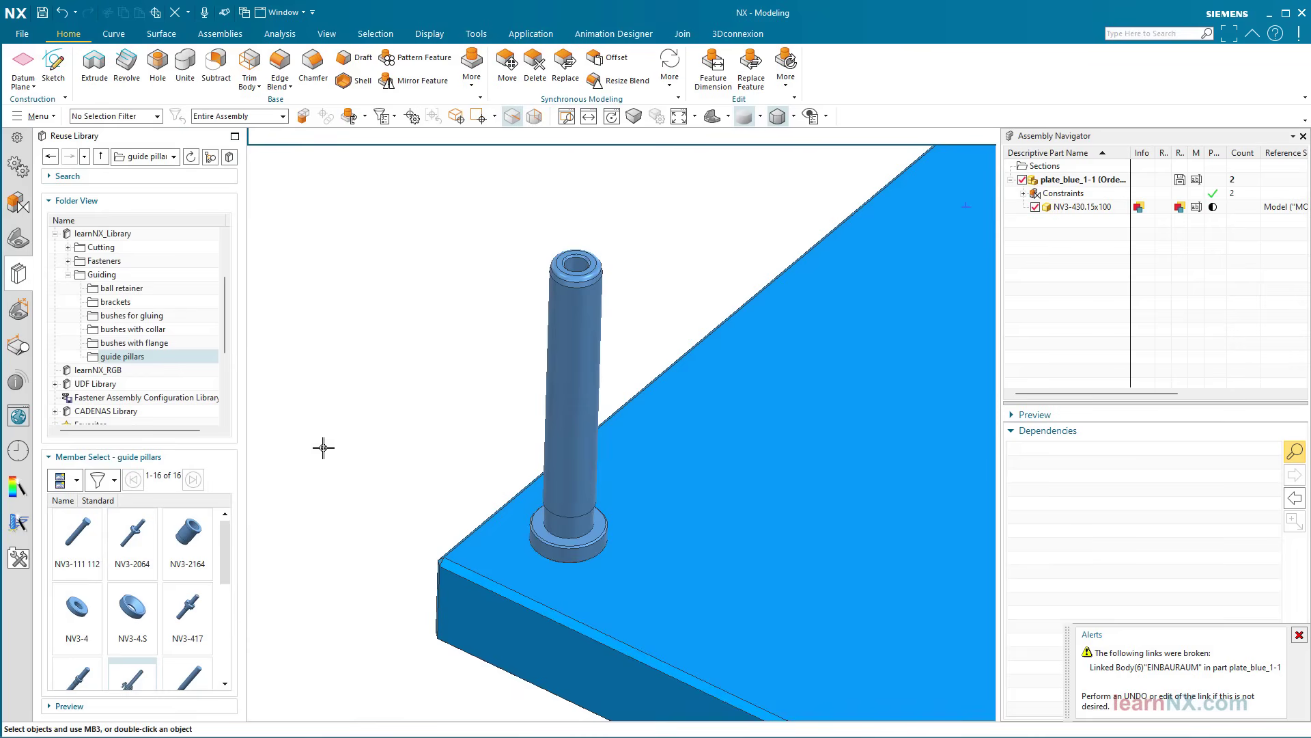
pyautogui.click(1036, 206)
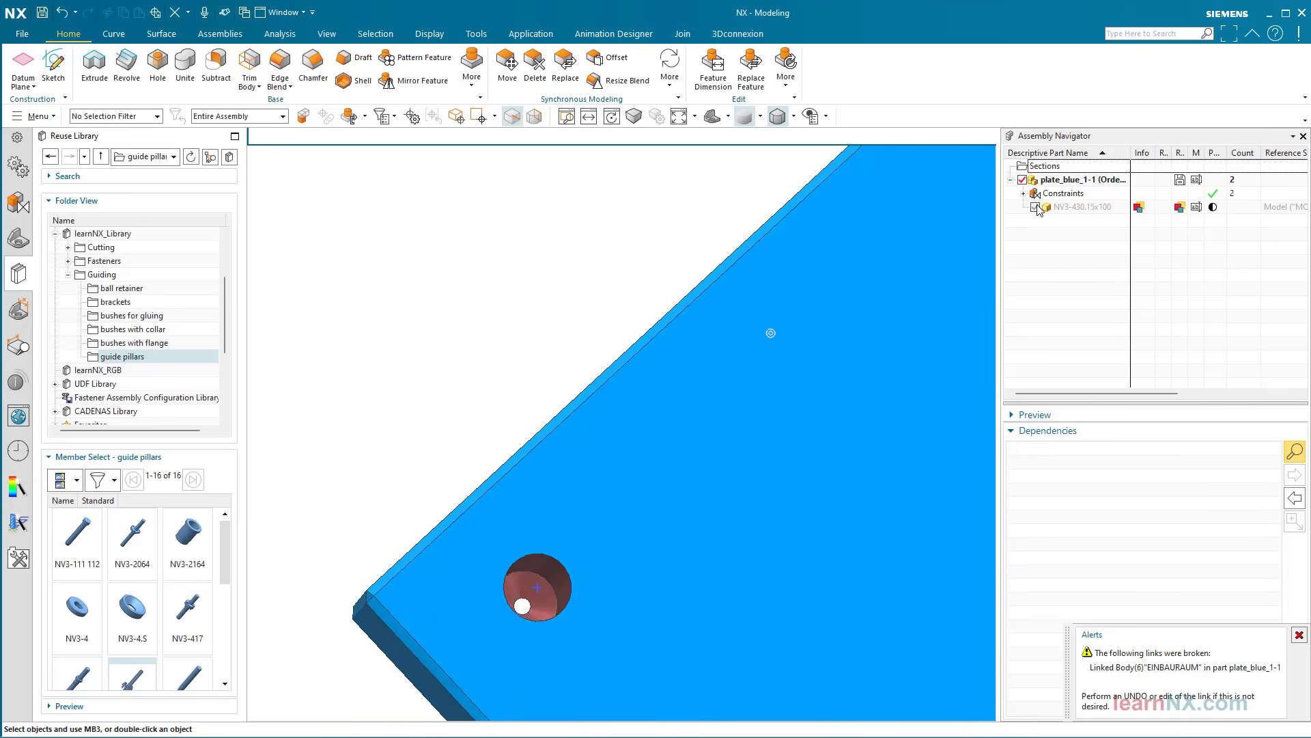
pyautogui.click(1035, 206)
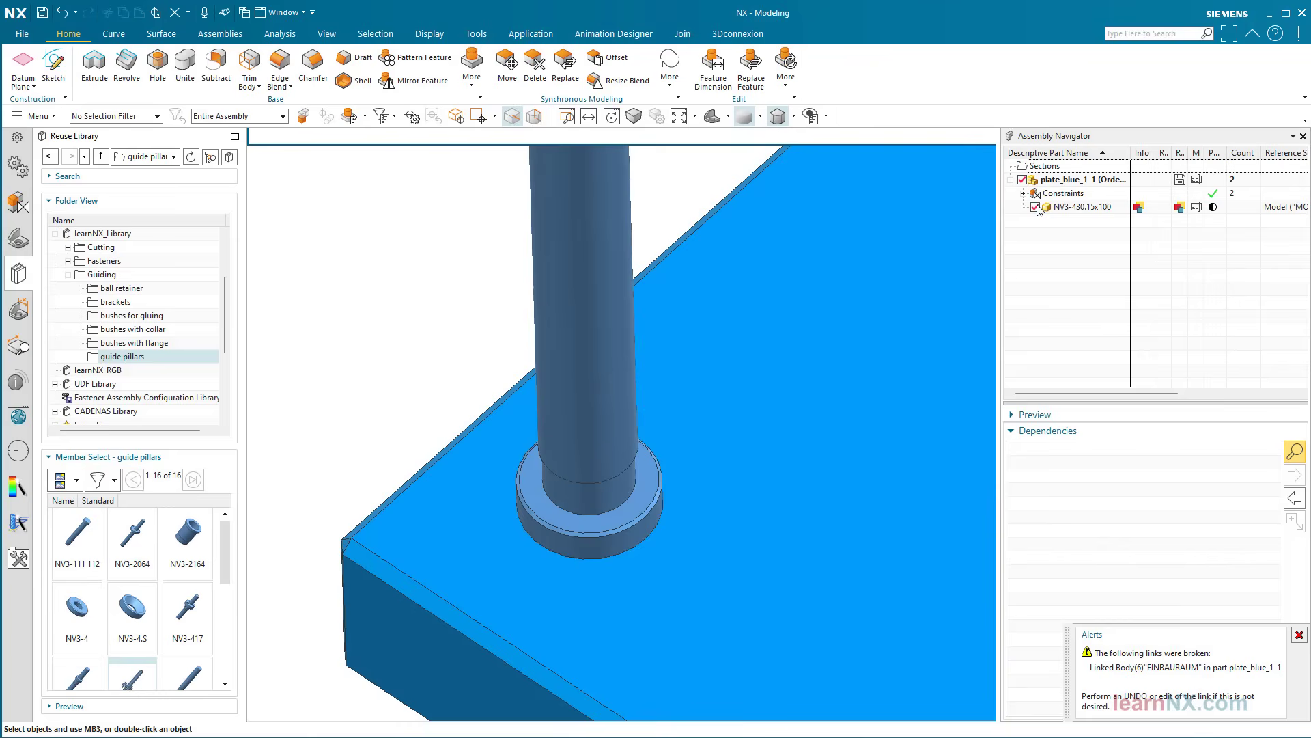
# Set the guide pillar's Bracket to "with NV3-HS9825" and temporarily hide the pillar to check the plate's holes.
pyautogui.click(594, 200)
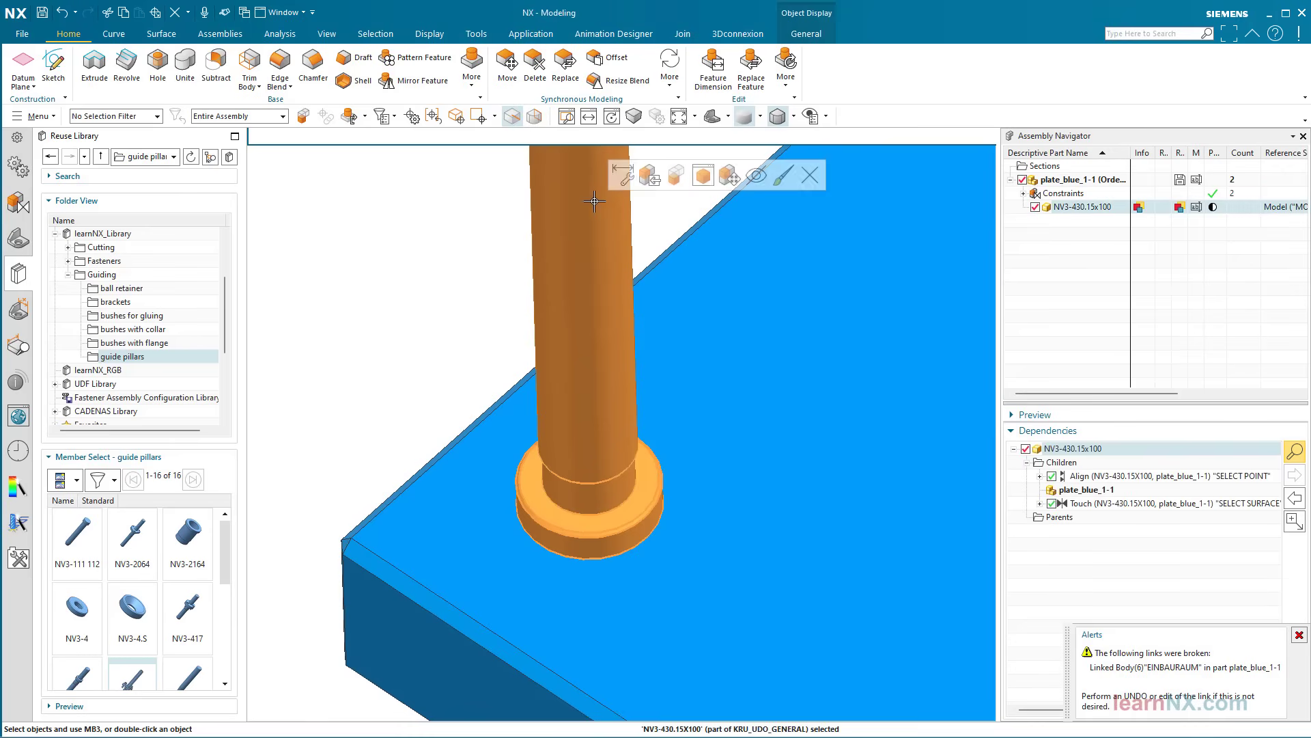
pyautogui.click(620, 174)
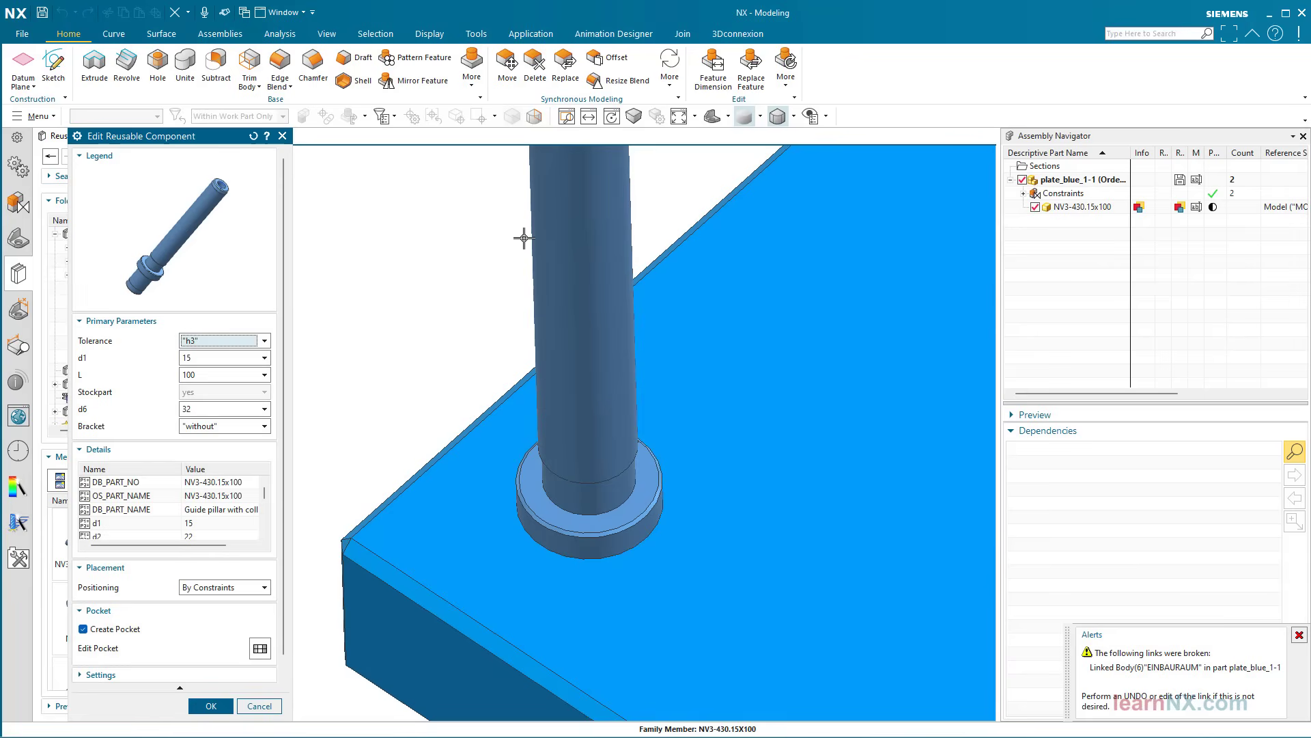
pyautogui.click(264, 426)
pyautogui.click(249, 455)
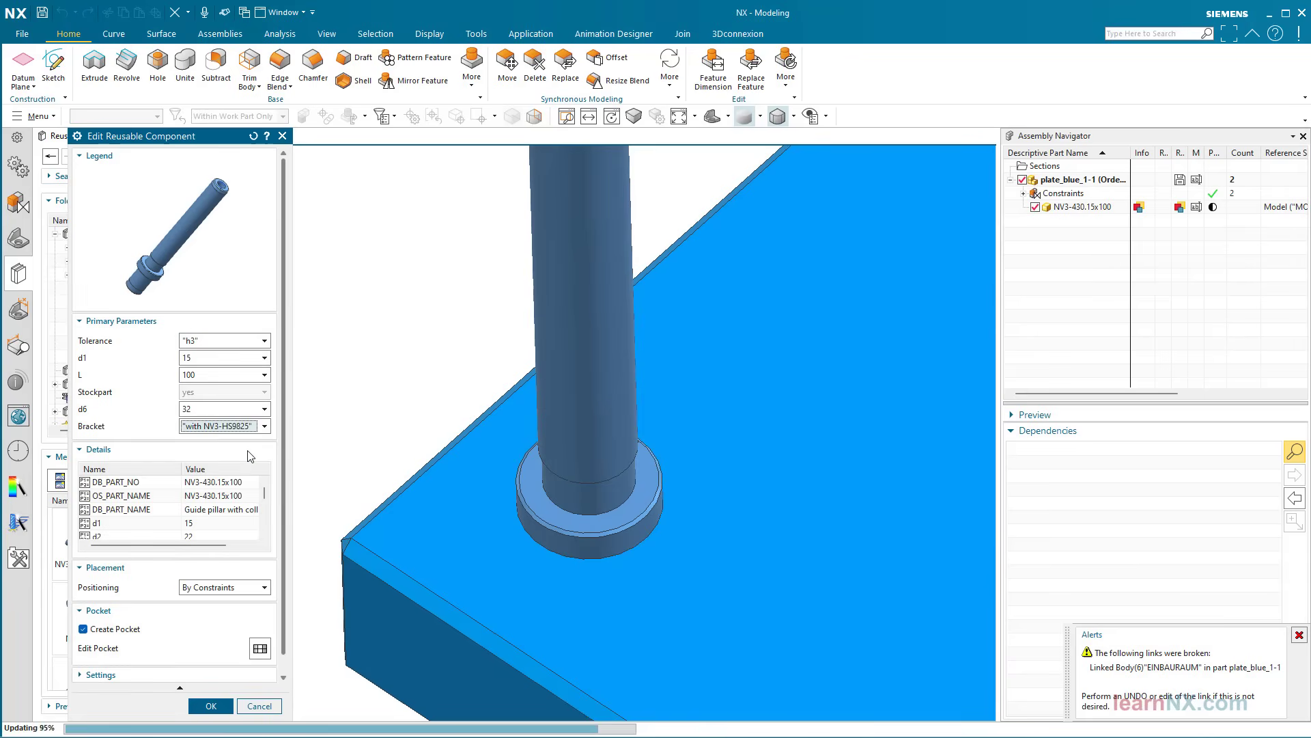
pyautogui.click(233, 705)
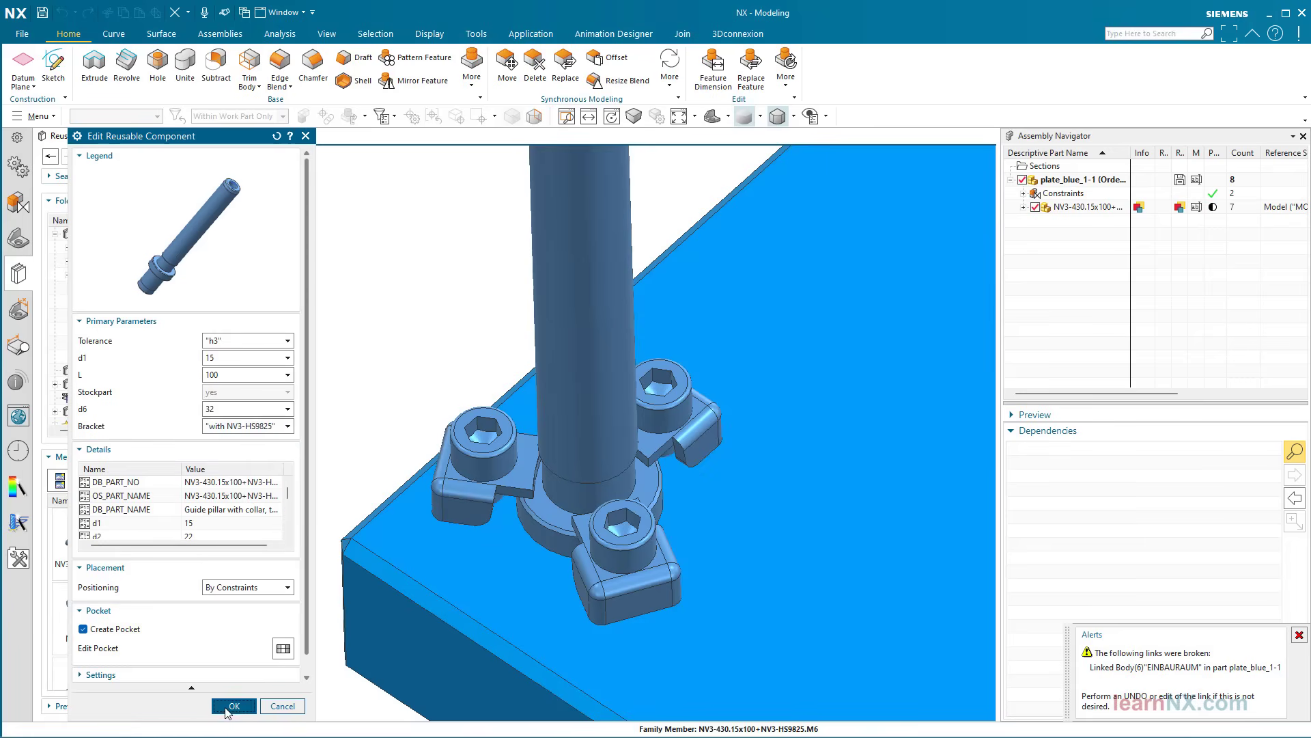
pyautogui.click(237, 513)
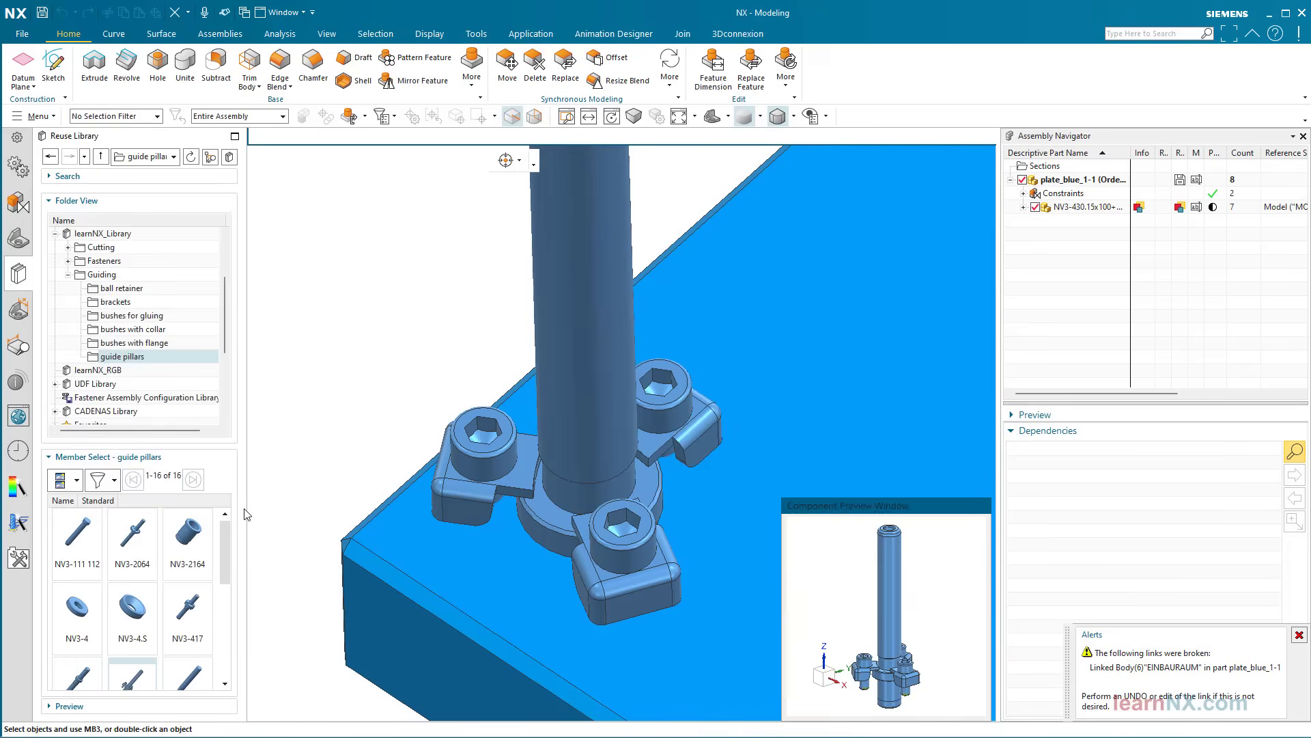
pyautogui.click(1036, 208)
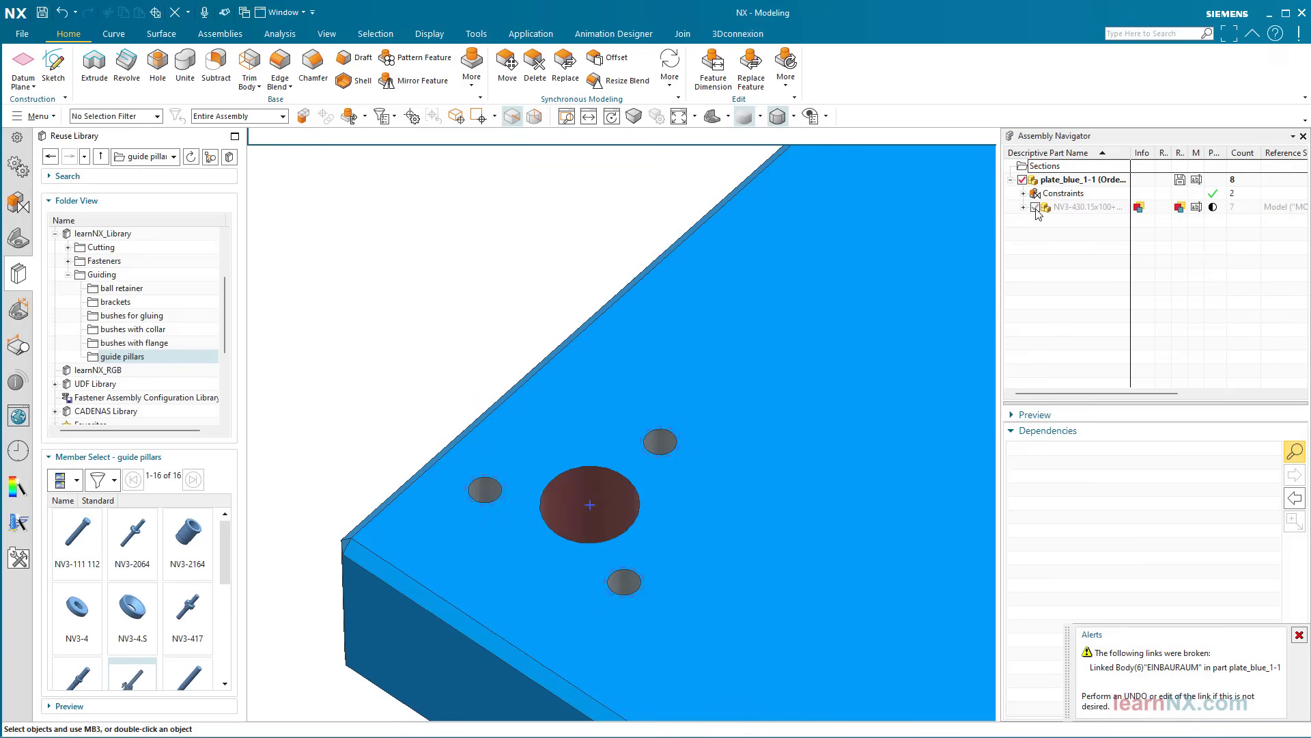
pyautogui.click(1036, 209)
# Edit the guide pillar as a reusable component, set its Bracket to "with NV3-4" and inspect the plate's underside.
pyautogui.click(604, 183)
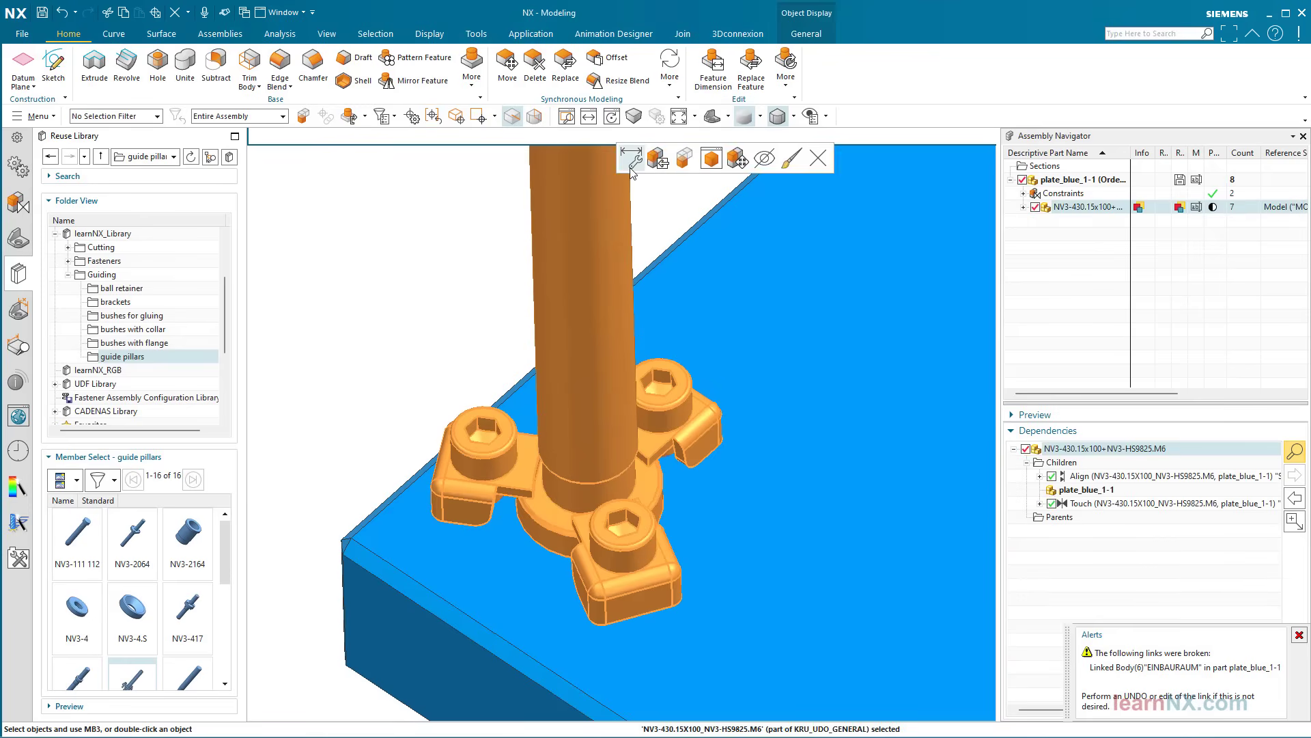
pyautogui.doubleClick(619, 173)
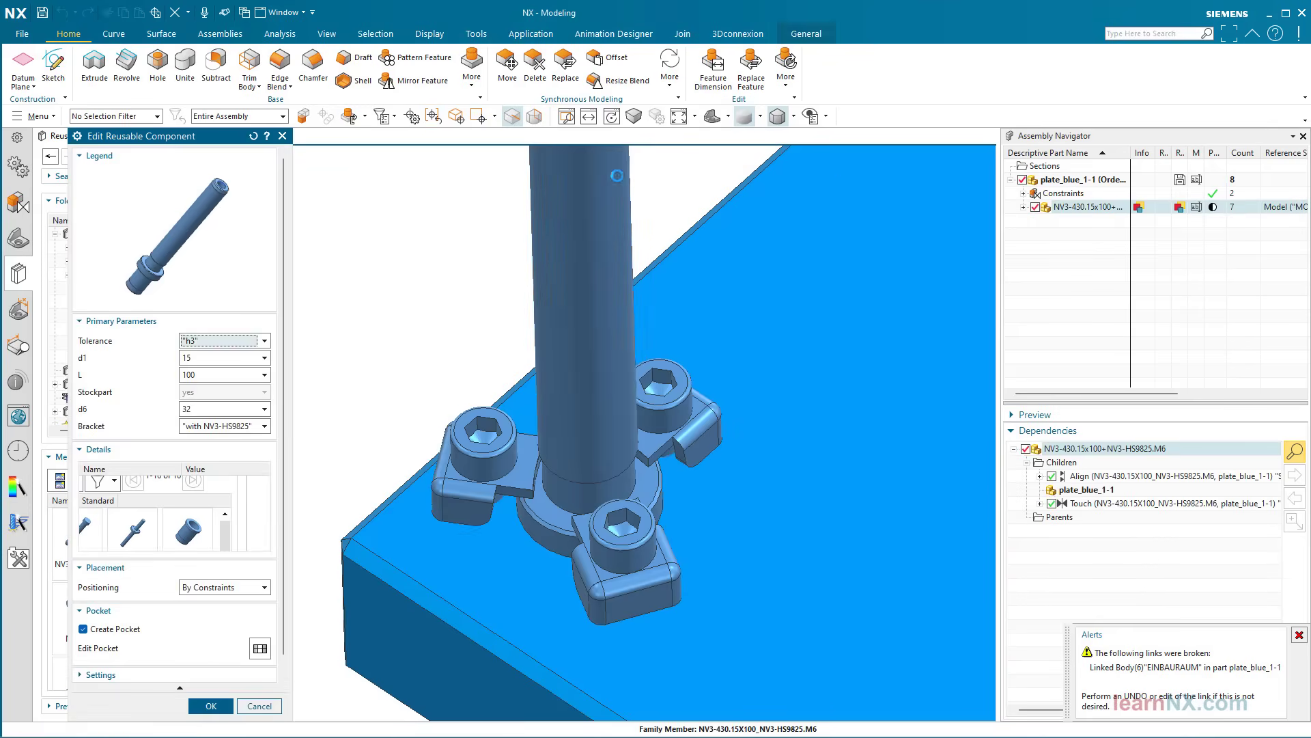
pyautogui.click(231, 426)
pyautogui.click(219, 465)
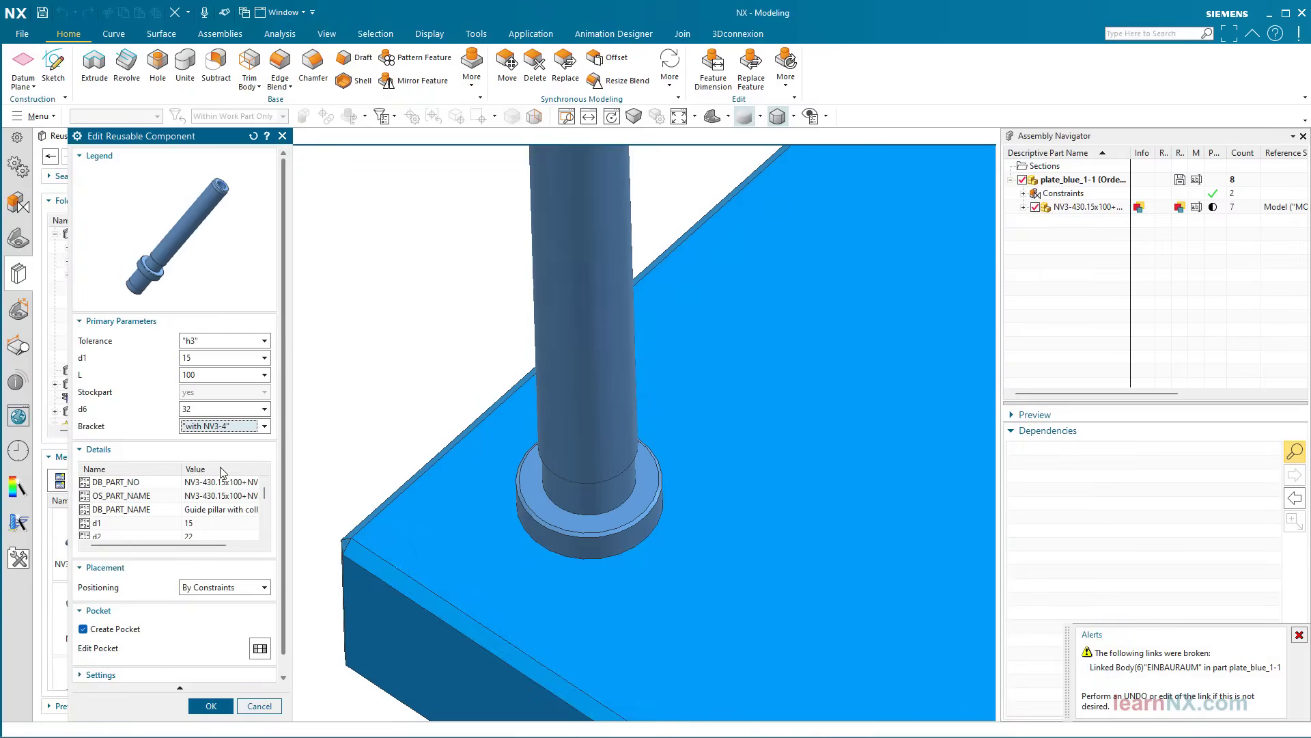
pyautogui.click(231, 708)
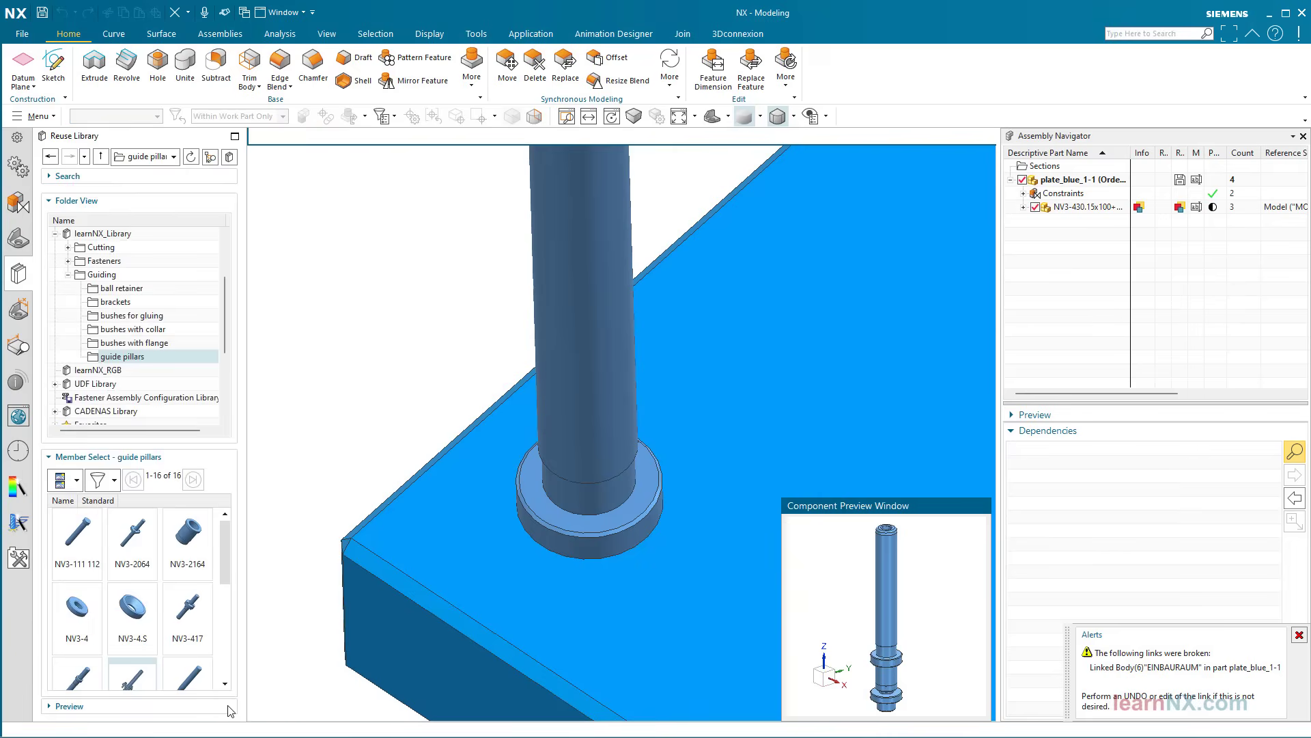
pyautogui.click(244, 517)
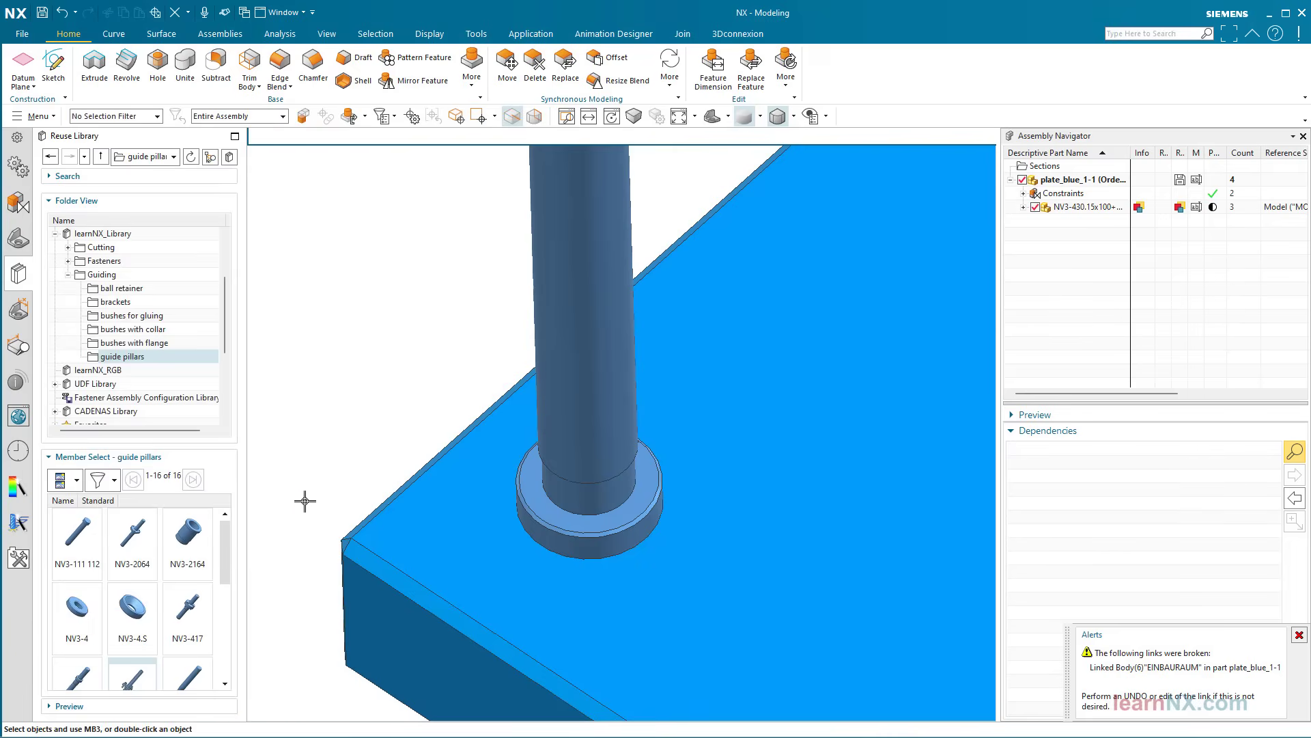
pyautogui.moveTo(301, 500); pyautogui.dragTo(302, 499, button='middle')
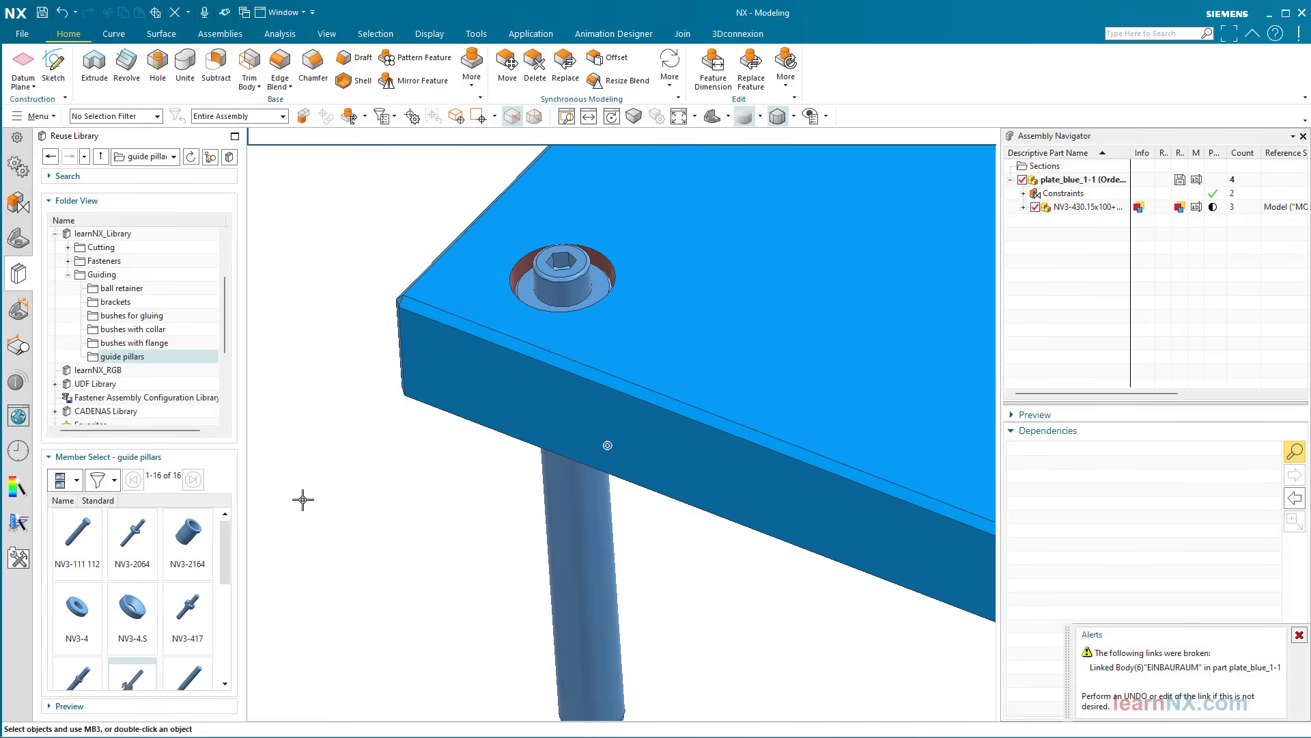
# Edit the guide pillar as a reusable component and set its Bracket to "with NV3-4.S", keeping its existing assembly constraints.
pyautogui.click(1074, 207)
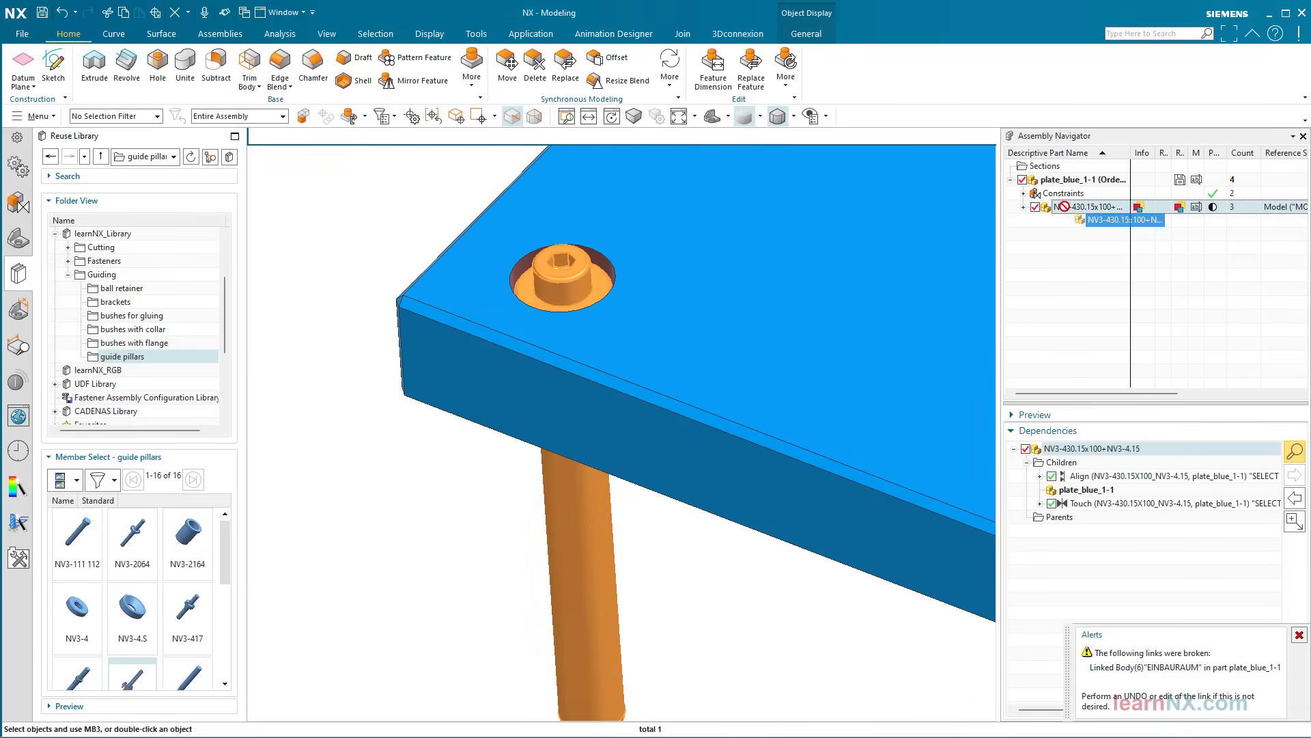
pyautogui.rightClick(1075, 208)
pyautogui.click(1079, 184)
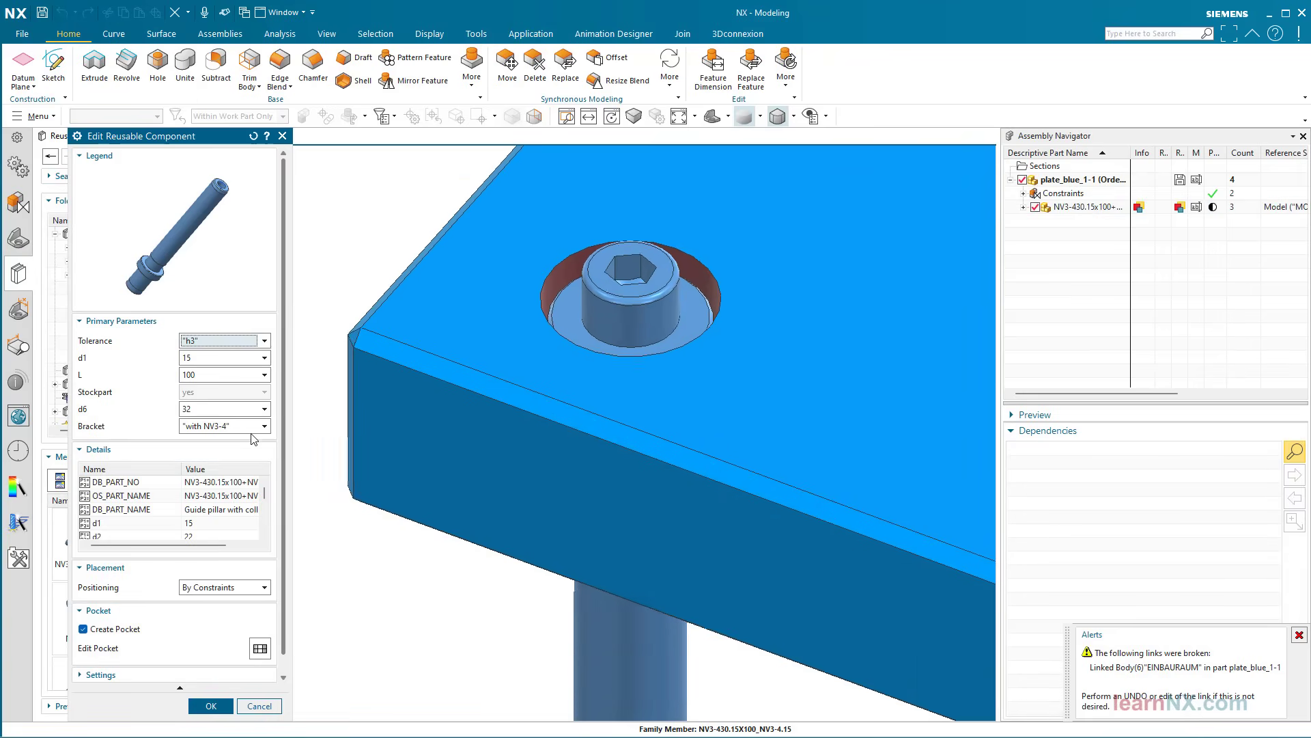
pyautogui.click(264, 426)
pyautogui.click(255, 470)
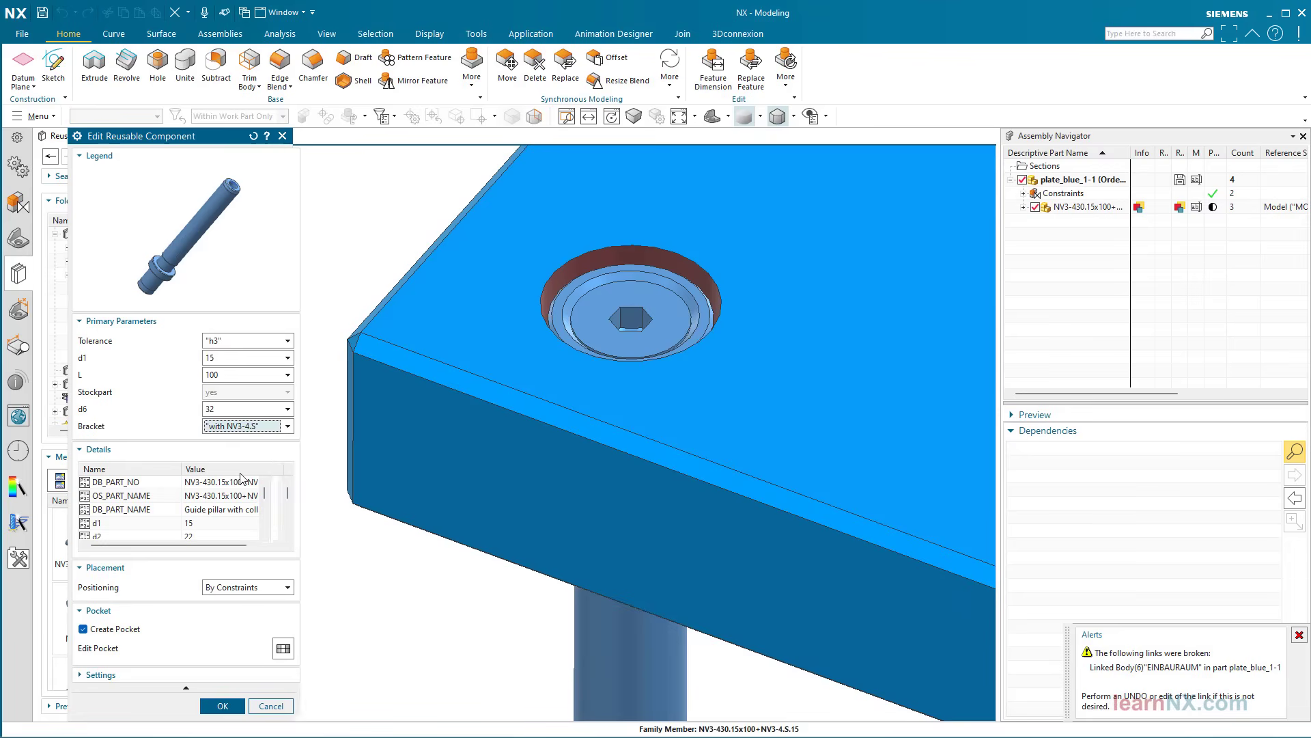
pyautogui.click(234, 705)
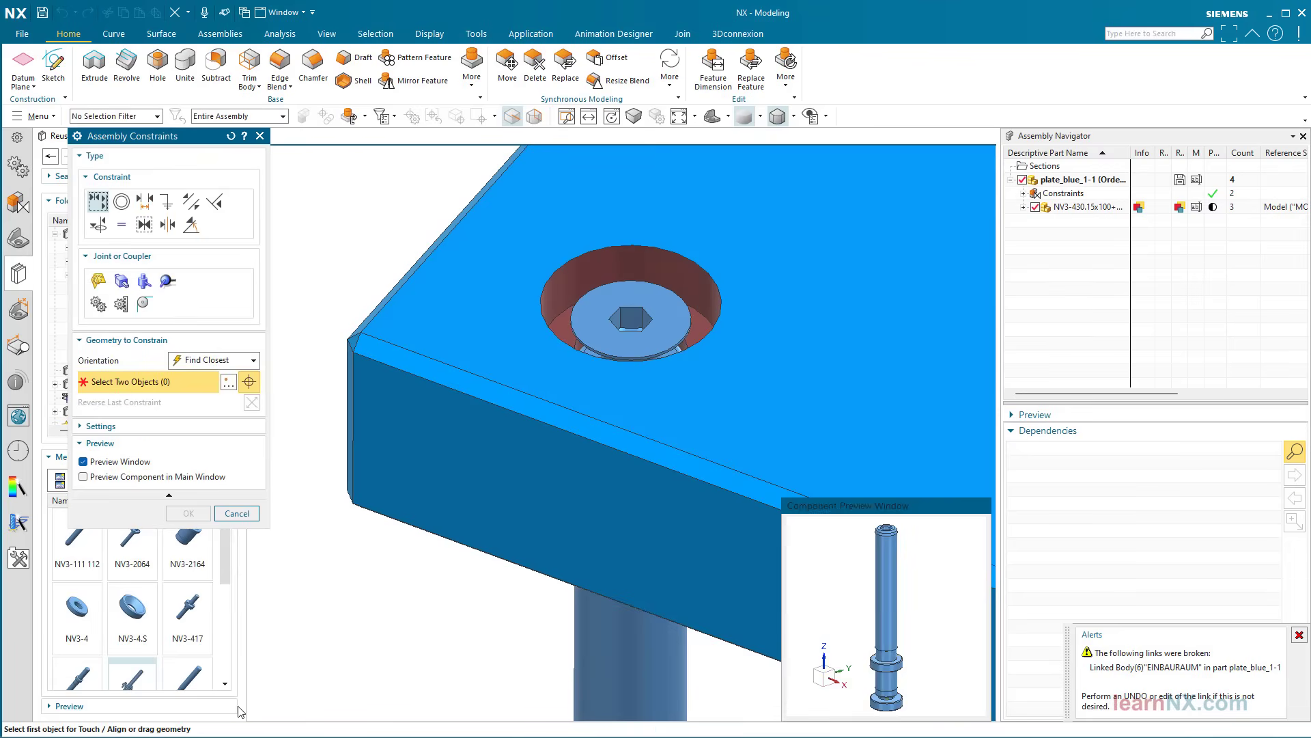
pyautogui.click(245, 518)
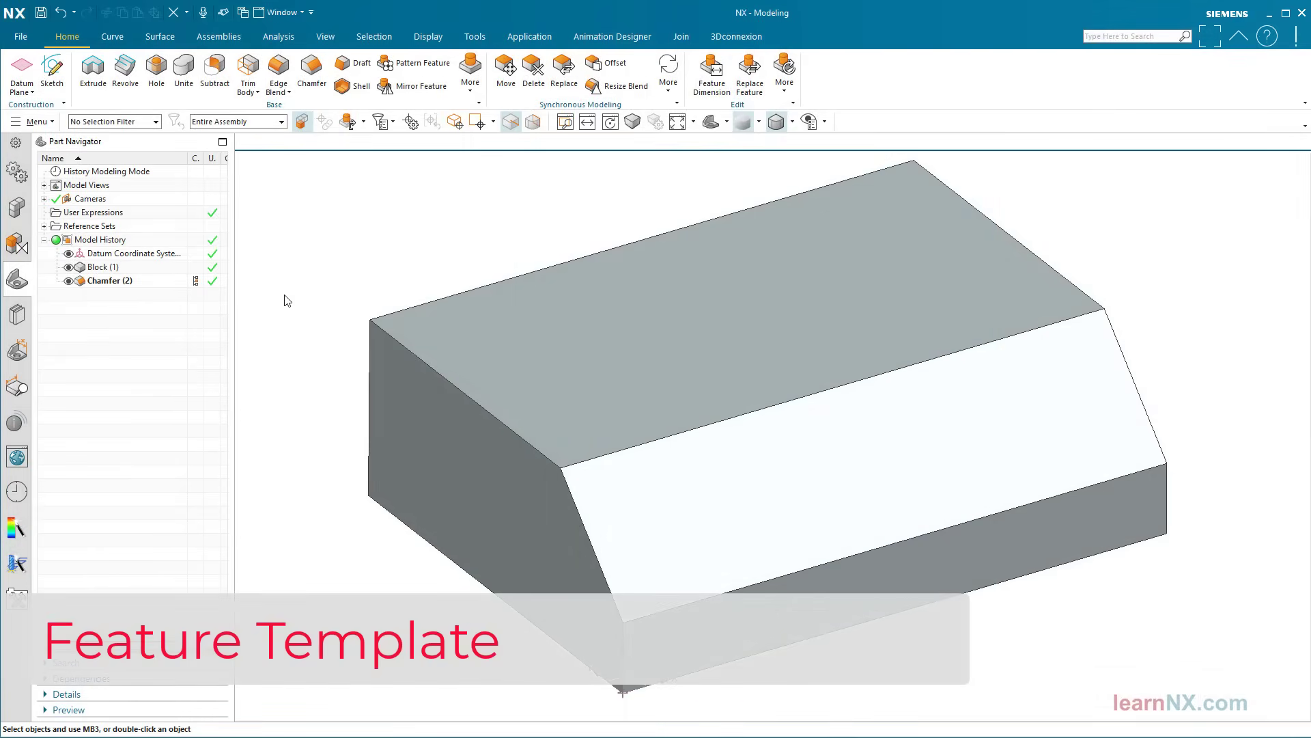
# Insert the "FT Slot with threaded holes" feature template, referencing the chamfer's lower long edge as vector and the chamfer face as planar surface.
pyautogui.click(13, 319)
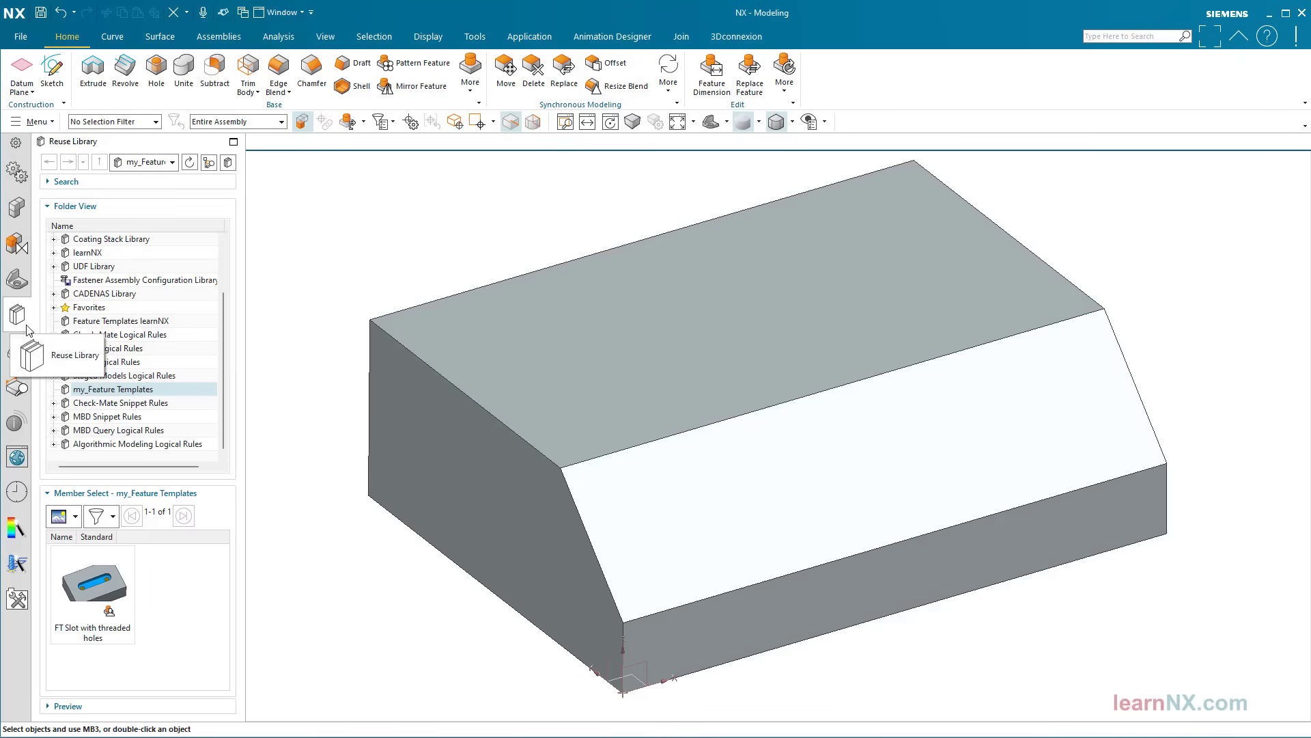
pyautogui.moveTo(93, 581); pyautogui.dragTo(325, 565)
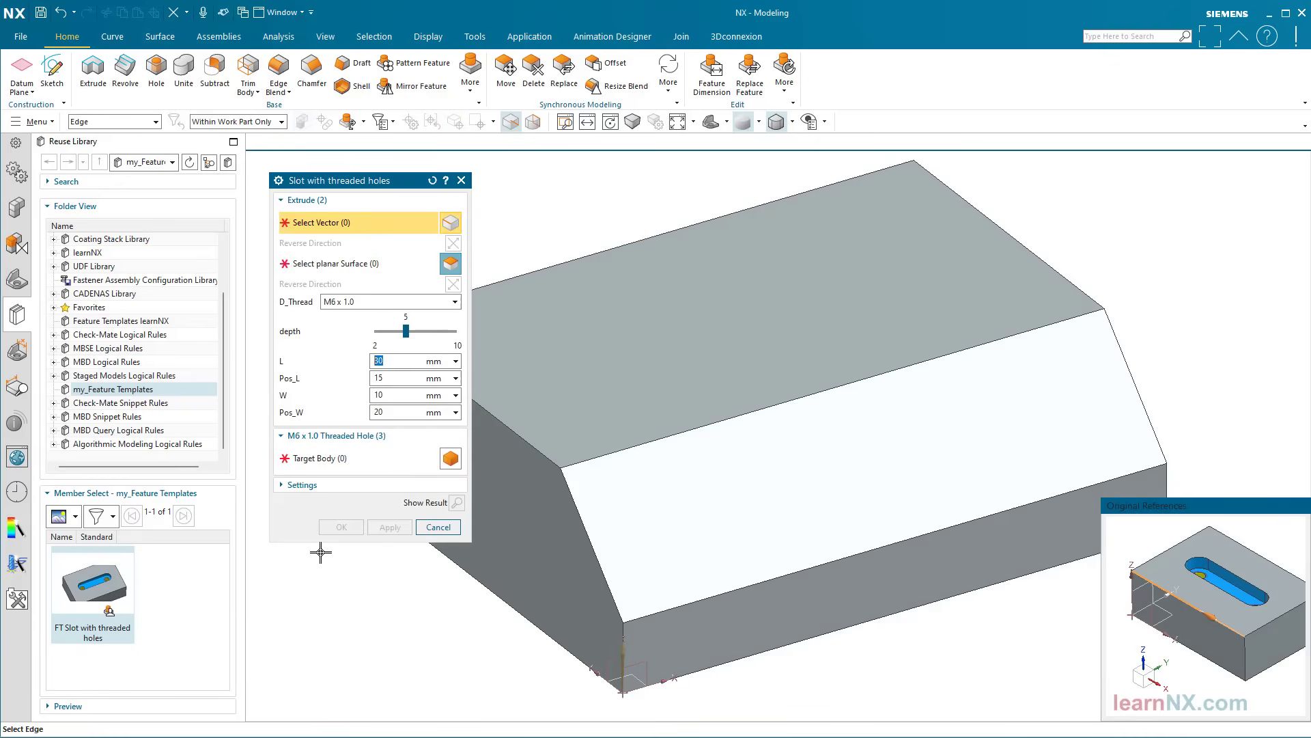
pyautogui.click(1062, 492)
pyautogui.click(1041, 428)
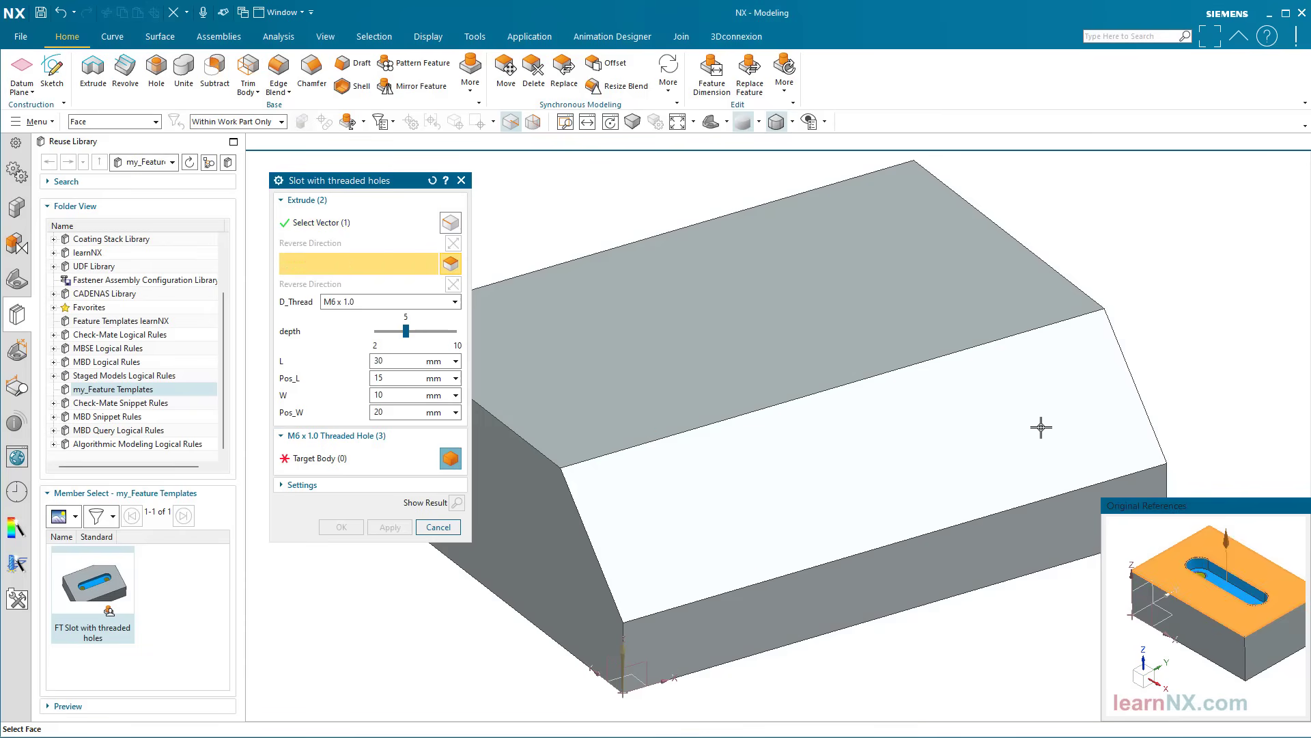
# Set the slot template's thread to M8 x 1.25 and depth to 3, and create it on the block body.
pyautogui.click(454, 304)
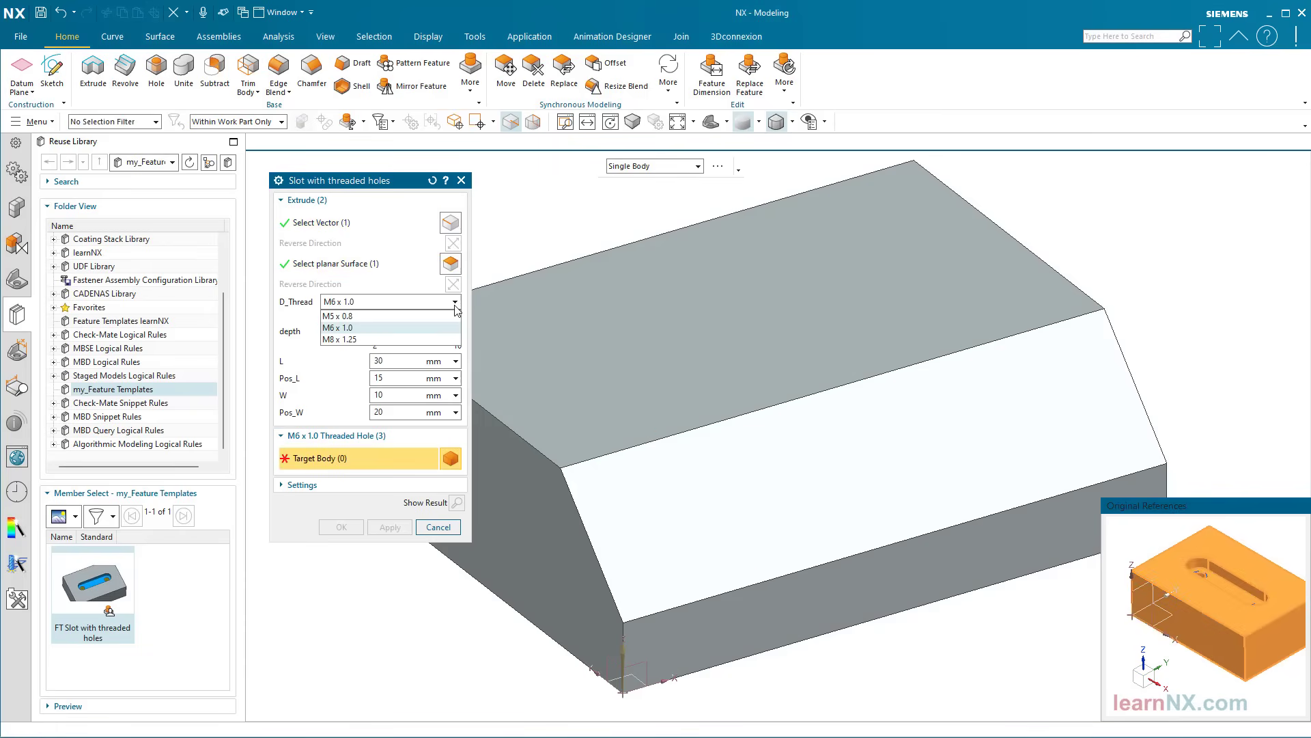
pyautogui.click(446, 339)
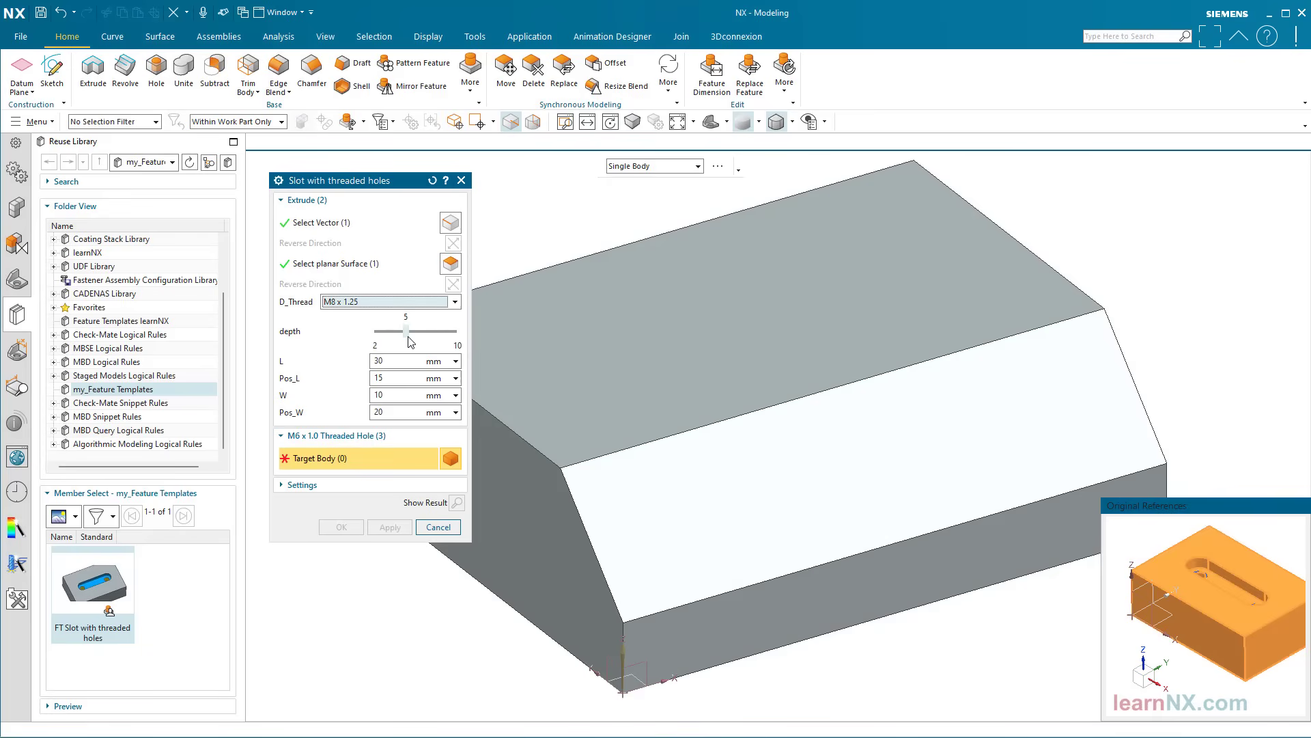
pyautogui.moveTo(408, 337); pyautogui.dragTo(400, 333)
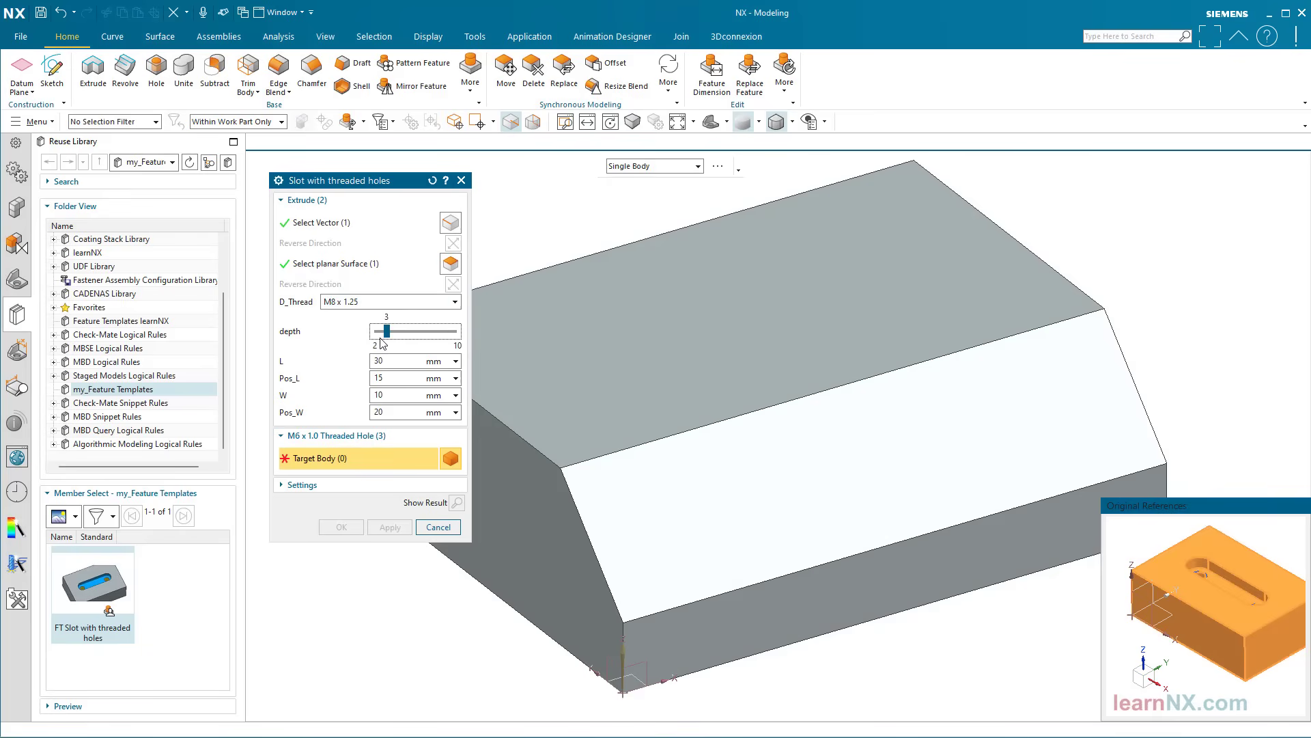
pyautogui.click(693, 467)
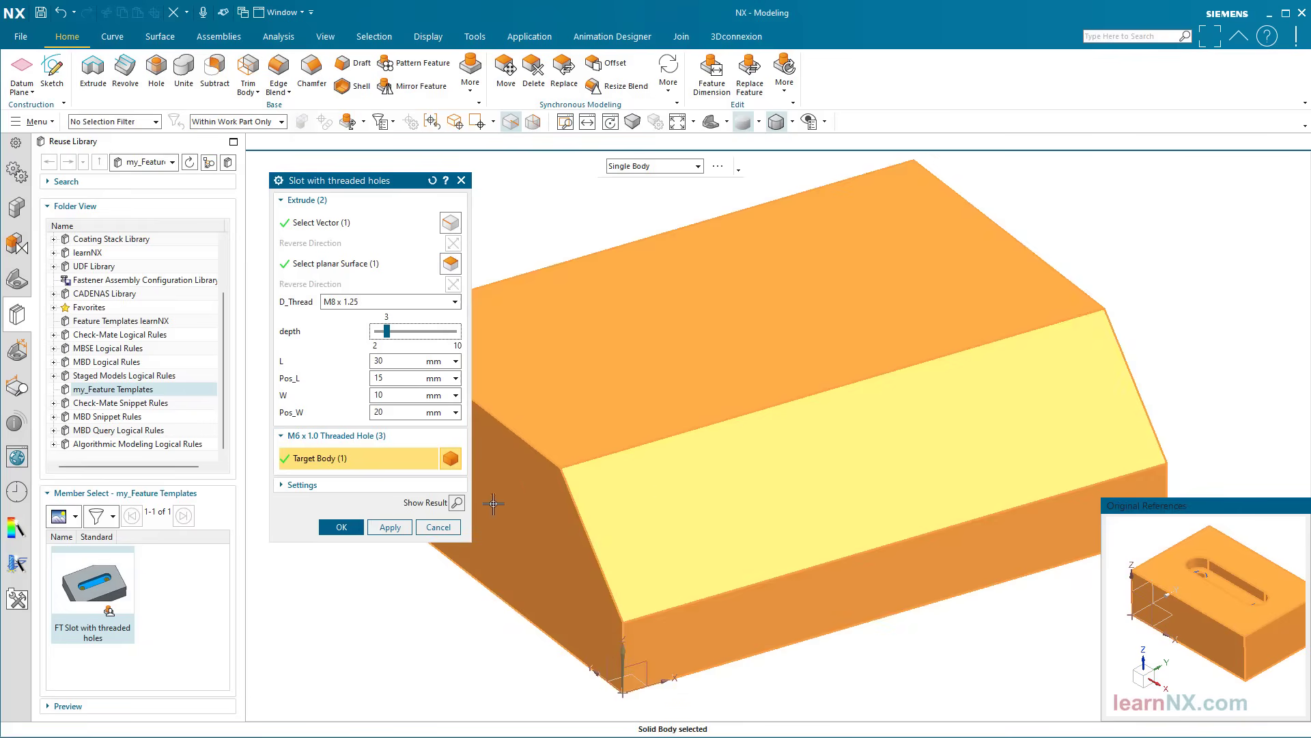
pyautogui.click(362, 526)
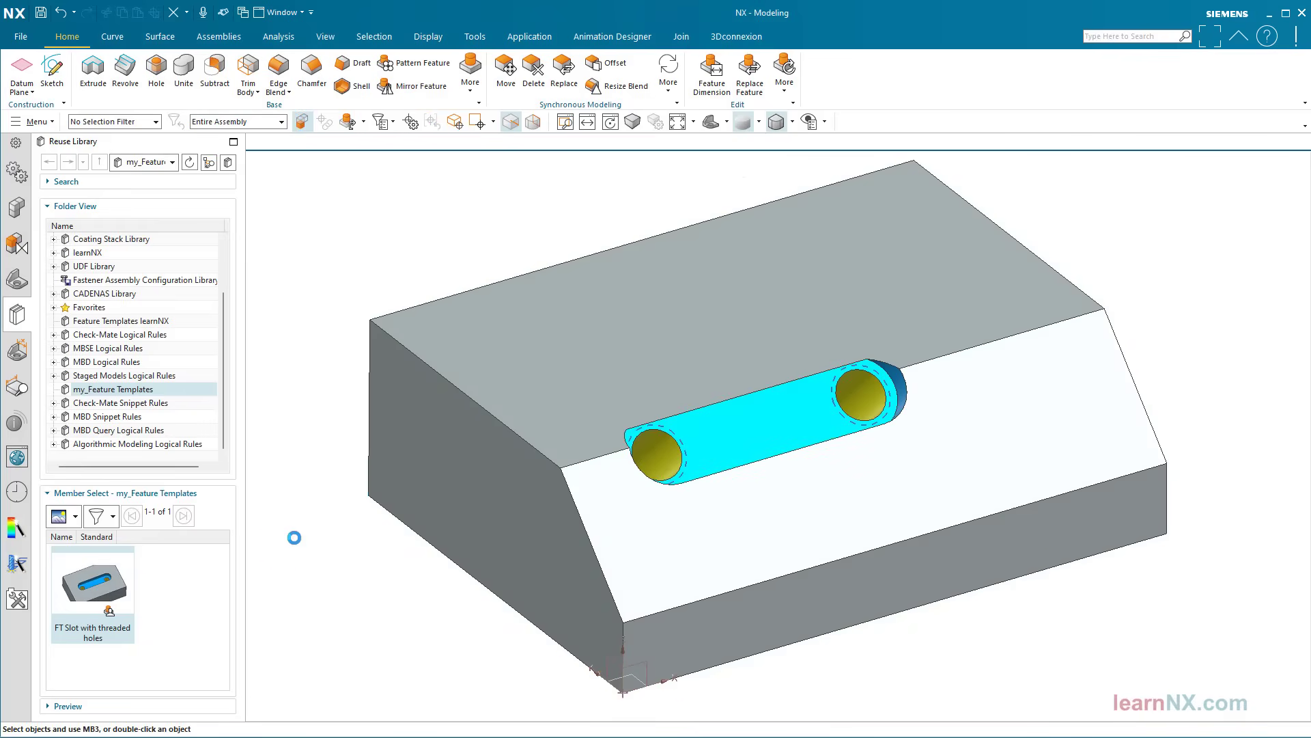
# Edit the slot with threaded holes and set its Pos_W to 10 mm.
pyautogui.doubleClick(719, 438)
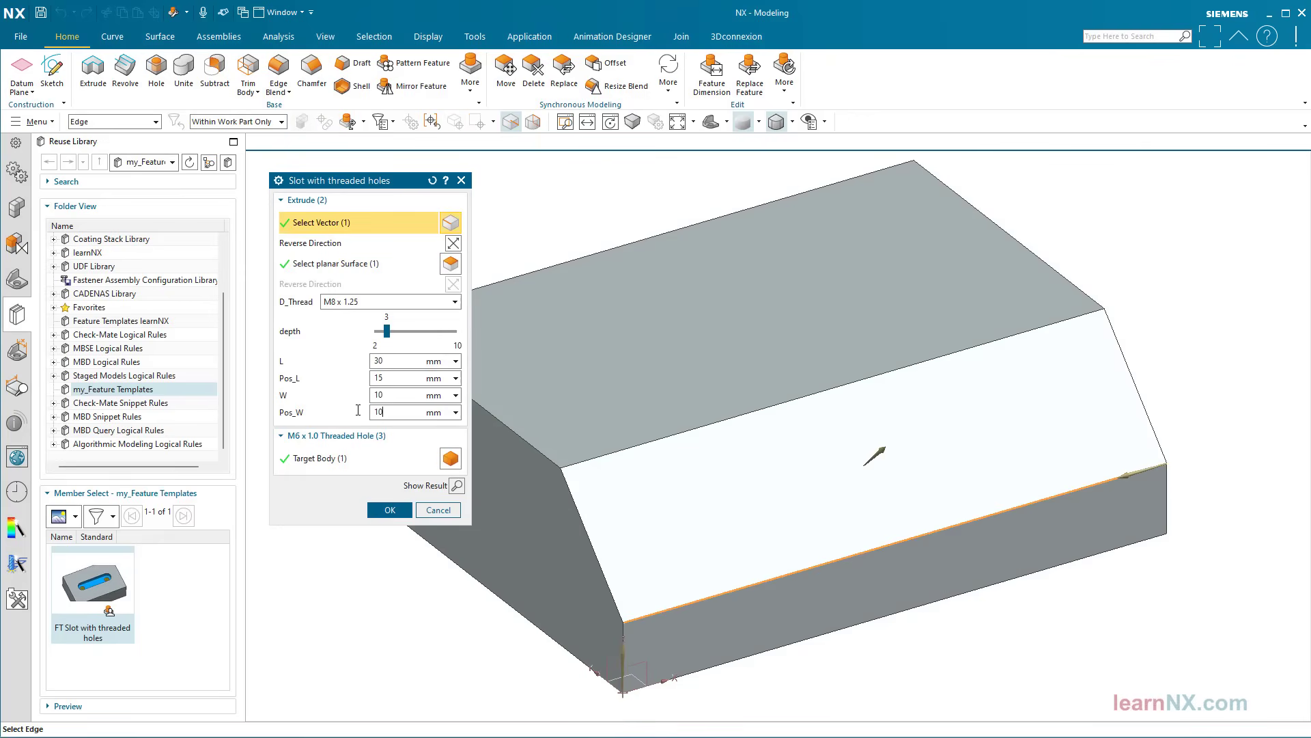
pyautogui.click(386, 510)
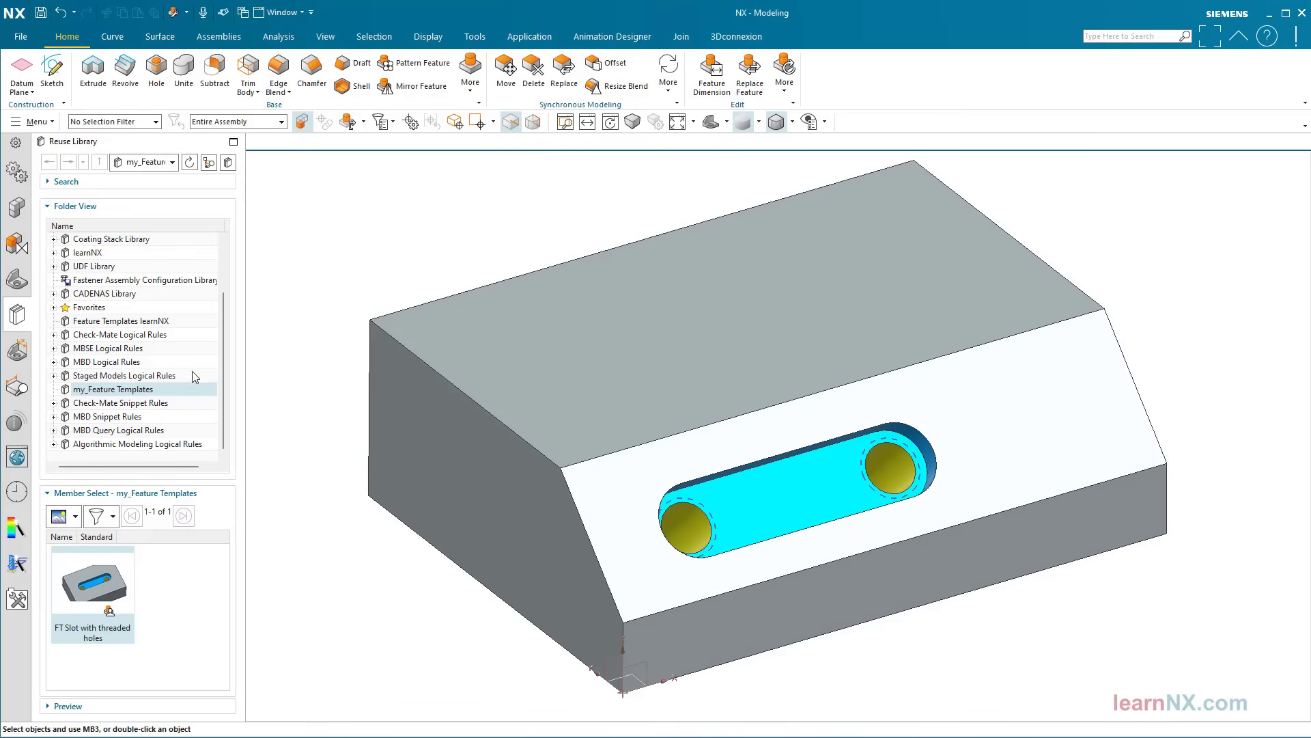
pyautogui.click(16, 280)
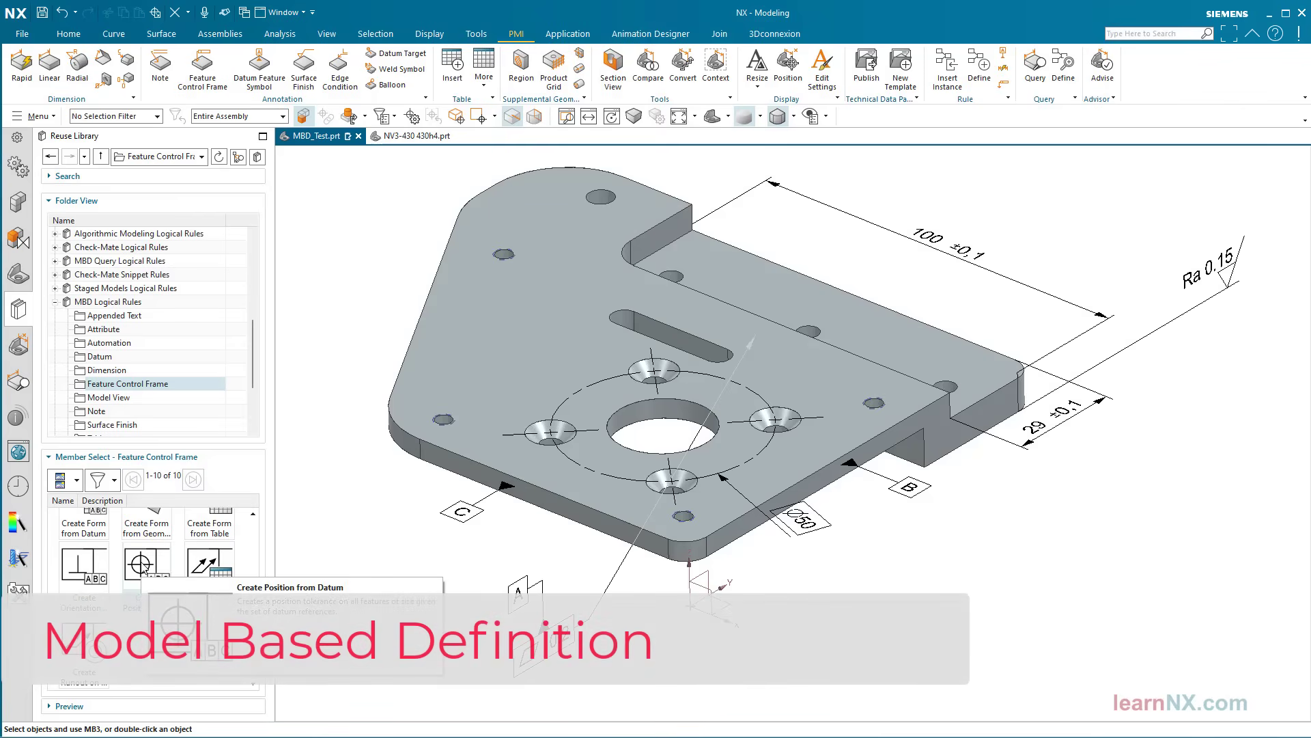
# Apply the Create Position from Datum rule with primary datum A, secondary datum B and tertiary datum C.
pyautogui.moveTo(147, 567); pyautogui.dragTo(349, 534)
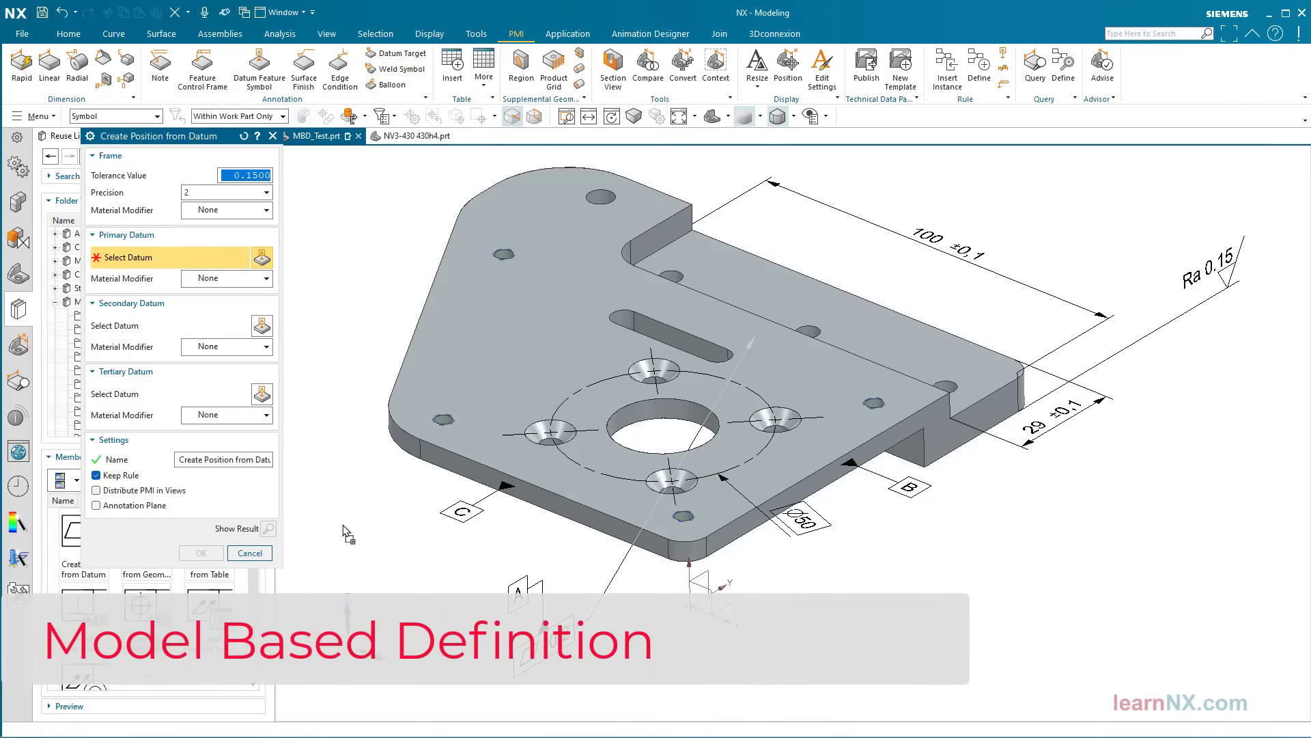
pyautogui.click(520, 589)
pyautogui.click(164, 333)
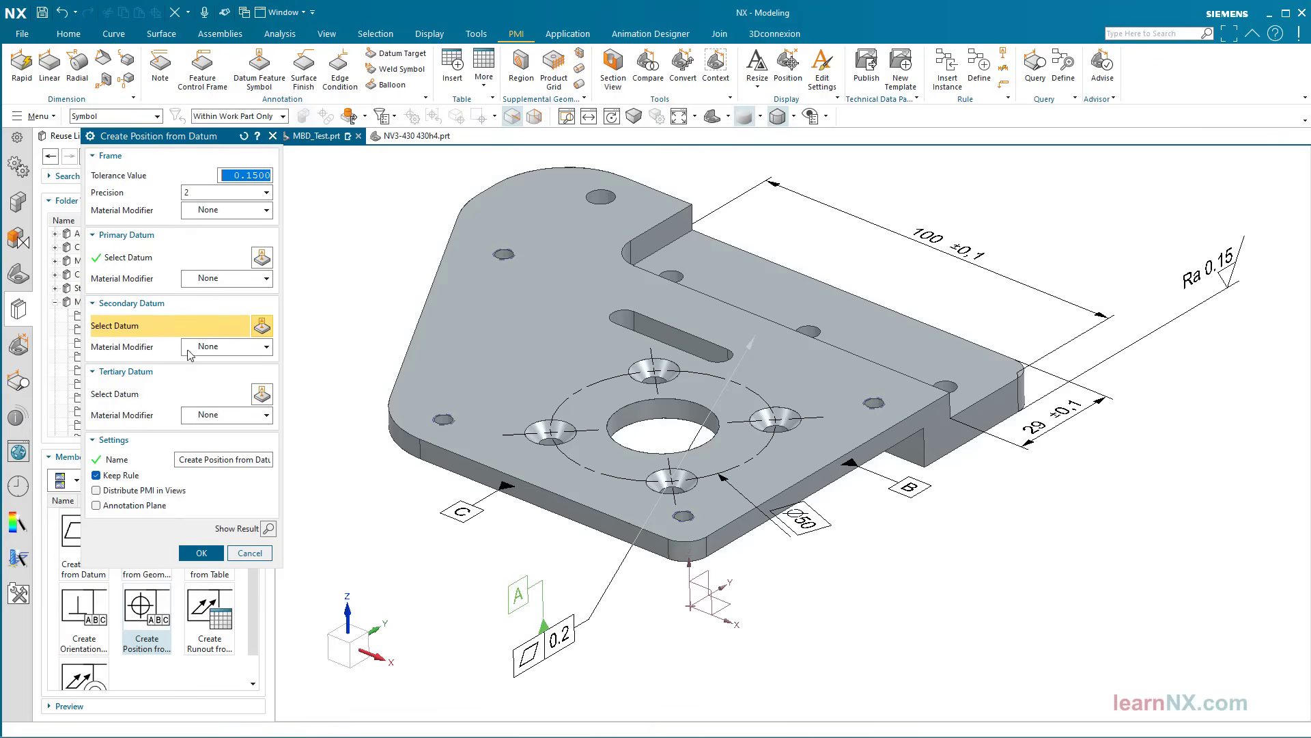
pyautogui.click(907, 485)
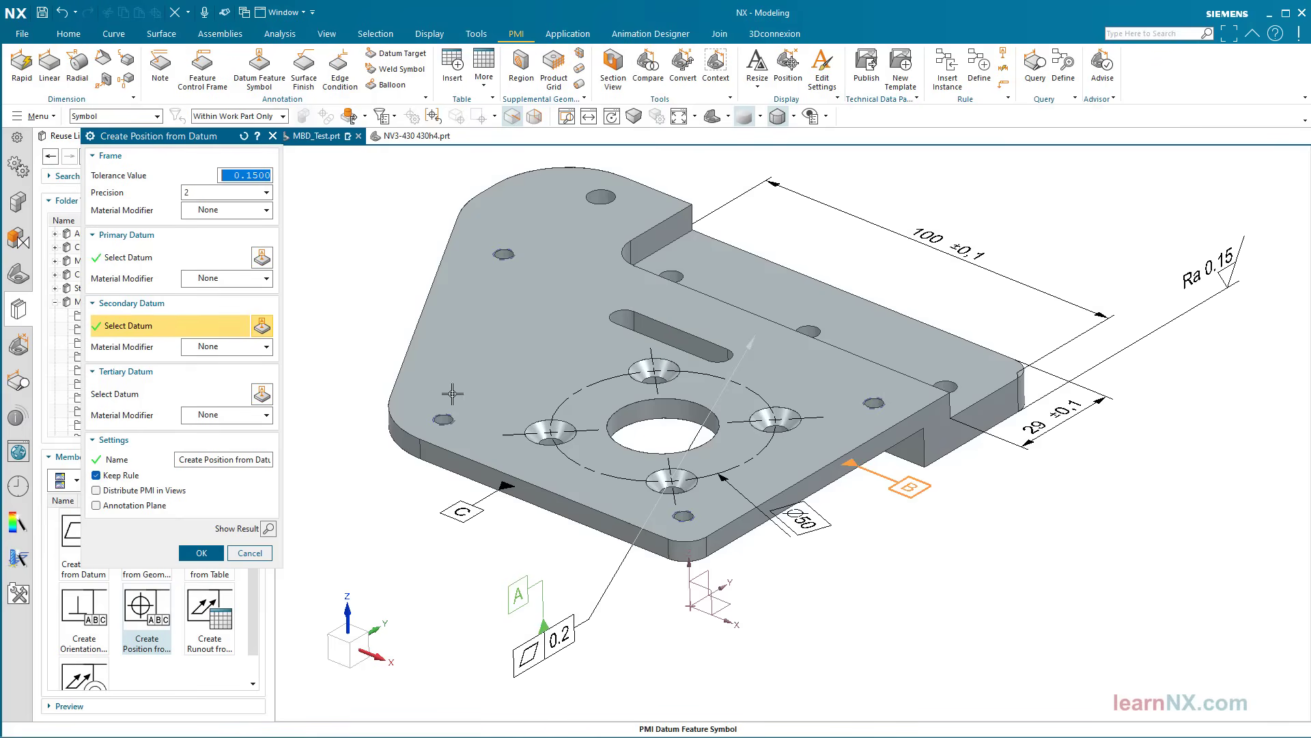
pyautogui.click(194, 400)
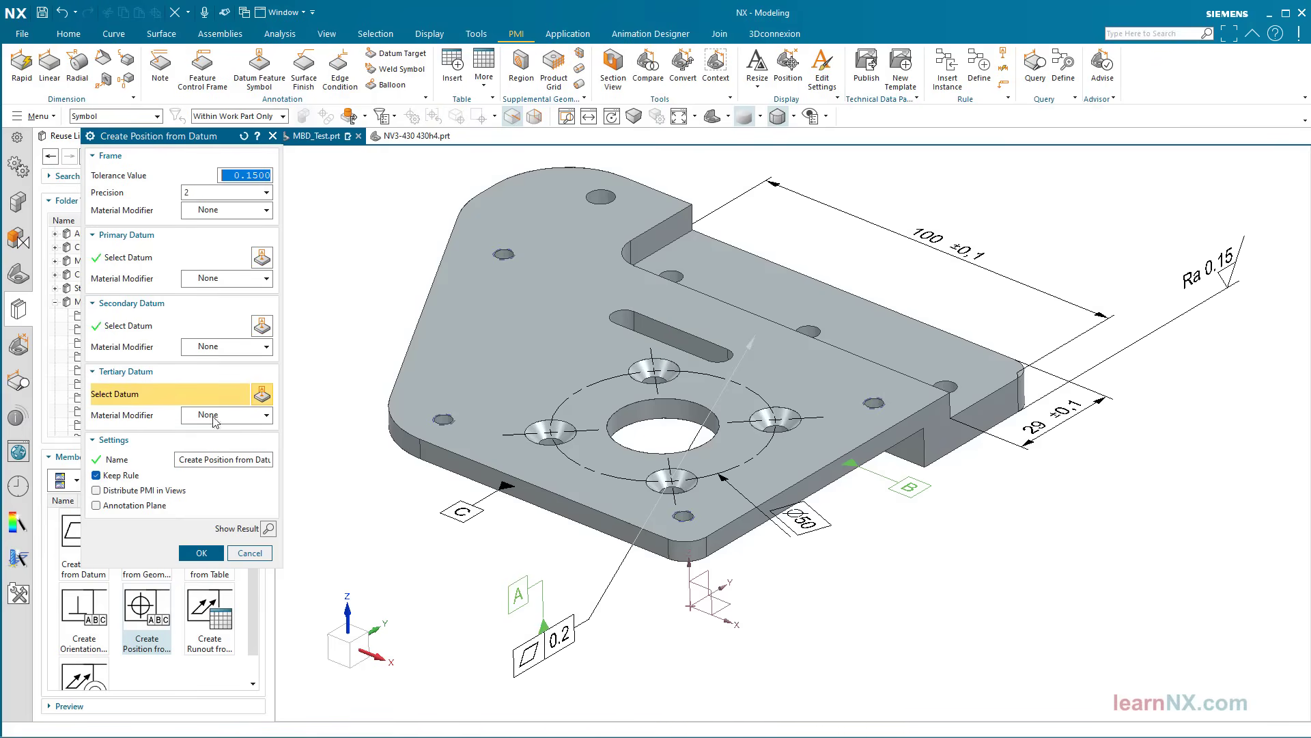
pyautogui.click(463, 512)
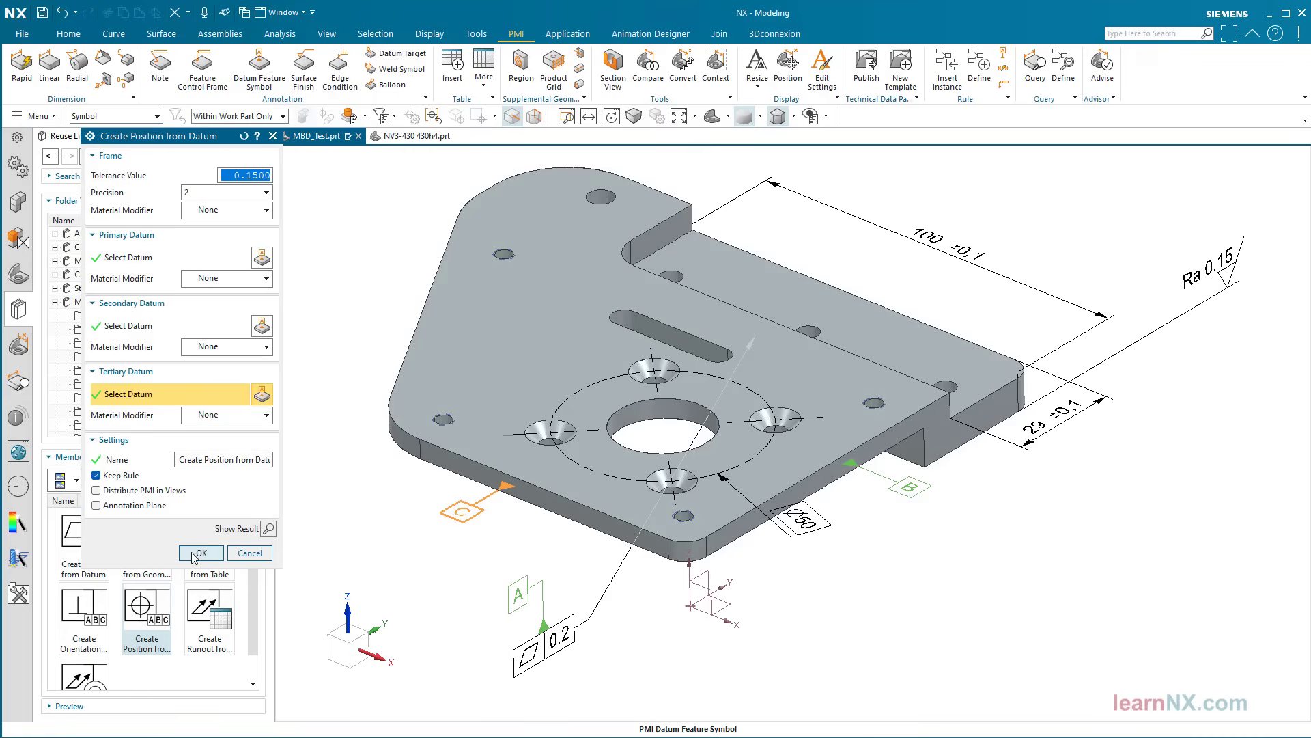
pyautogui.click(194, 556)
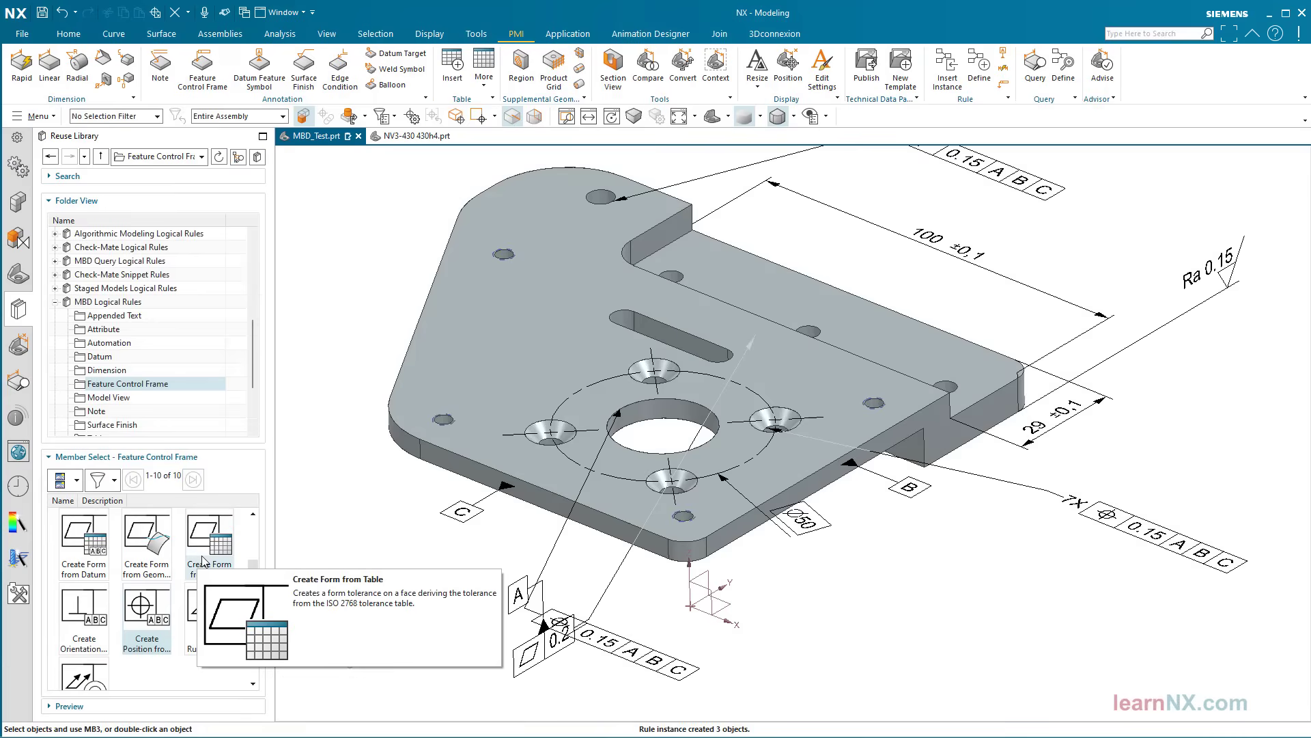
# Orient the view to the plate's top face and open the 7X position feature control frame to examine its associated holes.
pyautogui.press('F8')
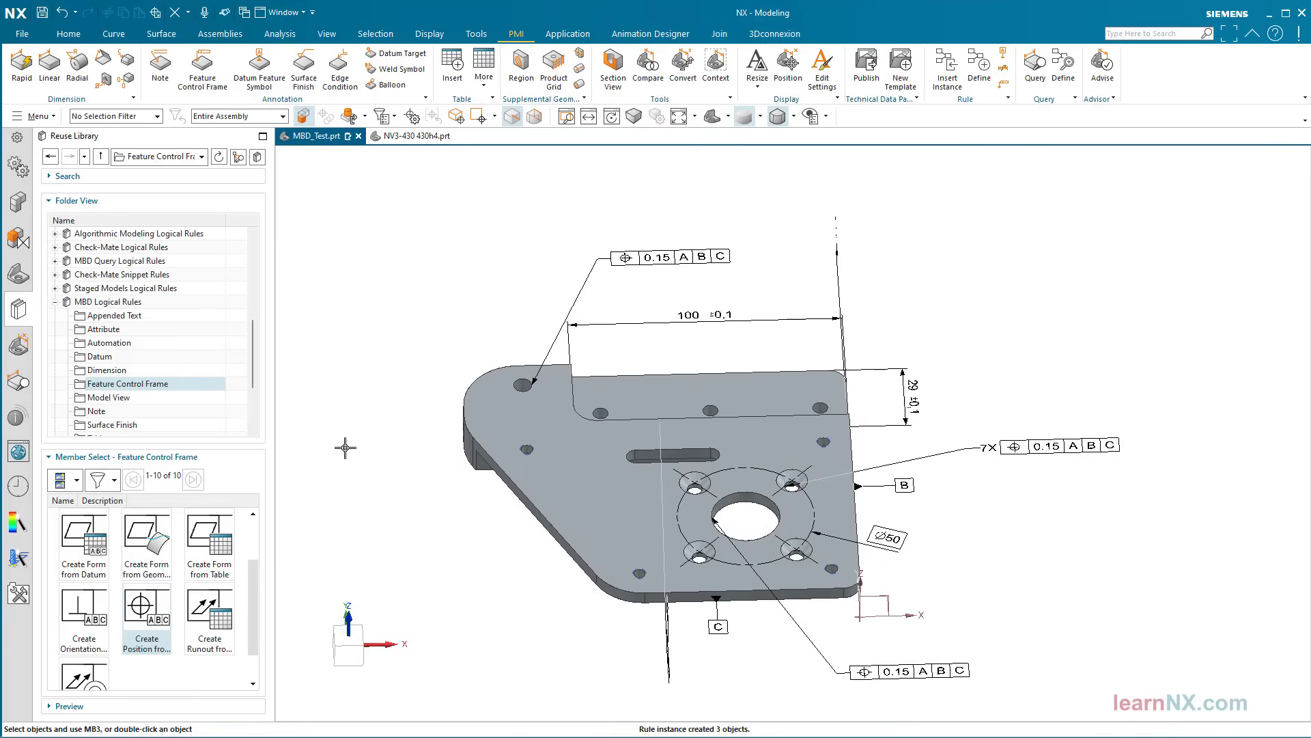
pyautogui.click(1036, 446)
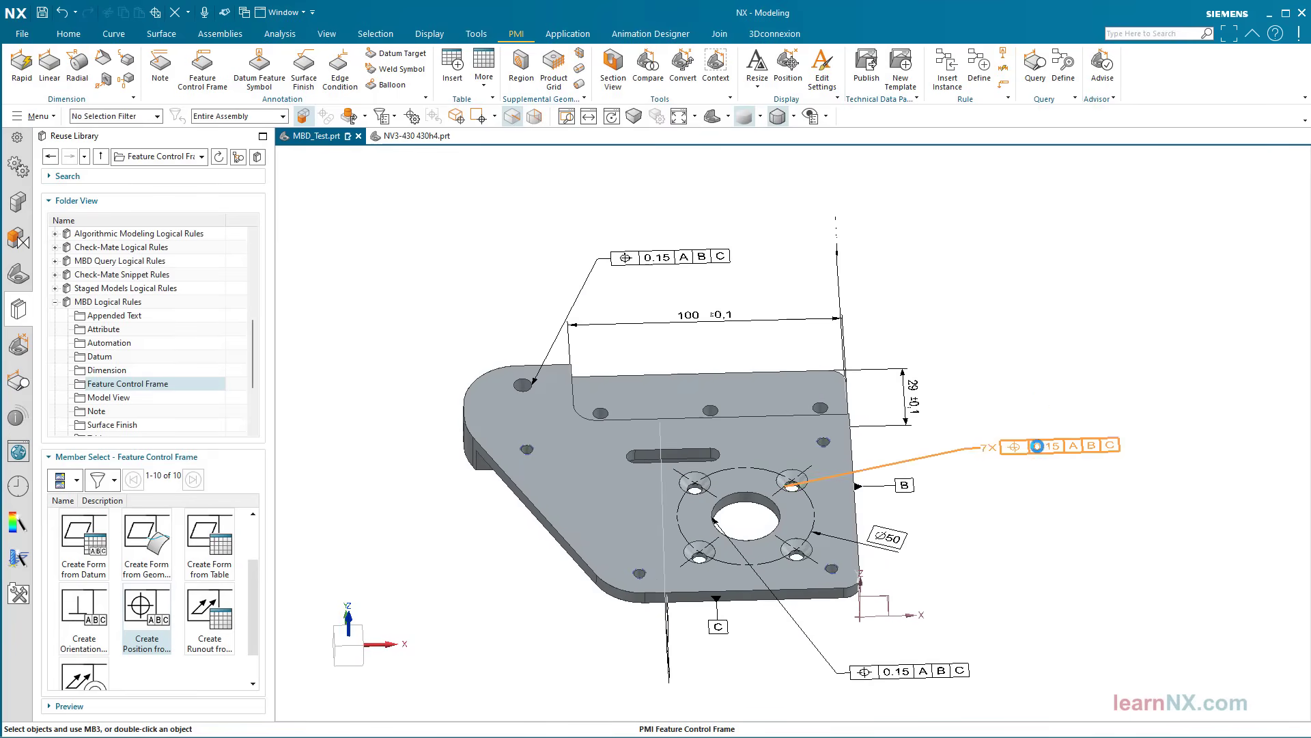
pyautogui.doubleClick(1036, 446)
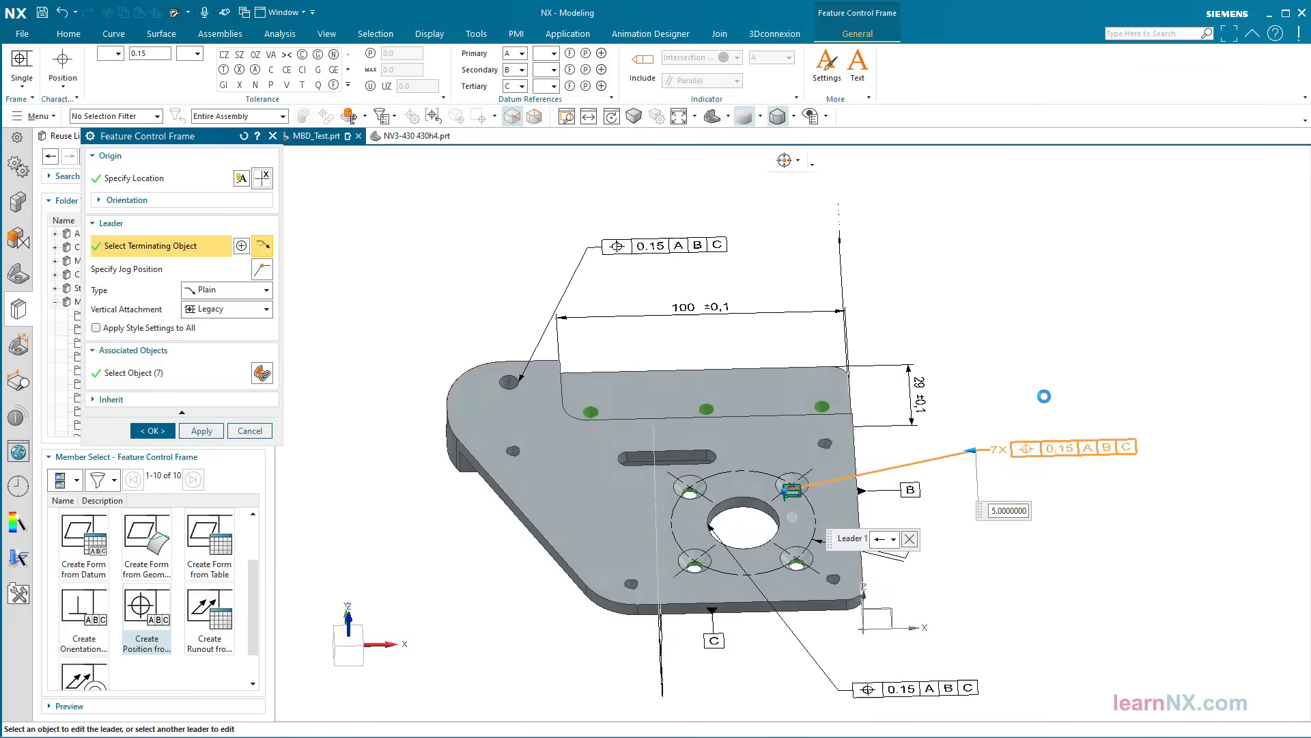
pyautogui.scroll(-5, 1090, 328)
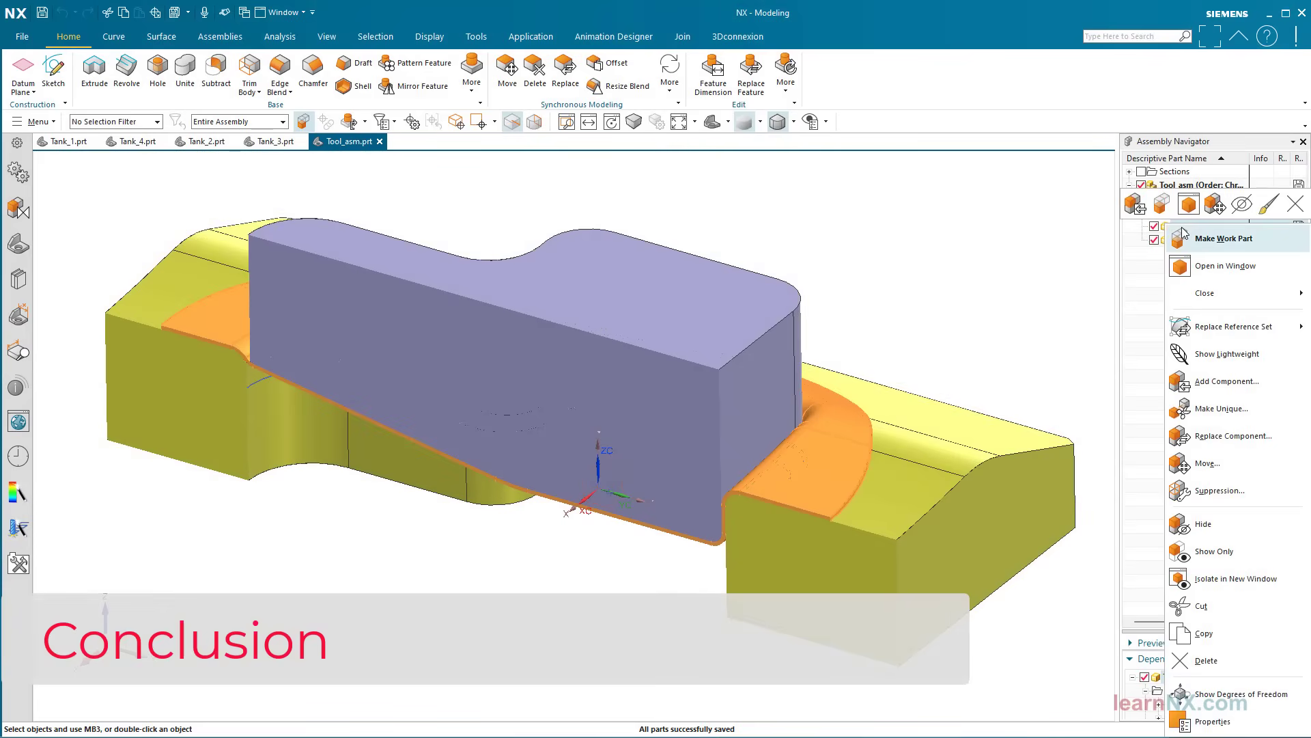
# Replace the Tank_4 component in the tool assembly with Tank_3.prt.
pyautogui.click(1232, 436)
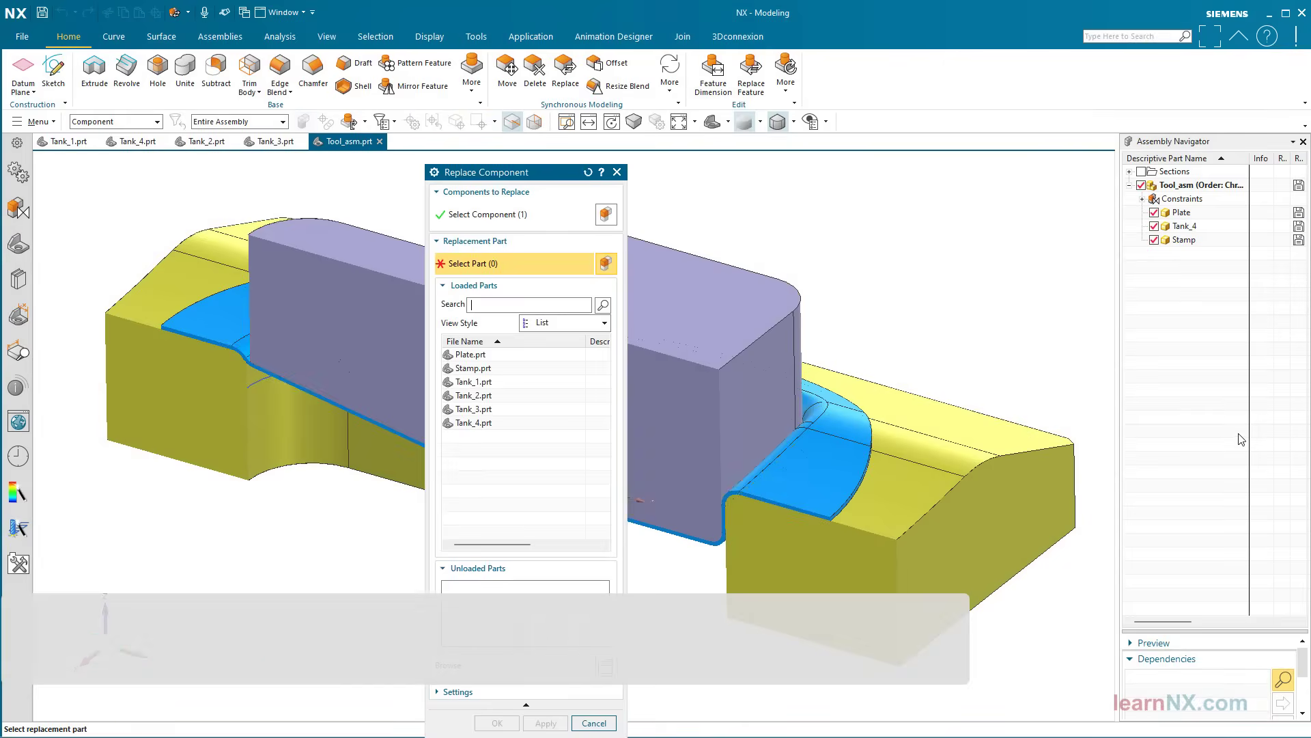
pyautogui.click(496, 411)
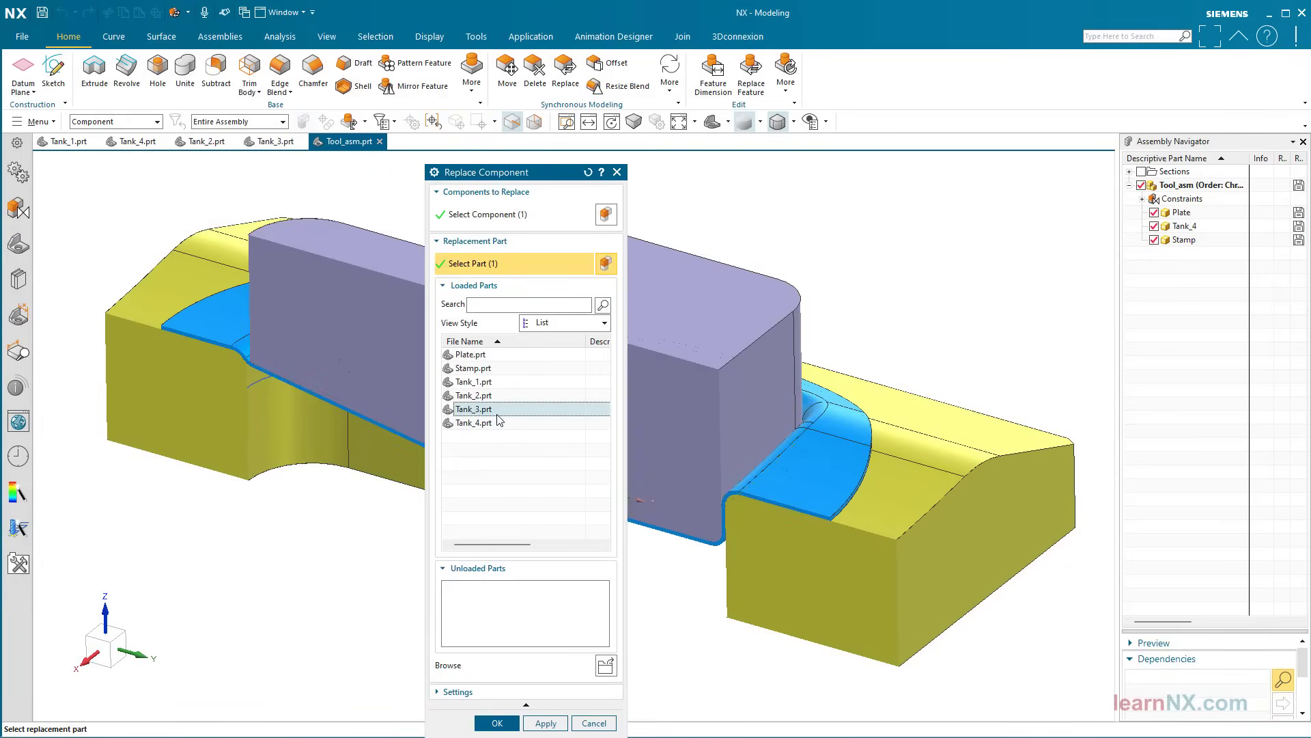
pyautogui.click(496, 721)
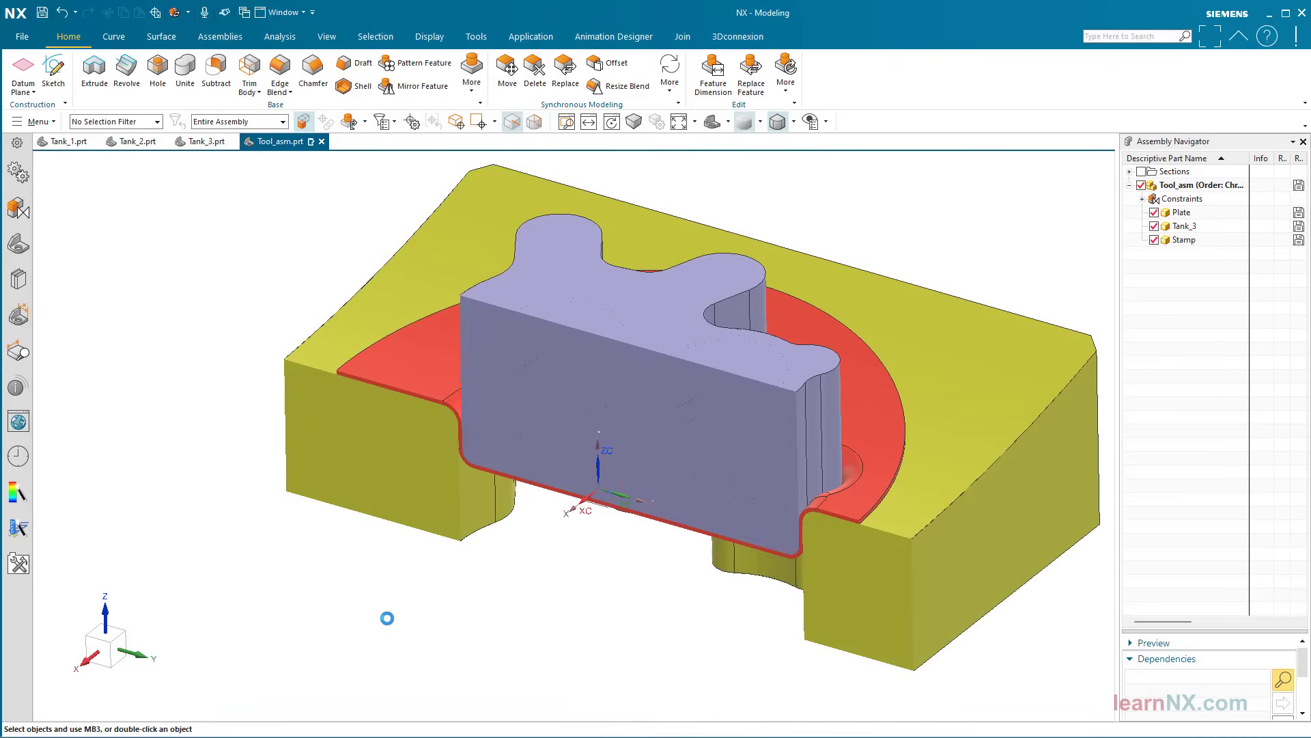
# Replace the Tank_3 component in the tool assembly with Tank_2.prt.
pyautogui.rightClick(1191, 231)
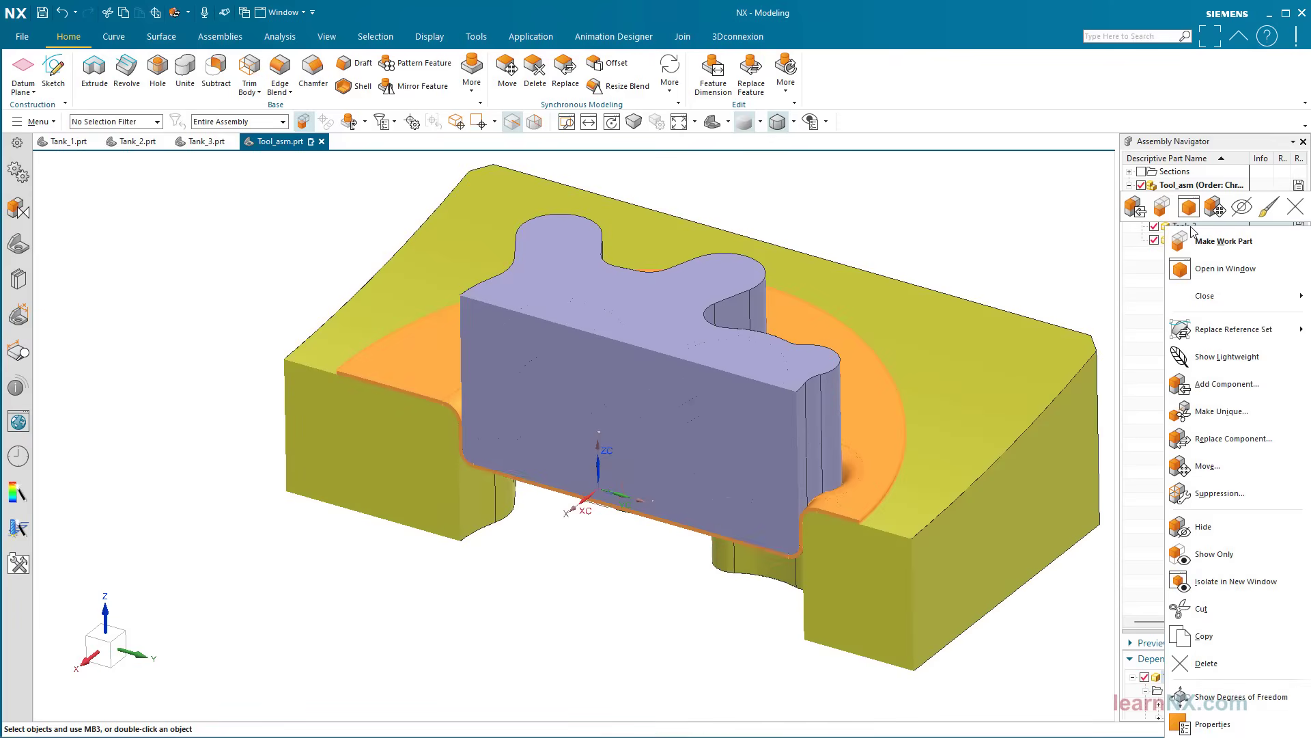
pyautogui.click(1220, 443)
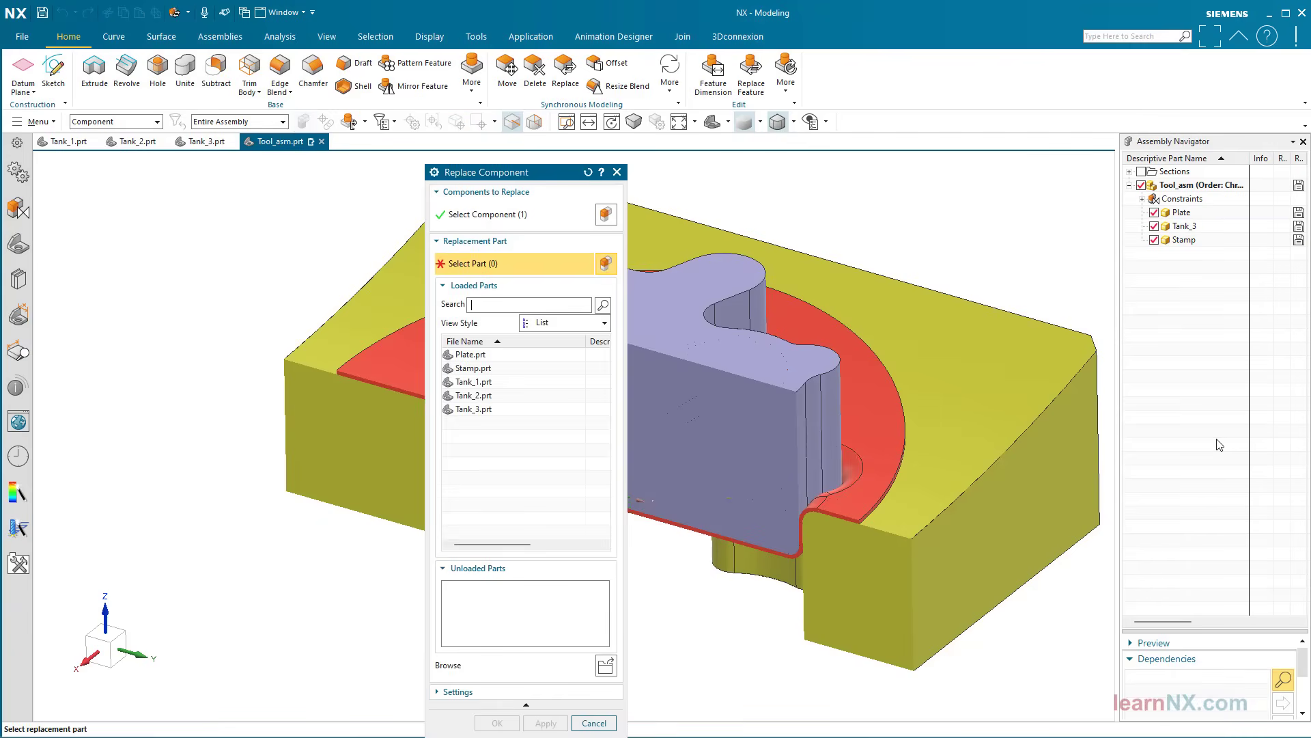
pyautogui.click(478, 396)
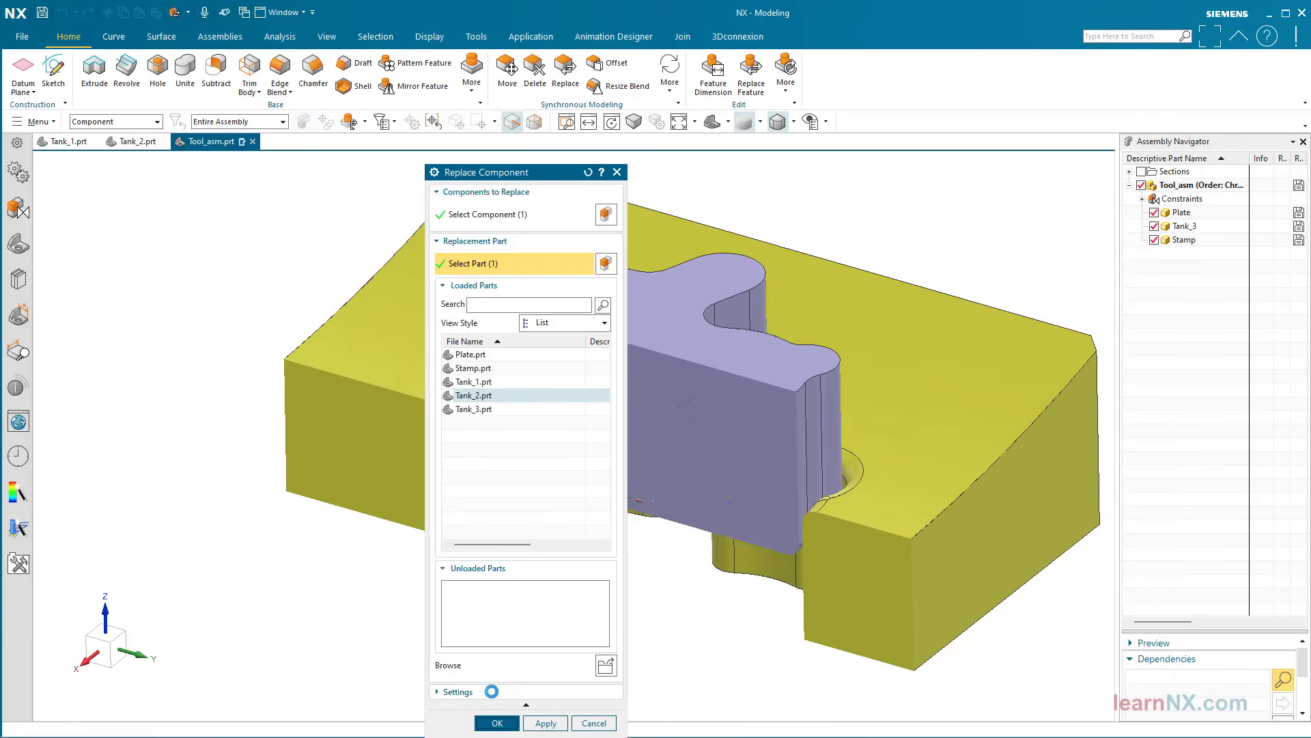